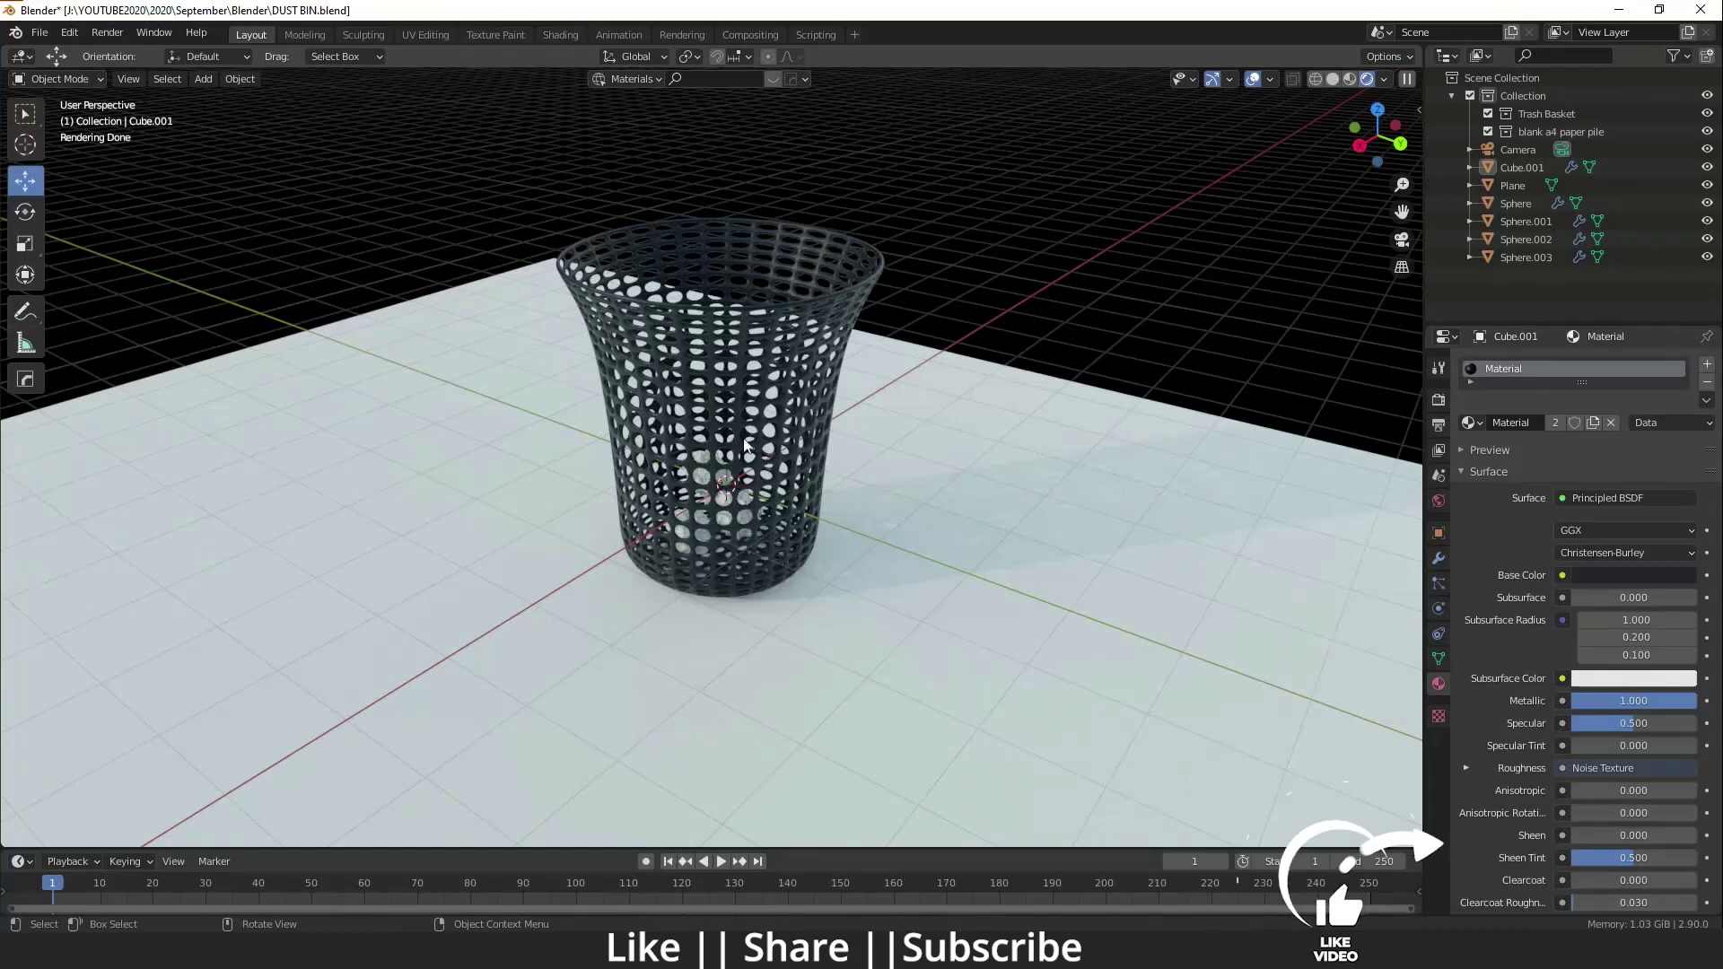
Examine the finished perforated trash basket and the paper balls inside it in rendered and Material Preview shading.
{"action": "middle_click_drag", "start_coordinate": [617, 524], "coordinate": [672, 531]}
{"action": "scroll", "coordinate": [679, 486], "scroll_direction": "up", "scroll_amount": 1}
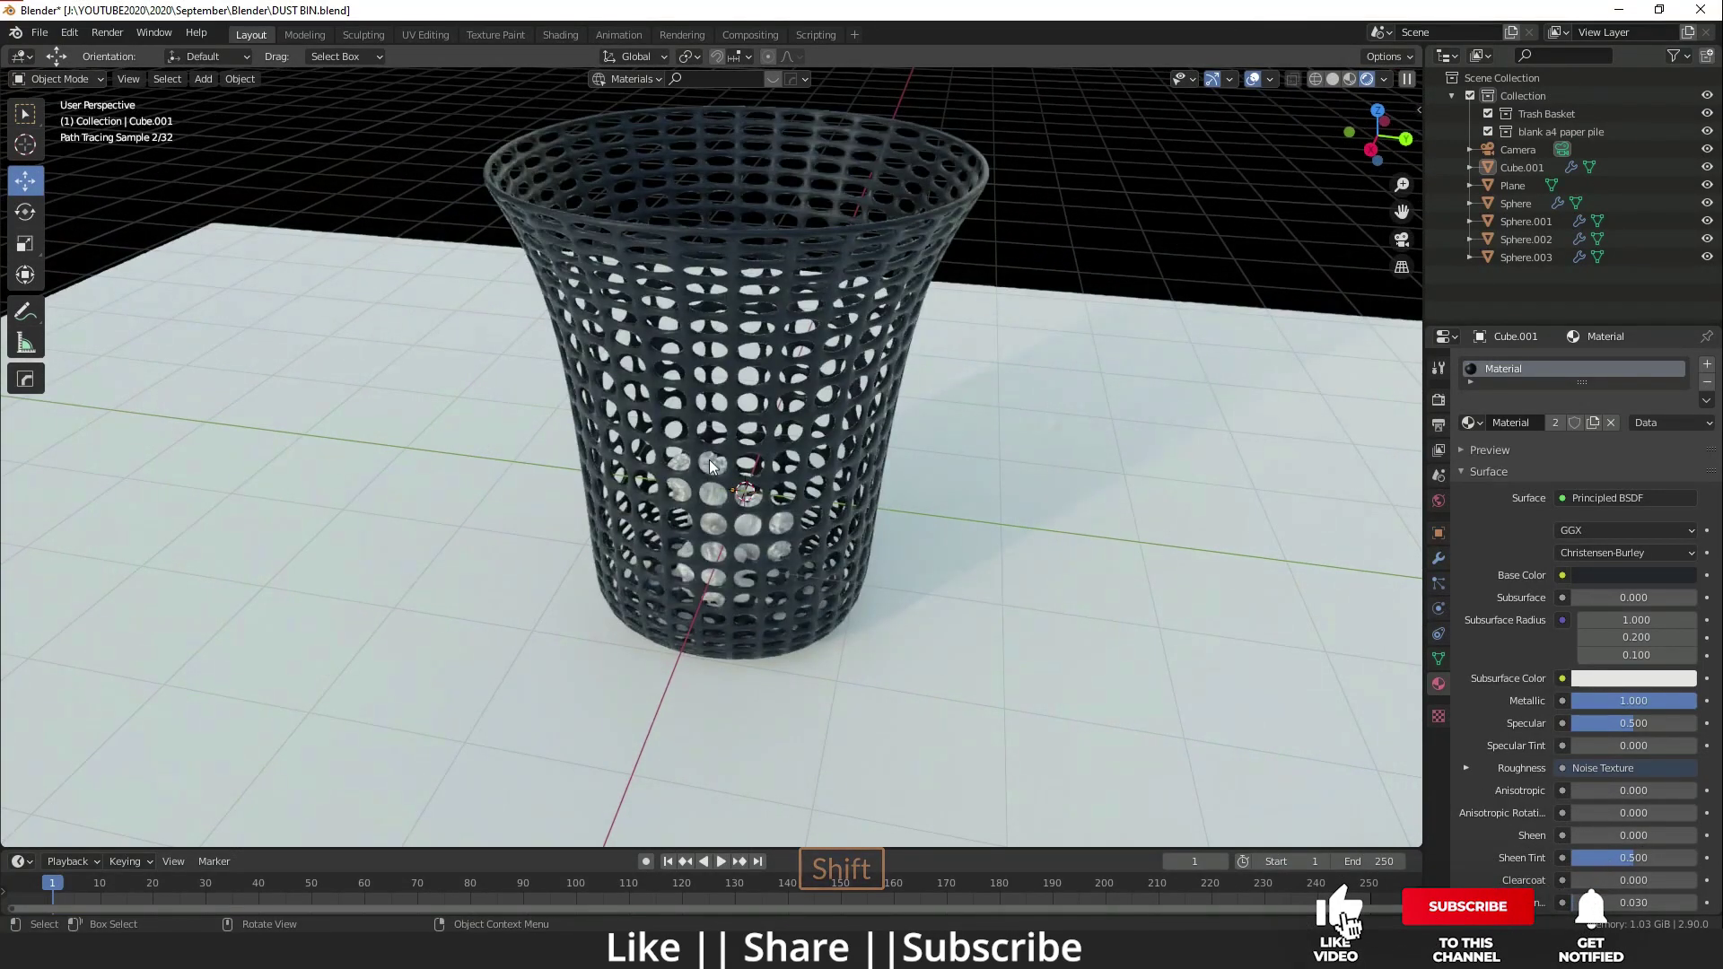
{"action": "middle_click_drag", "start_coordinate": [789, 456], "coordinate": [718, 458]}
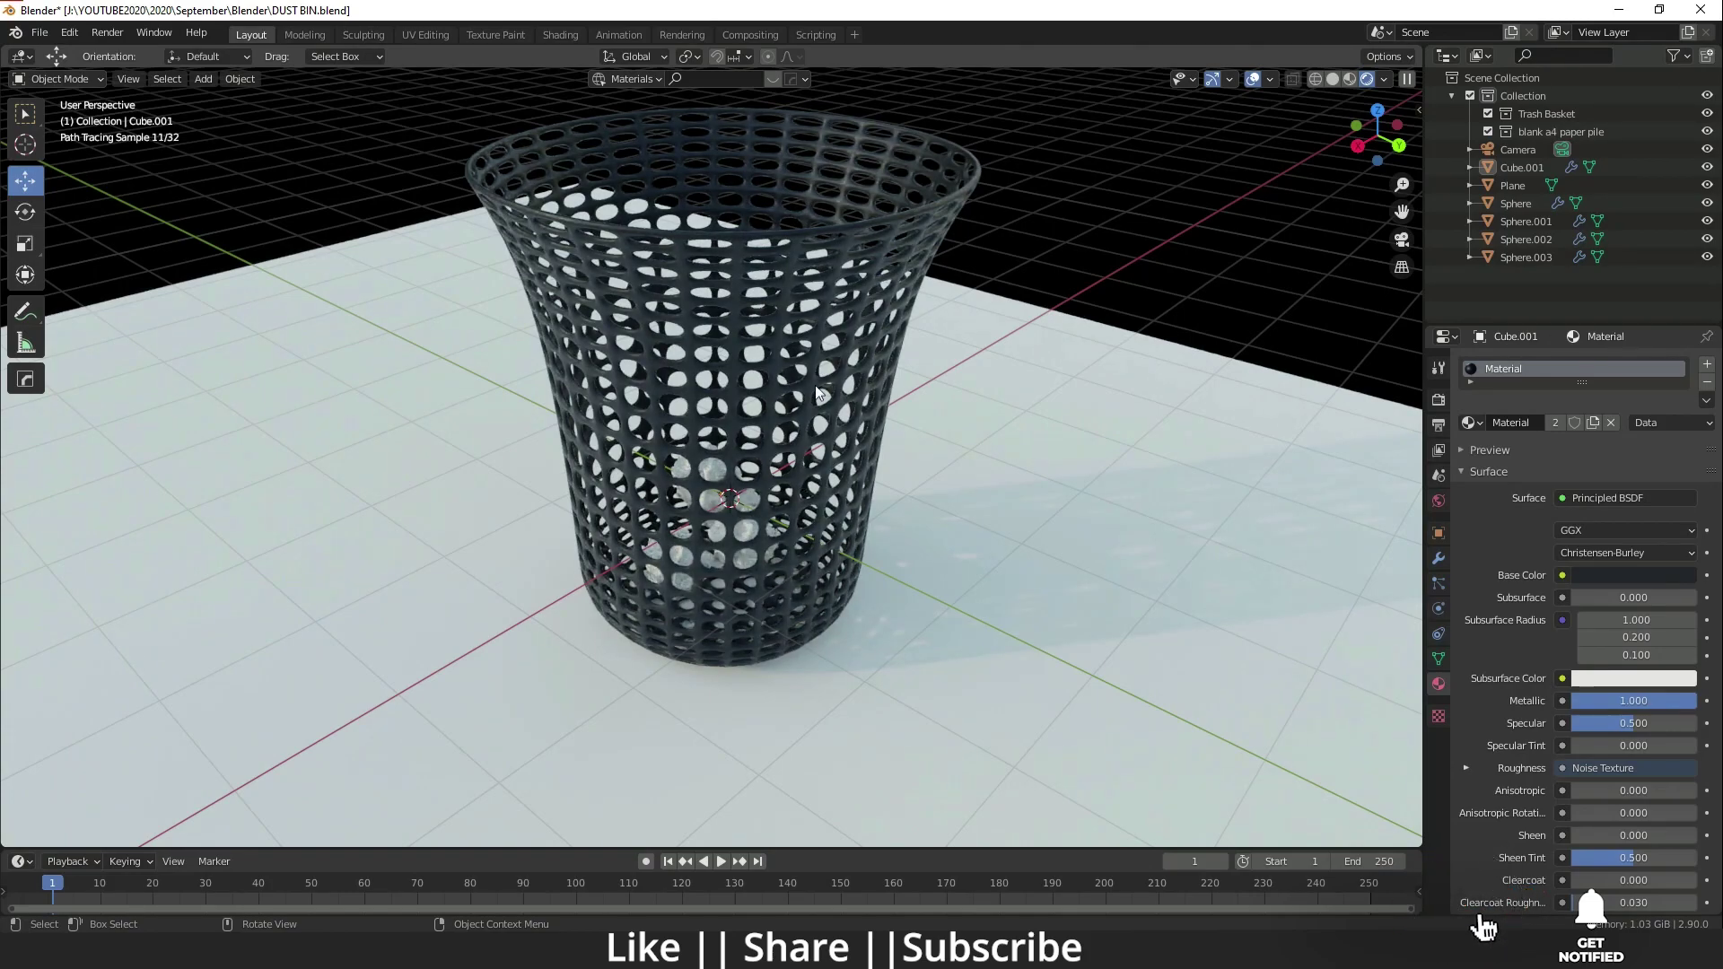
{"action": "left_click", "coordinate": [1348, 79]}
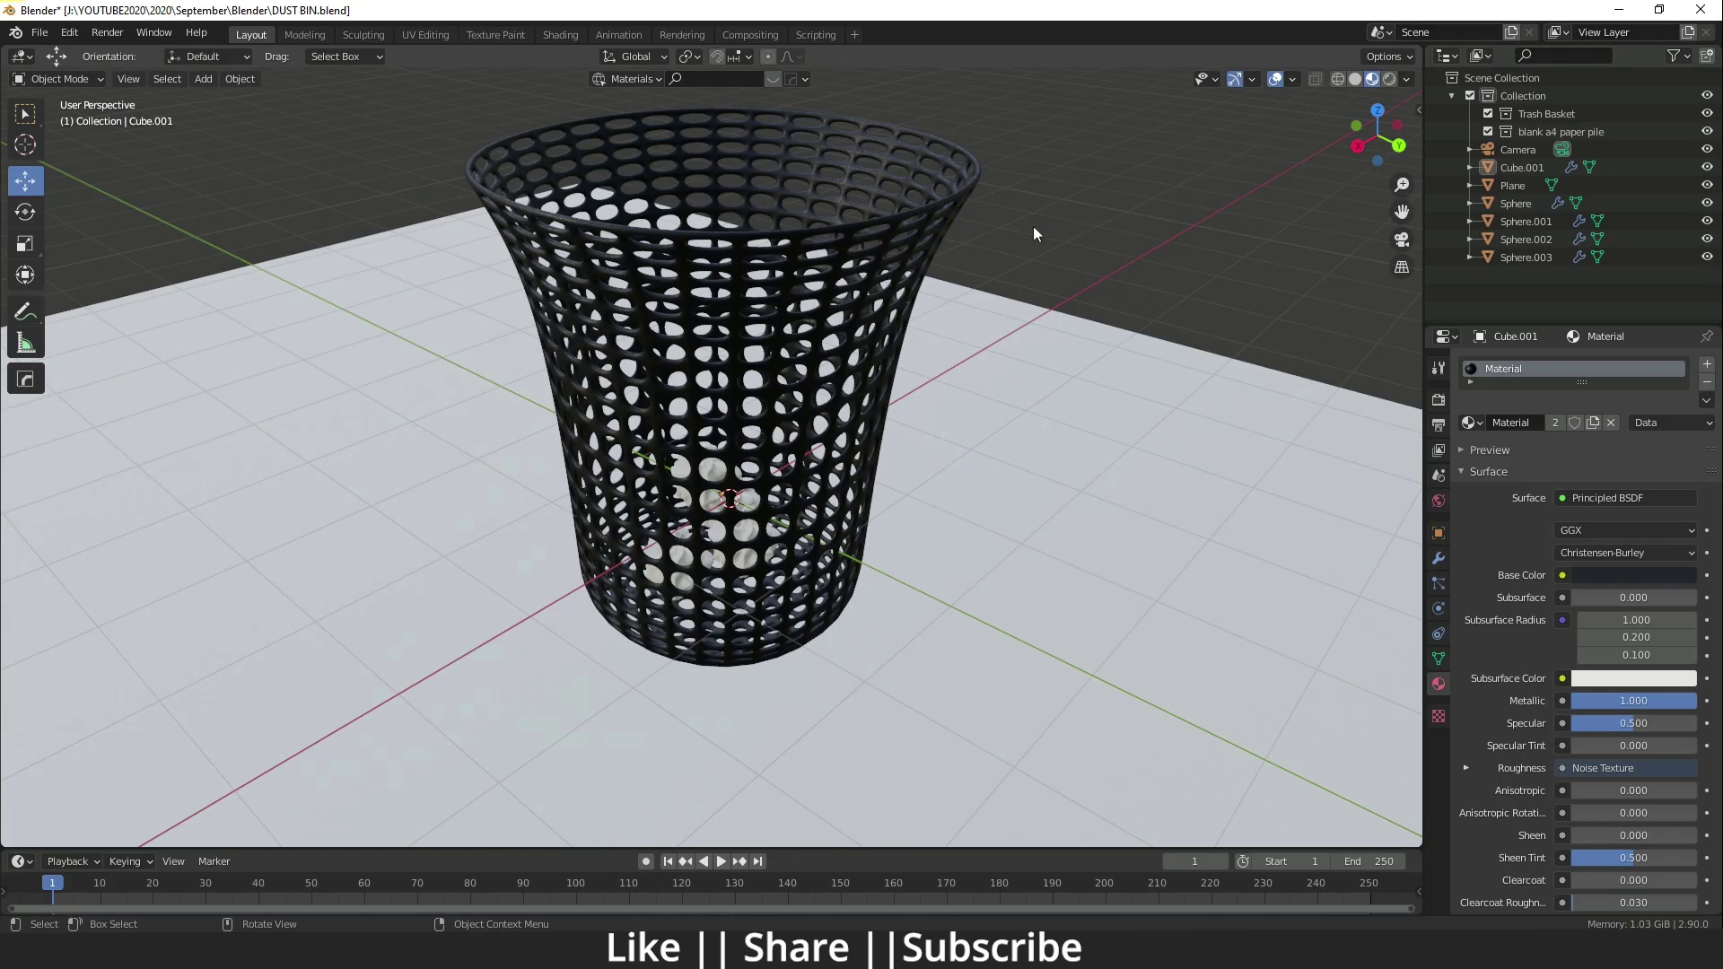
{"action": "mouse_move", "coordinate": [729, 307]}
{"action": "middle_mouse_down"}
{"action": "mouse_move", "coordinate": [726, 439]}
{"action": "mouse_move", "coordinate": [759, 314]}
{"action": "middle_mouse_up"}
{"action": "scroll", "coordinate": [731, 440], "scroll_direction": "up", "scroll_amount": 5}
{"action": "scroll", "coordinate": [759, 314], "scroll_direction": "down", "scroll_amount": 4}
{"action": "middle_click_drag", "start_coordinate": [727, 449], "coordinate": [768, 510]}
{"action": "scroll", "coordinate": [723, 474], "scroll_direction": "up", "scroll_amount": 8}
{"action": "scroll", "coordinate": [676, 465], "scroll_direction": "down", "scroll_amount": 6}
{"action": "scroll", "coordinate": [798, 513], "scroll_direction": "down", "scroll_amount": 10}
Delete the trash basket, the spheres and the floor plane from the scene.
{"action": "left_click_drag", "start_coordinate": [1119, 741], "coordinate": [1061, 692]}
{"action": "key", "text": "a"}
{"action": "key", "text": "Delete"}
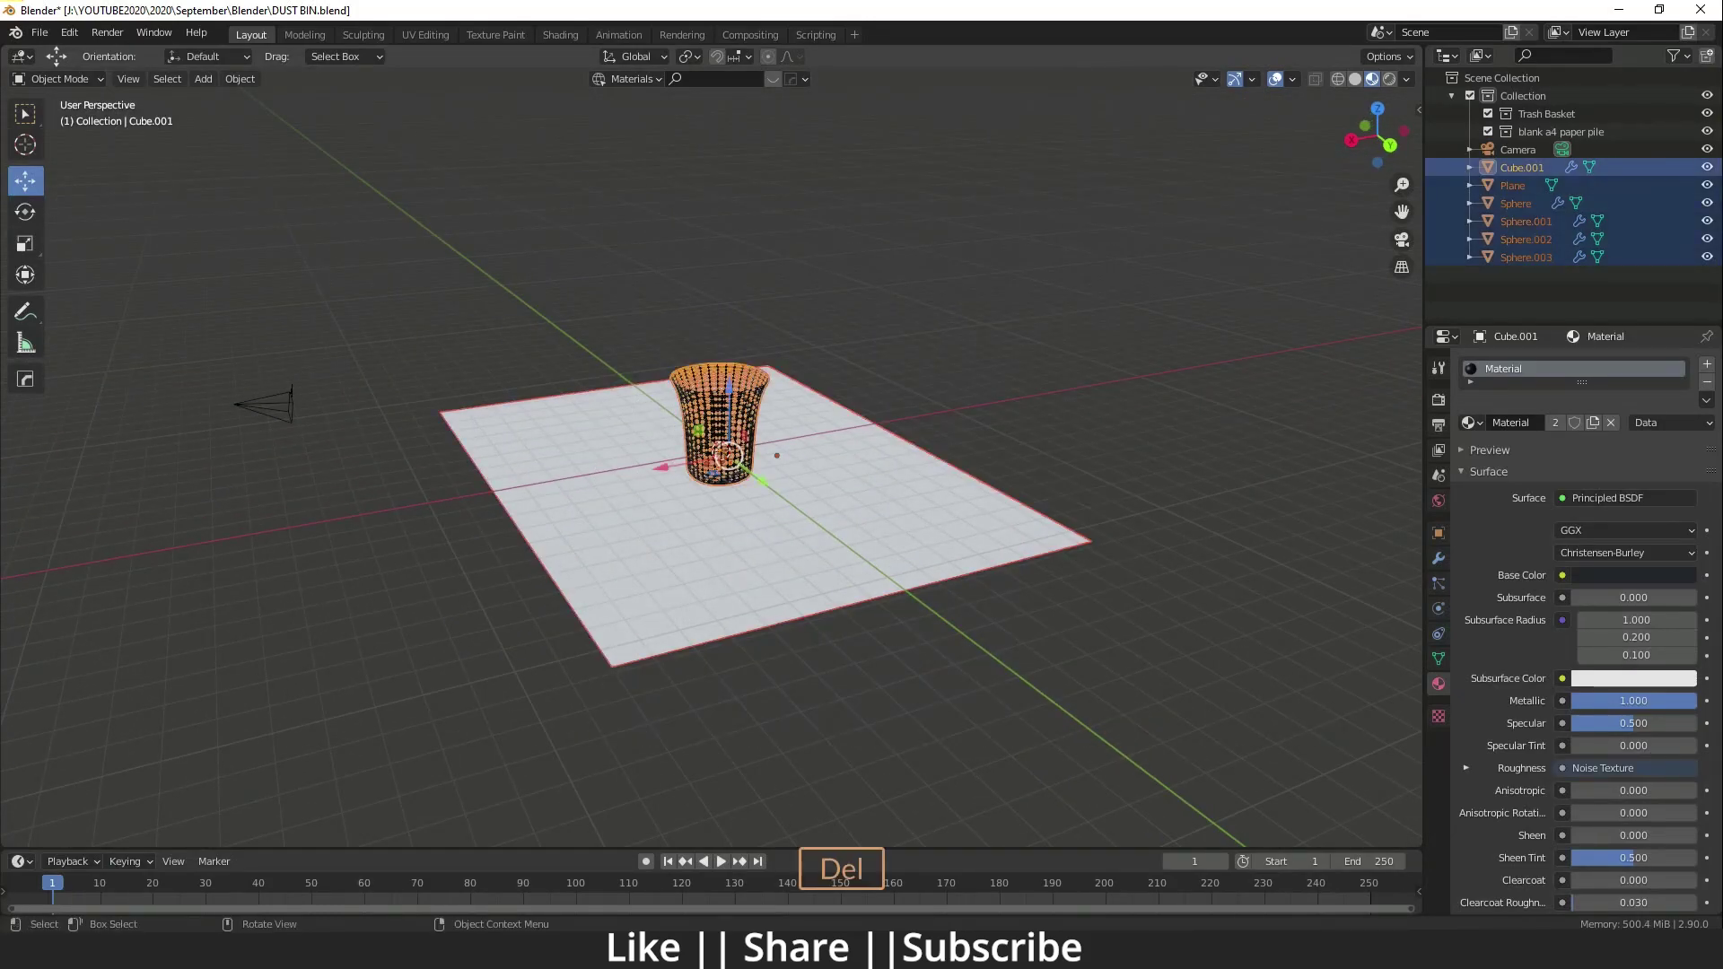
Add a cube at the world origin and delete its top face.
{"action": "key", "text": "shift+a"}
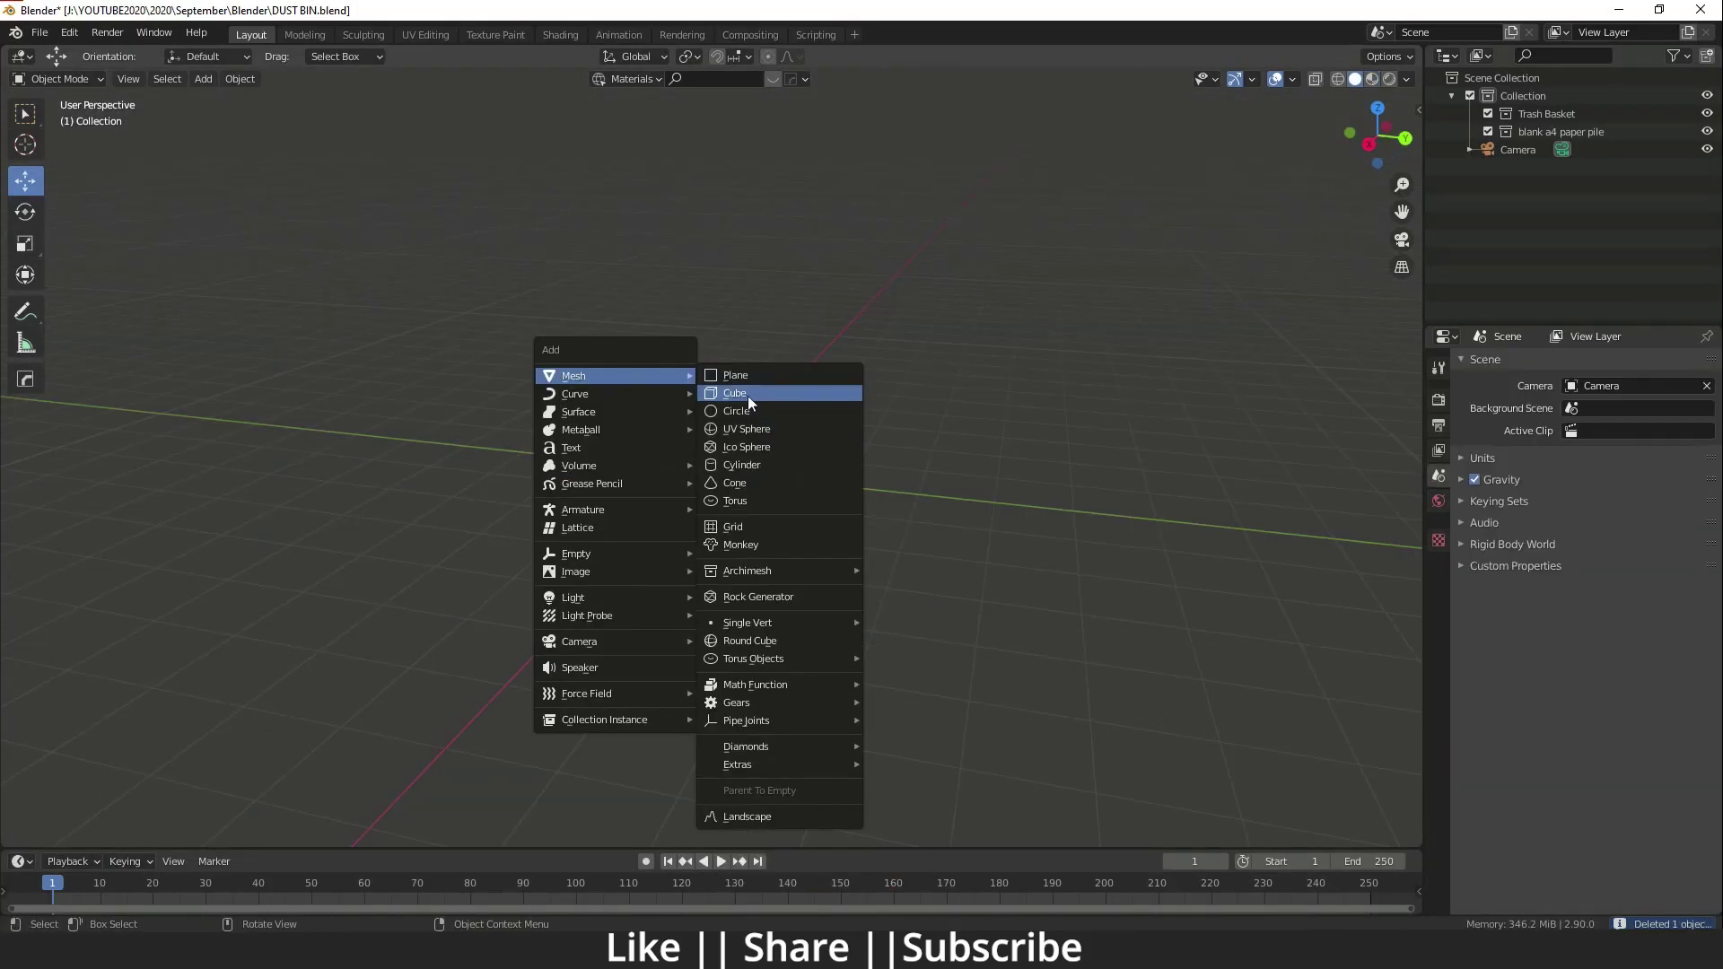
{"action": "left_click", "coordinate": [747, 396]}
{"action": "key", "text": "Tab"}
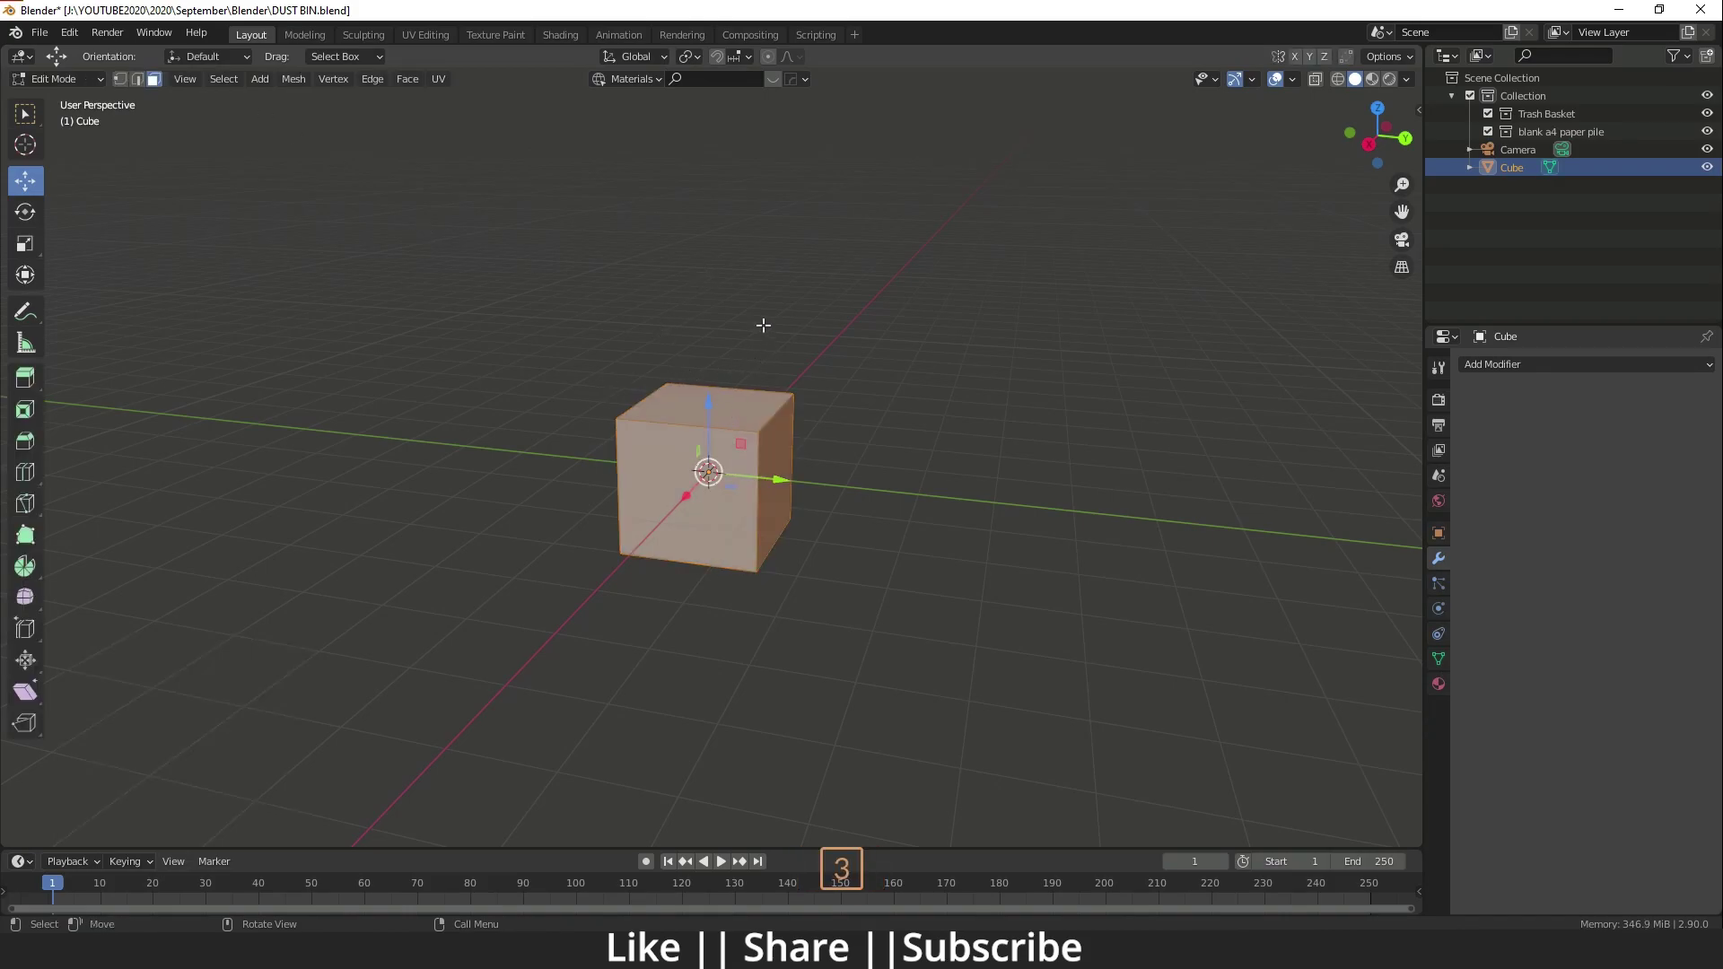
{"action": "left_click", "coordinate": [750, 409]}
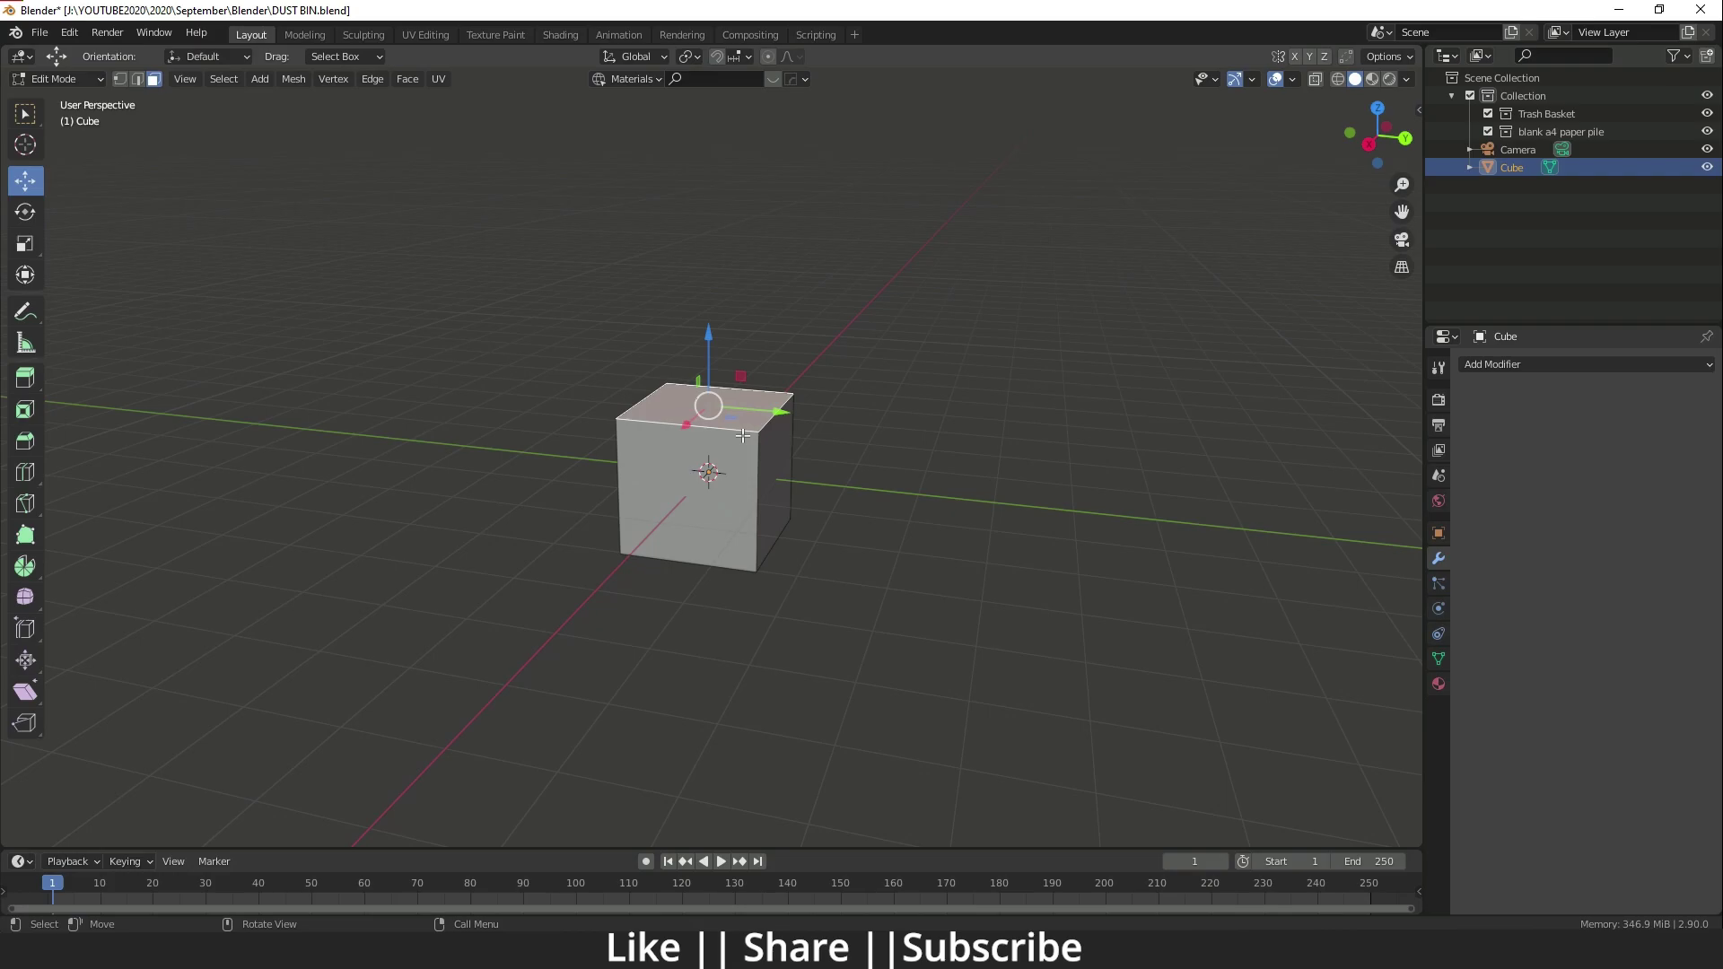
{"action": "key", "text": "Delete"}
{"action": "left_click", "coordinate": [713, 440]}
{"action": "key", "text": "Tab"}
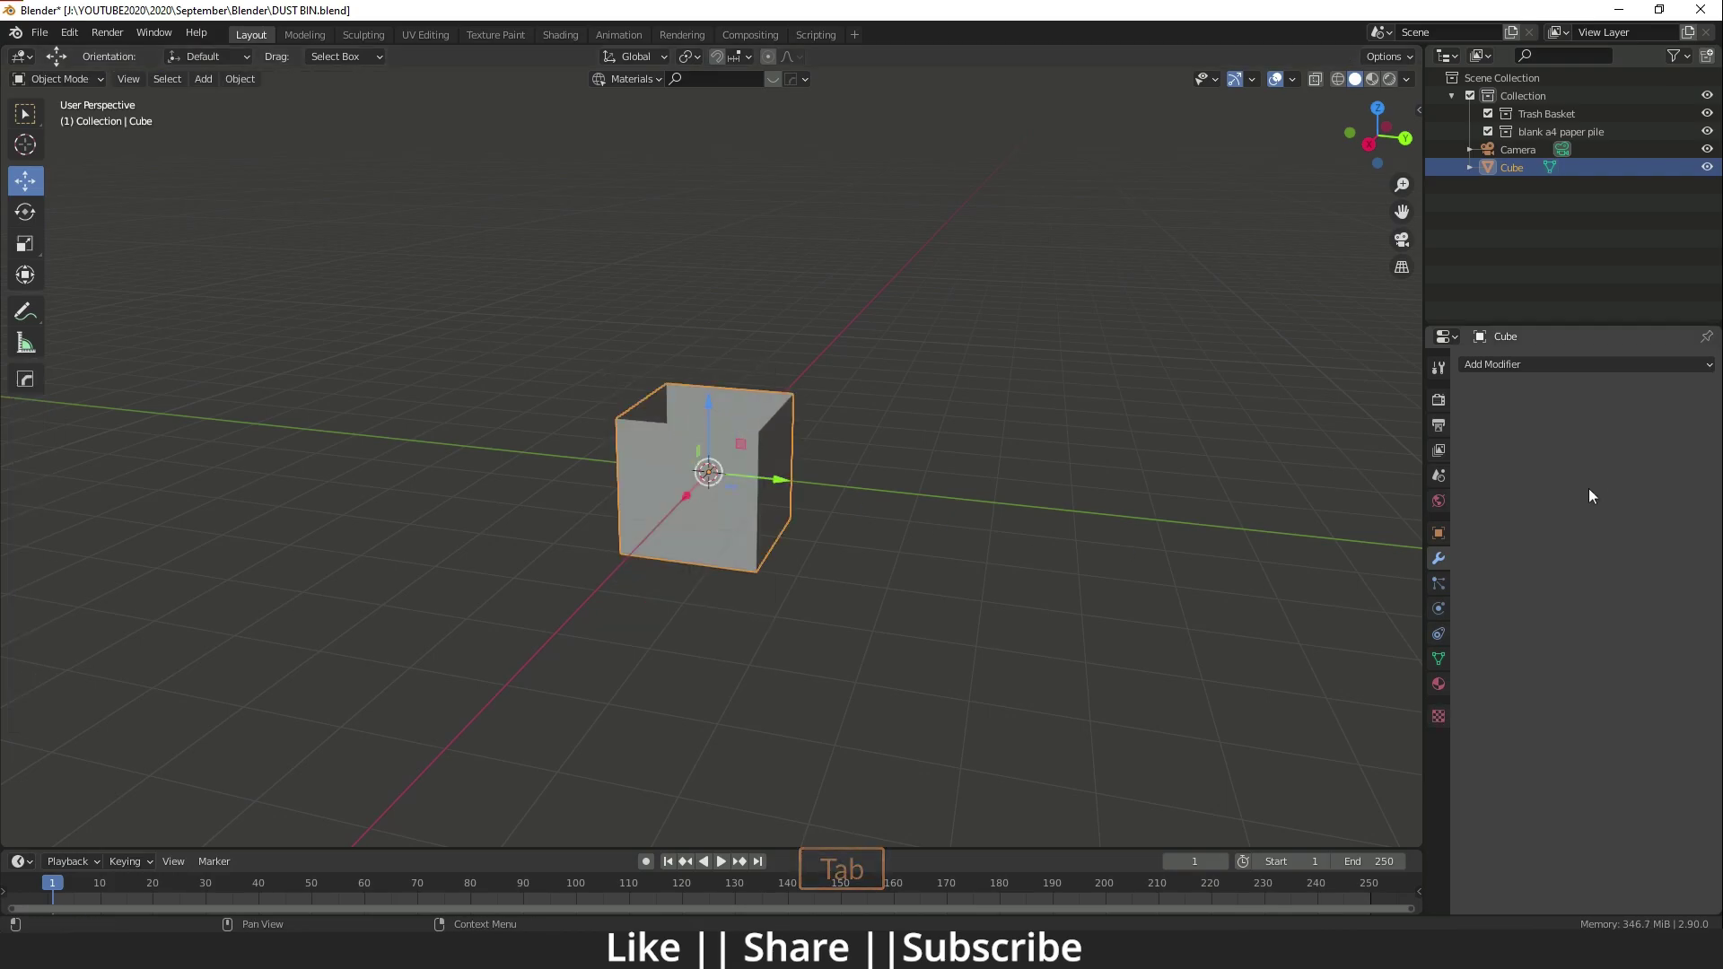
Add a Subdivision Surface modifier to the open cube with the viewport level set to 3.
{"action": "left_click", "coordinate": [1508, 364]}
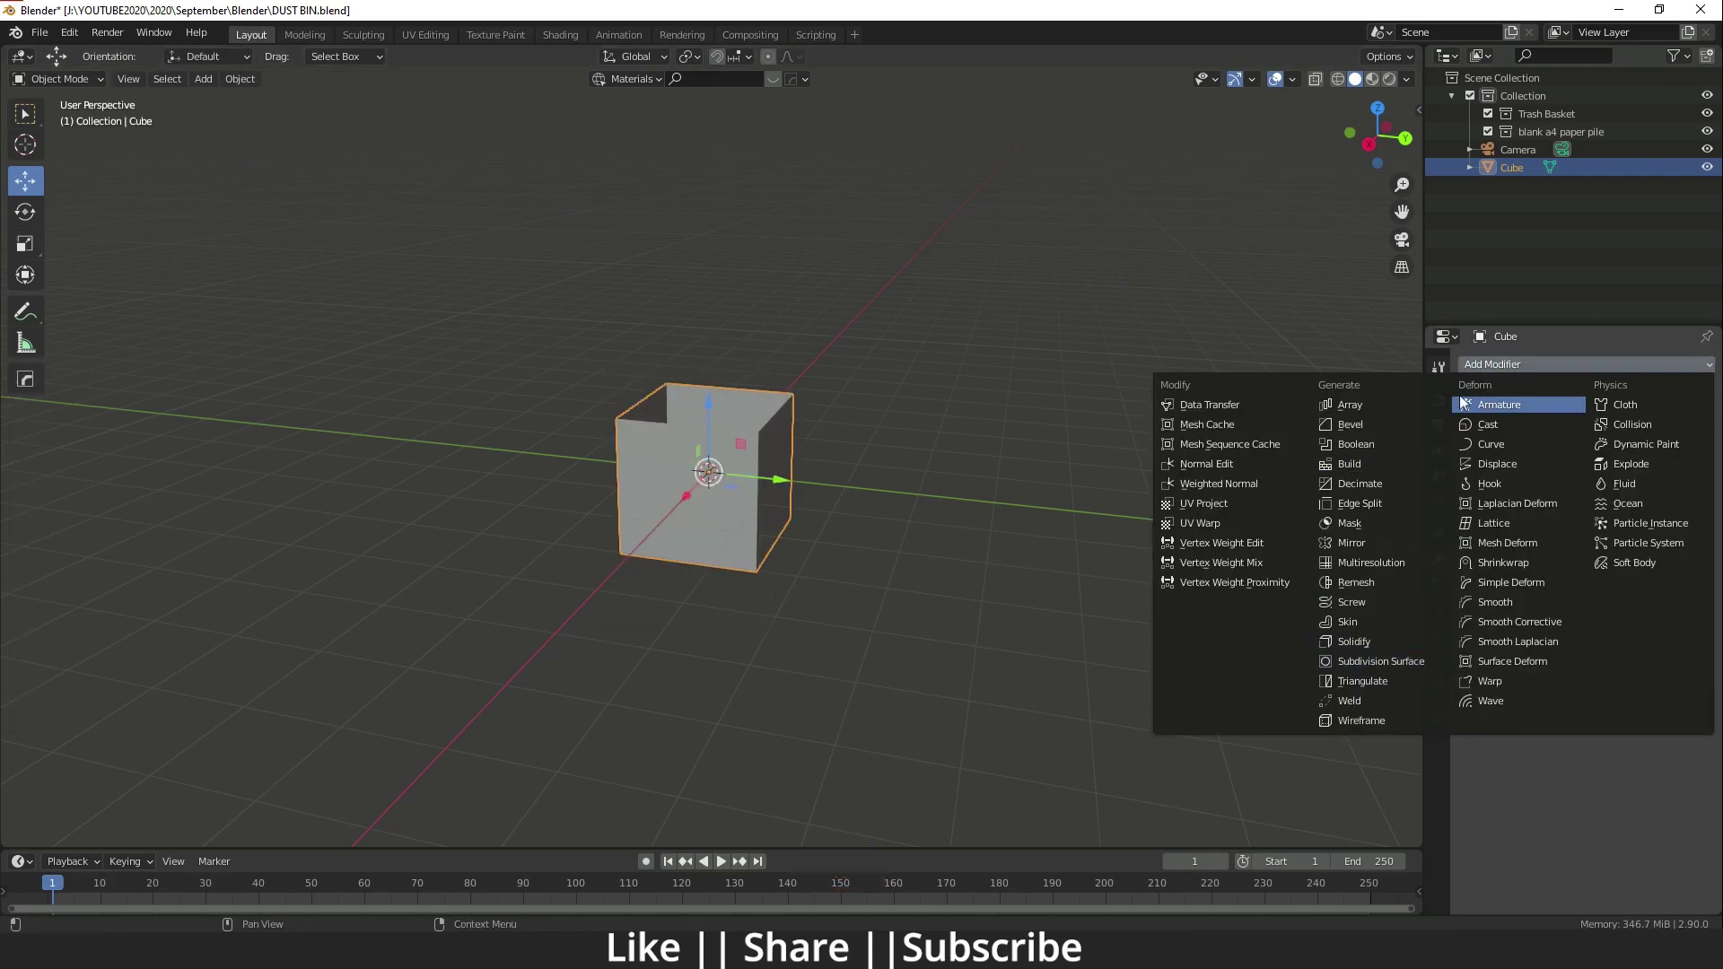
{"action": "left_click", "coordinate": [1382, 664]}
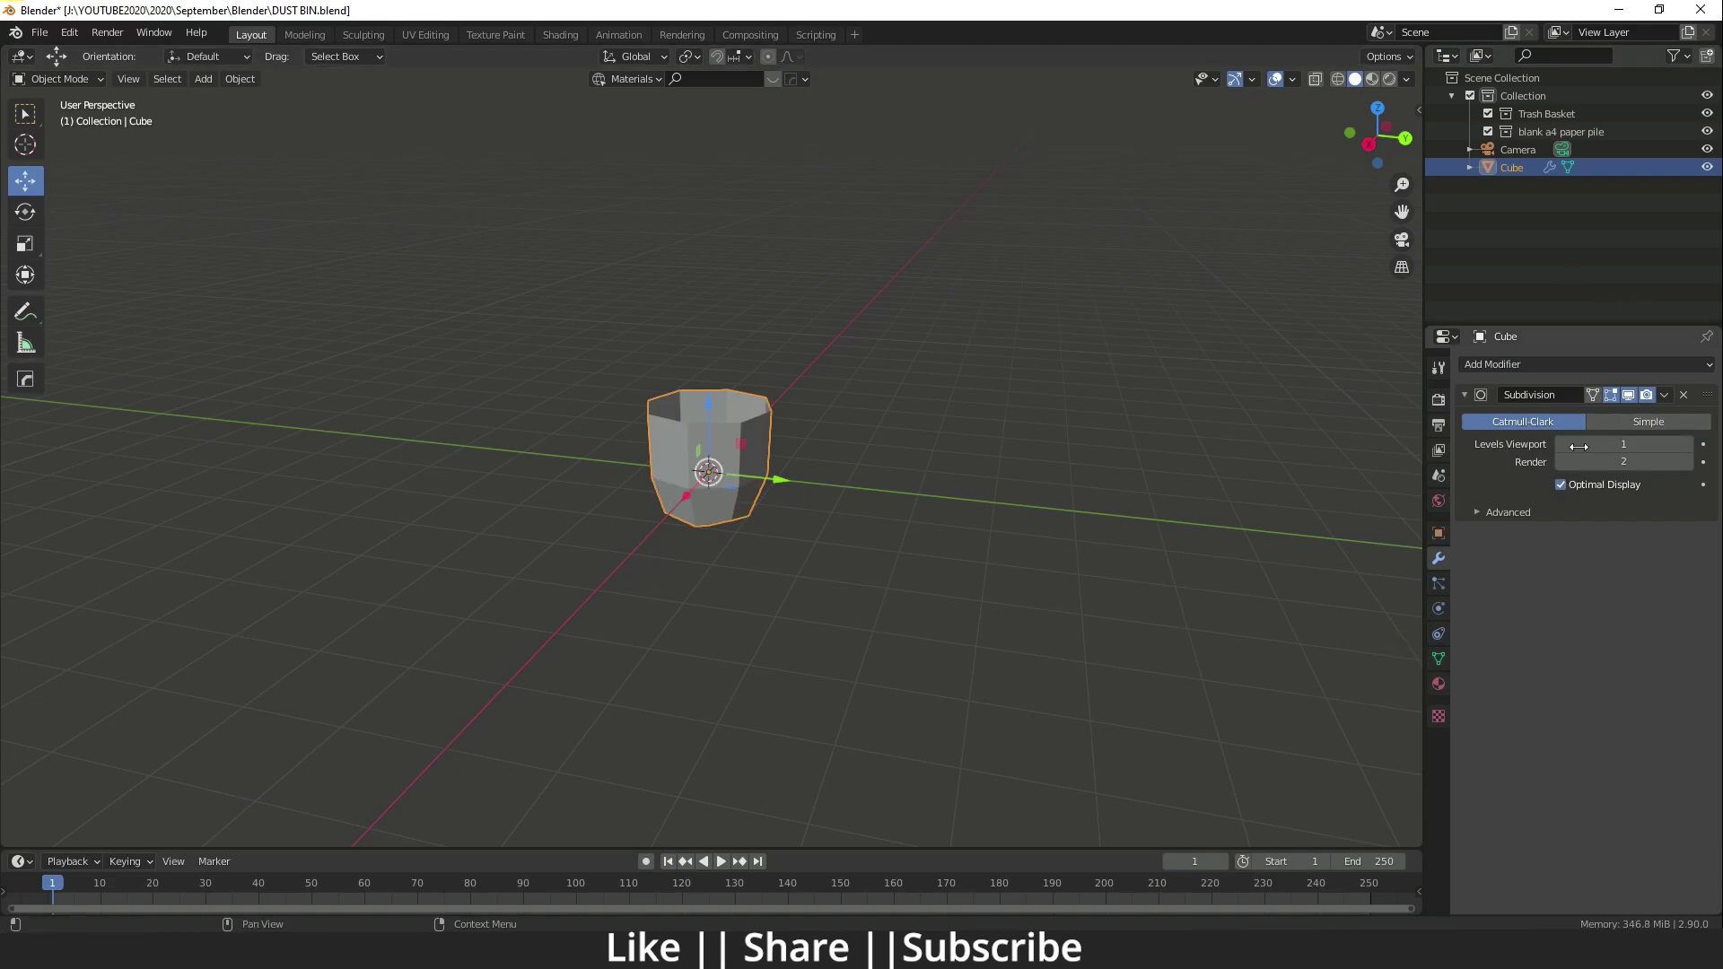
{"action": "left_click", "coordinate": [1689, 444]}
{"action": "left_click", "coordinate": [1689, 445]}
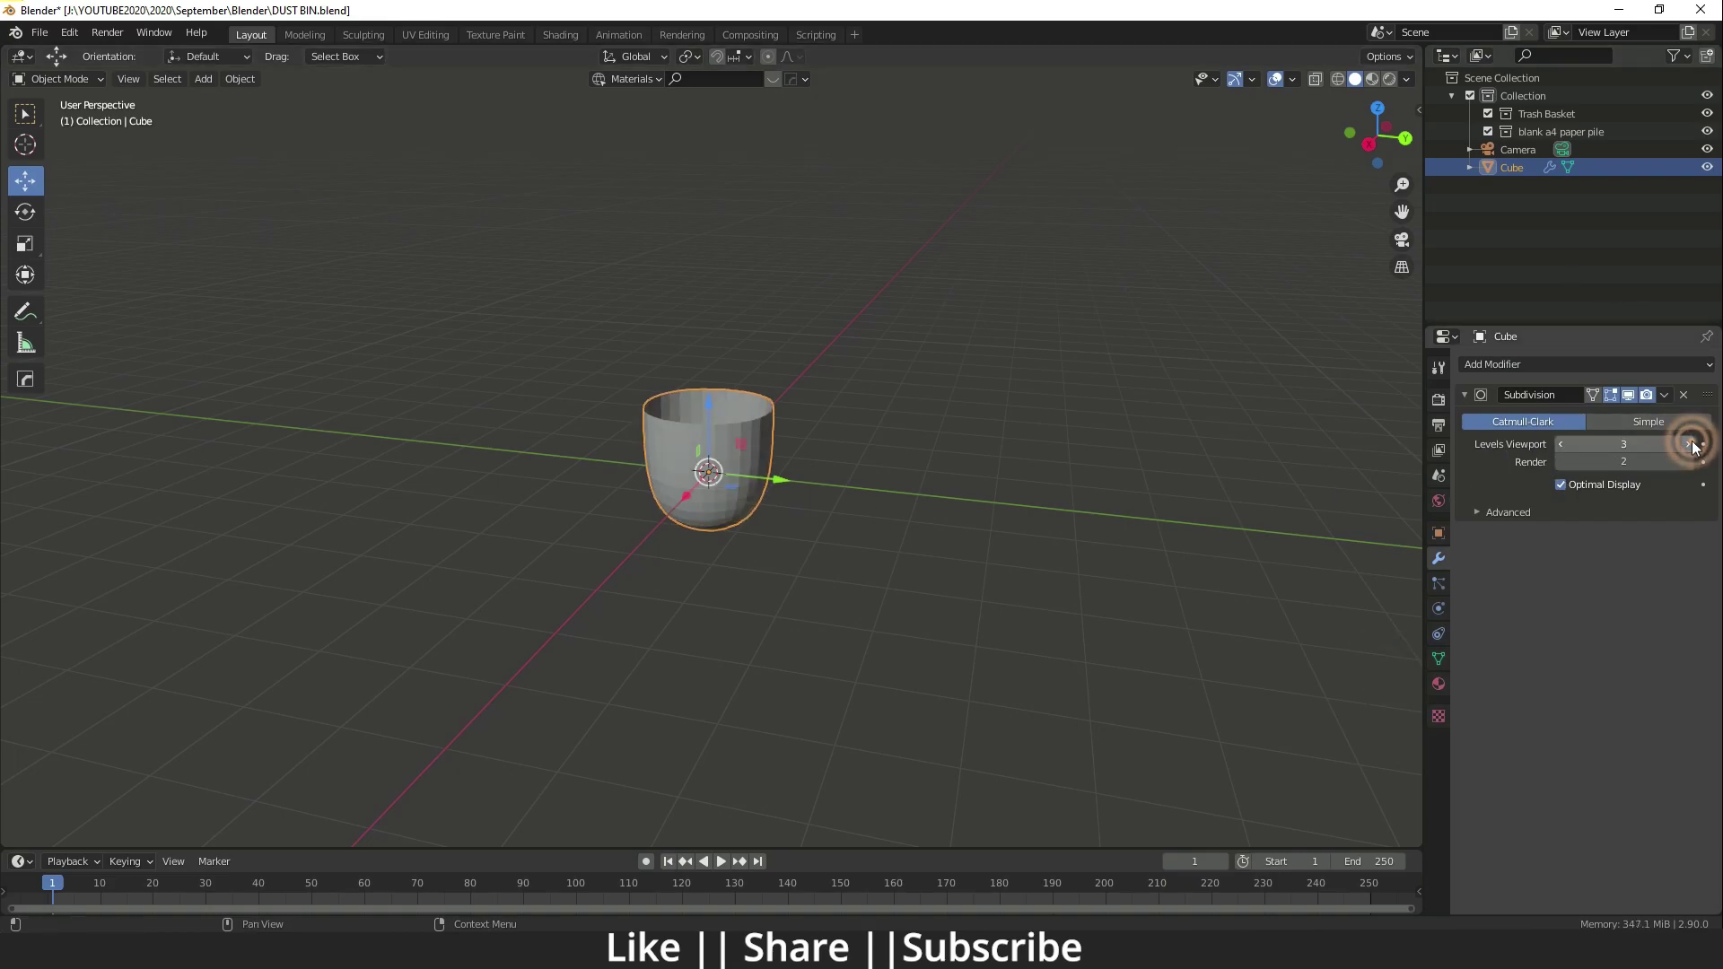
Add a horizontal loop cut around the cube's sides and slide it close to the base.
{"action": "scroll", "coordinate": [752, 494], "scroll_direction": "up", "scroll_amount": 2}
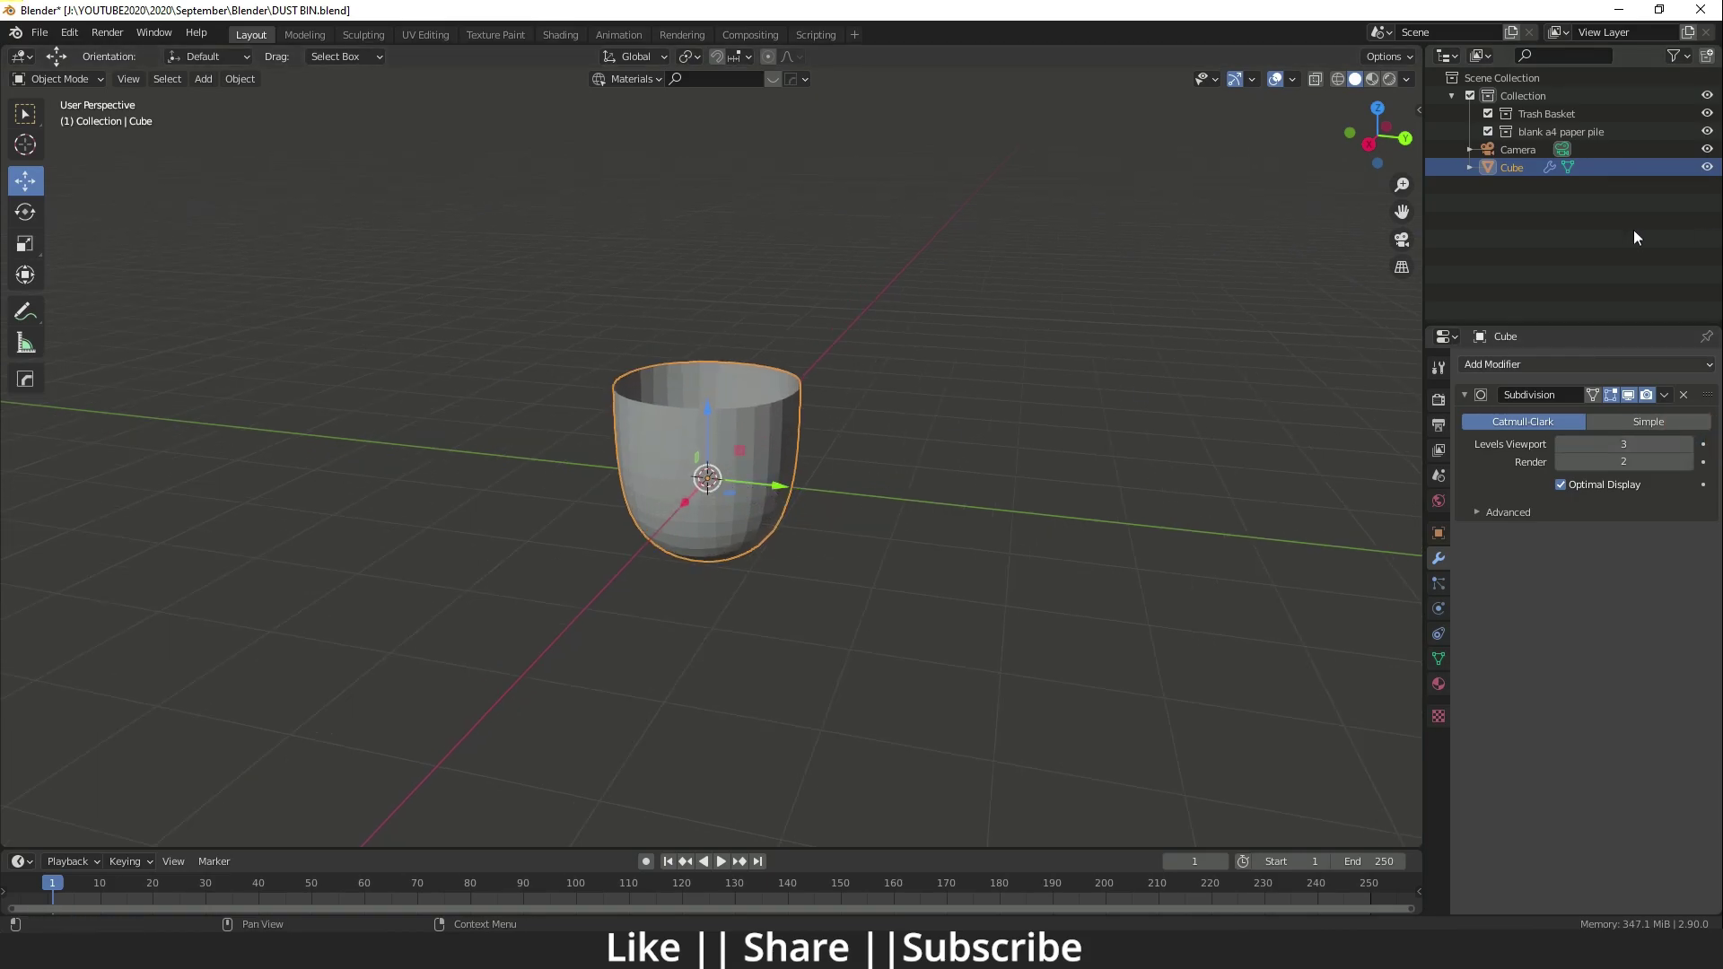
{"action": "key", "text": "Tab"}
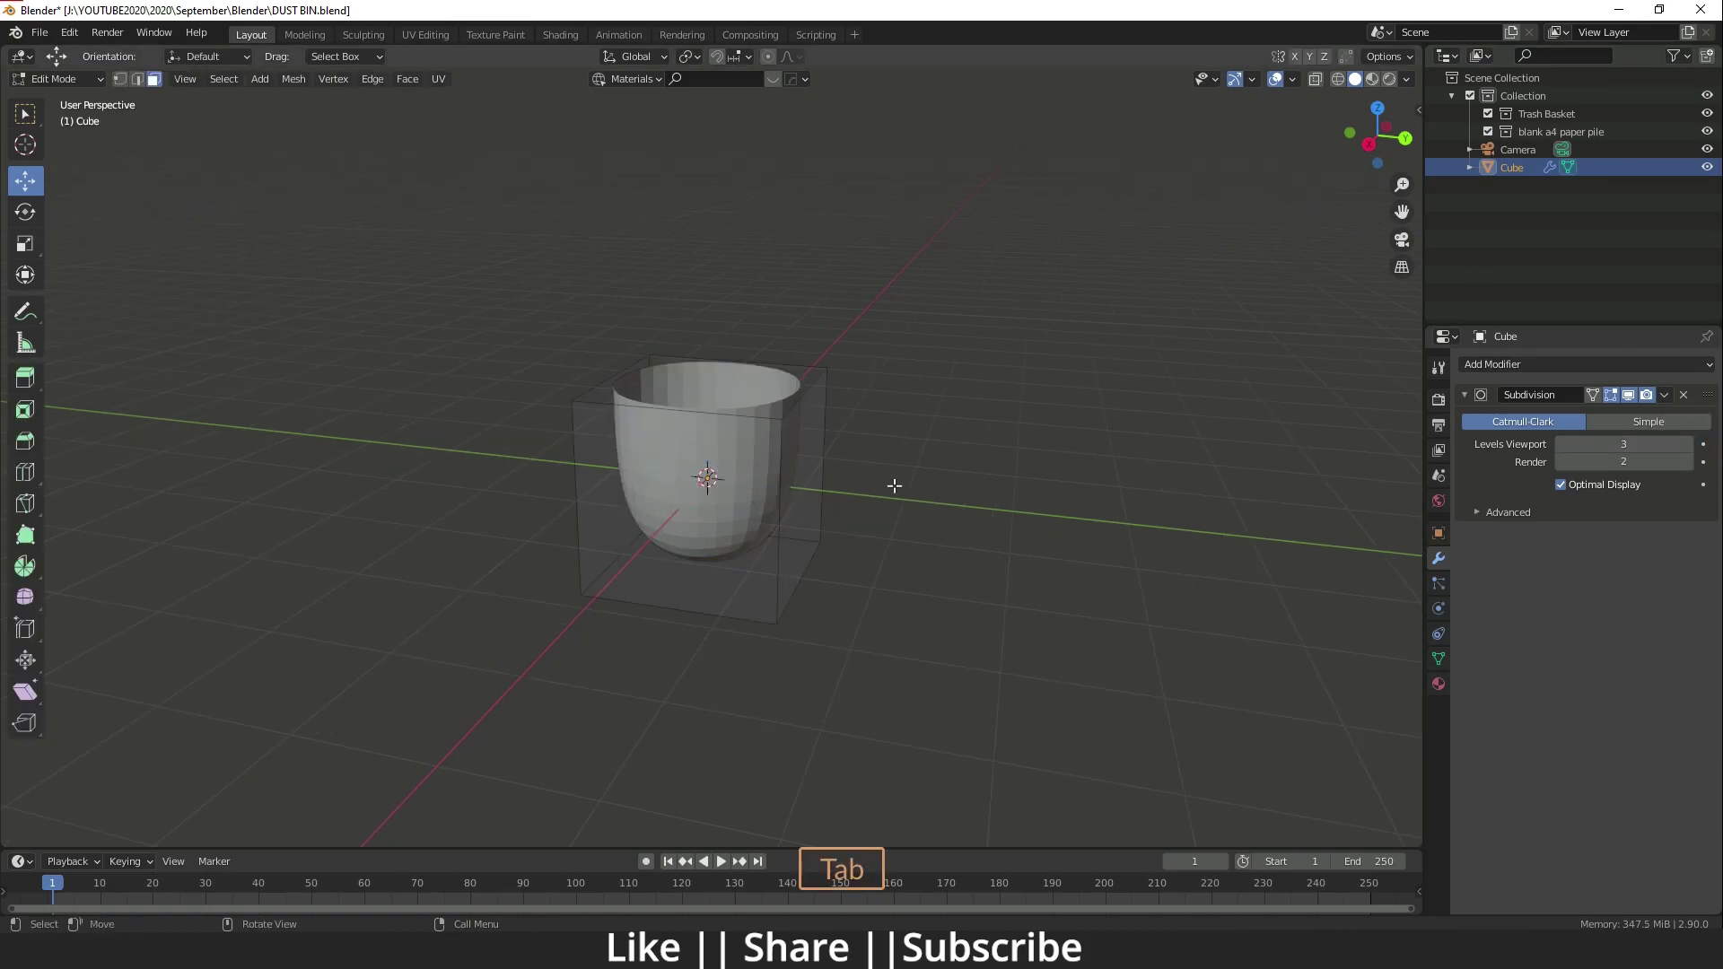
{"action": "left_click", "coordinate": [25, 472]}
{"action": "left_click_drag", "start_coordinate": [594, 508], "coordinate": [594, 509]}
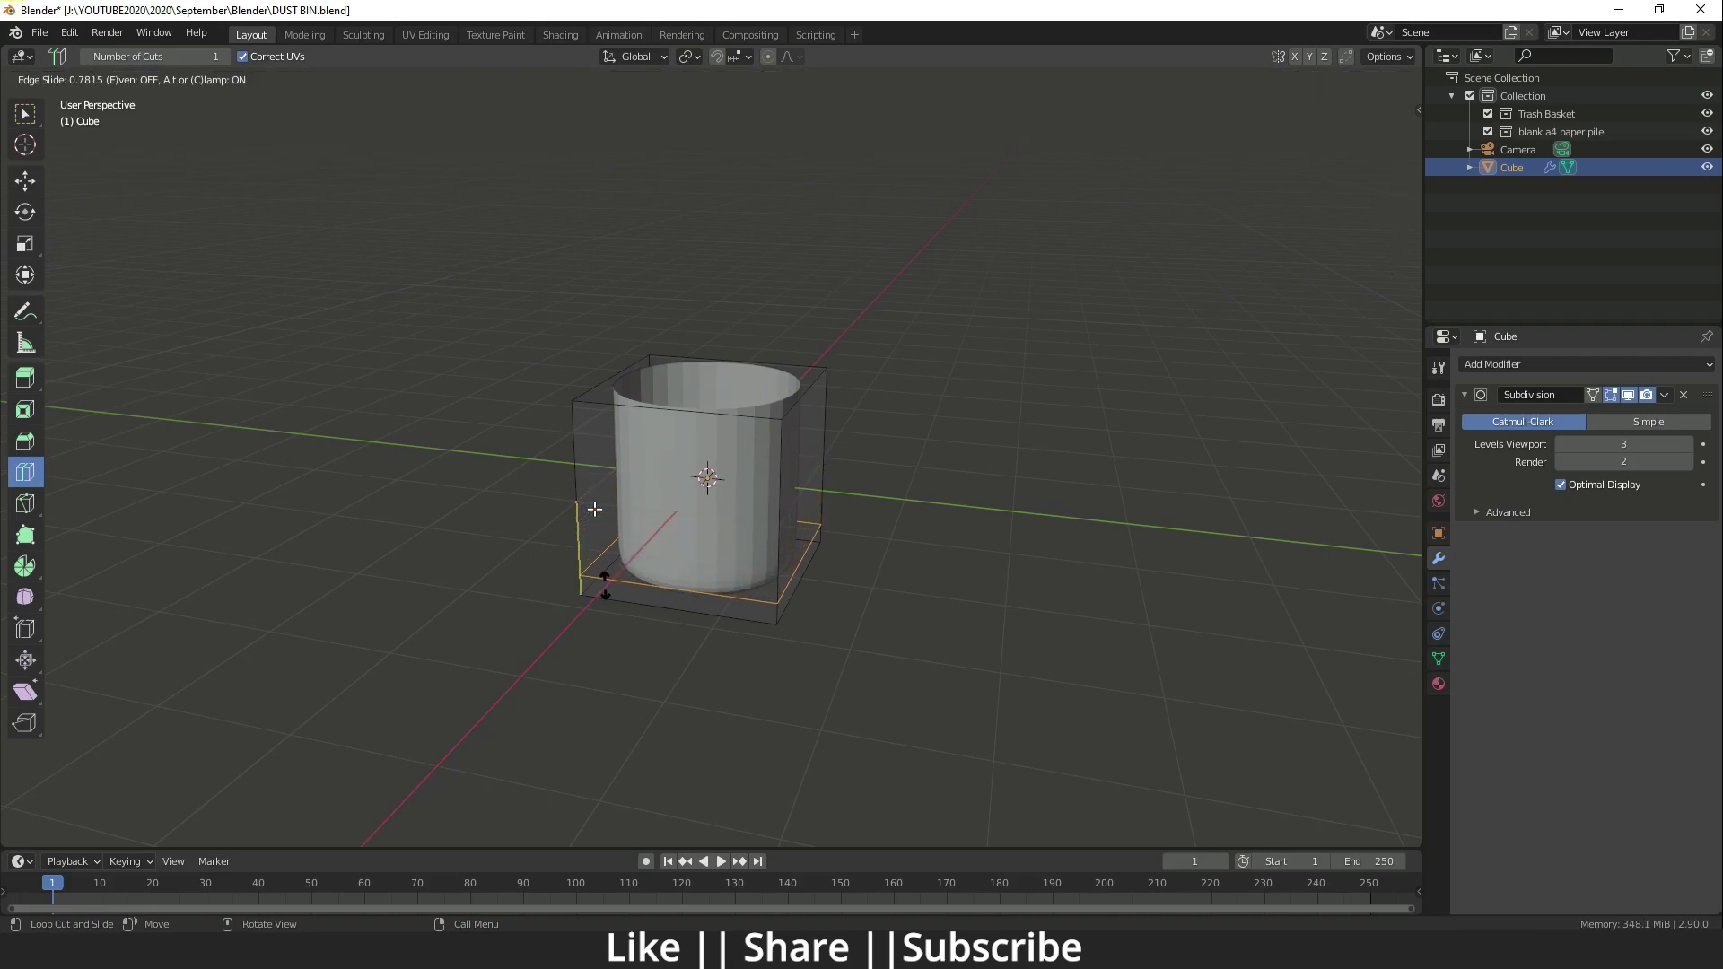
{"action": "left_click_drag", "start_coordinate": [598, 574], "coordinate": [598, 575]}
Raise the cube's top edge loop about 0.35 m along Z and scale it up by about 1.18.
{"action": "left_click", "coordinate": [25, 180]}
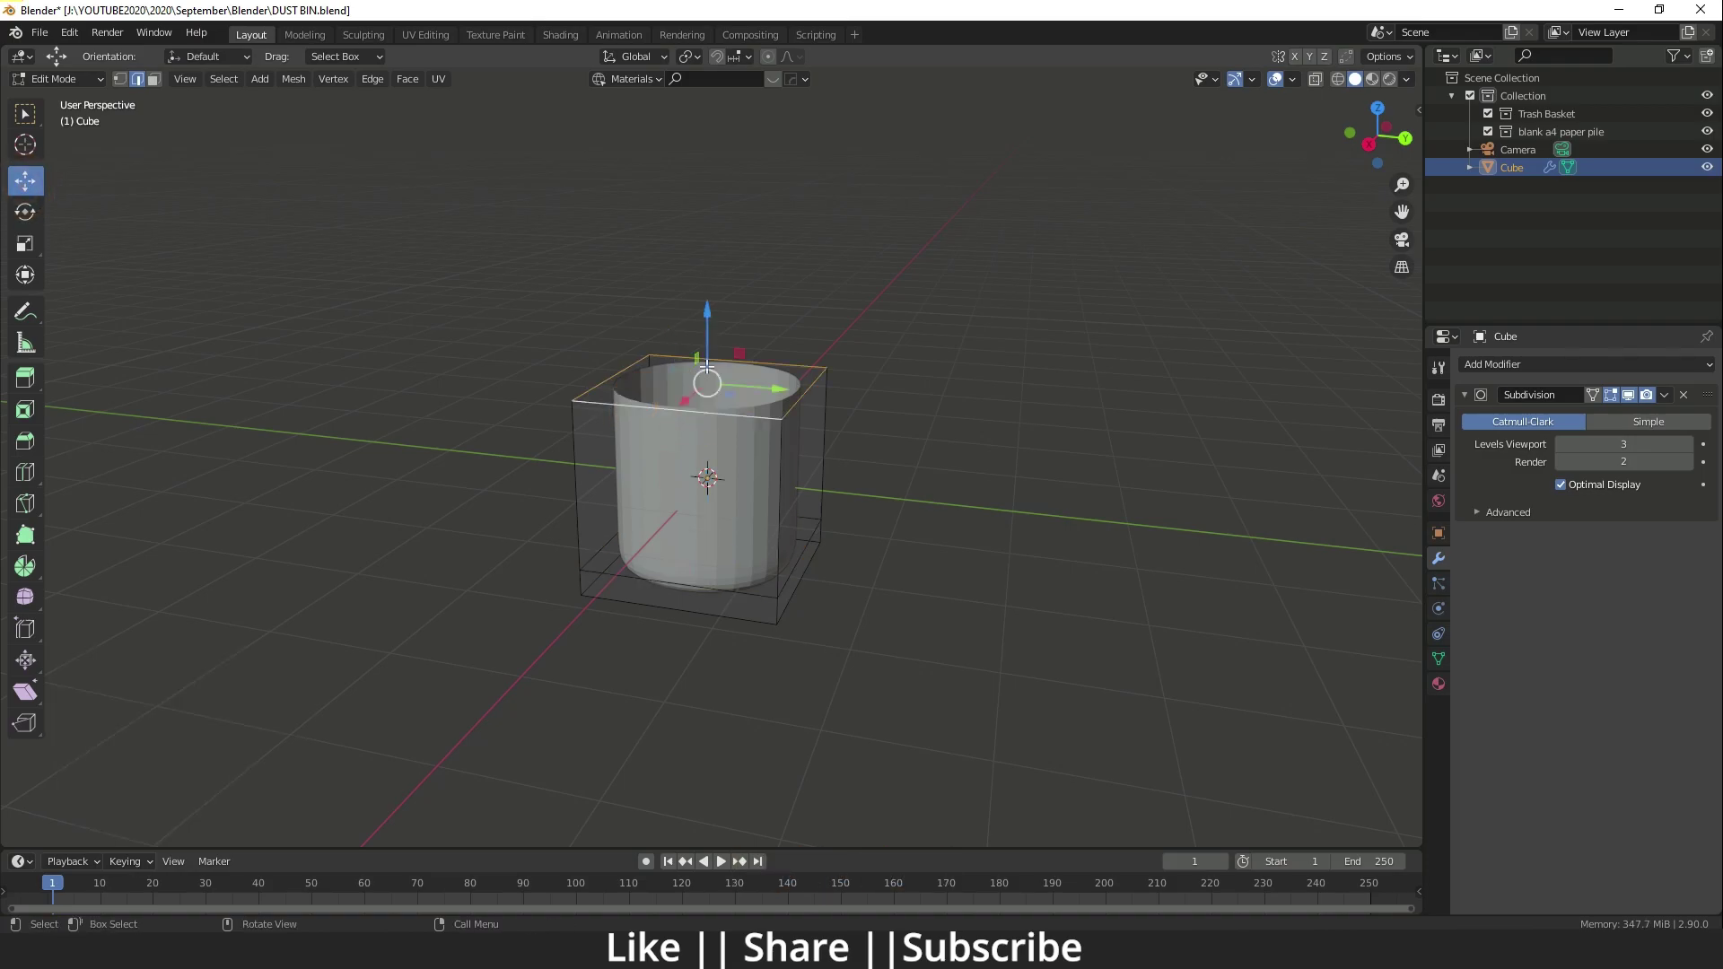
{"action": "left_click_drag", "start_coordinate": [710, 332], "coordinate": [709, 296]}
{"action": "middle_click_drag", "start_coordinate": [709, 296], "coordinate": [718, 422]}
{"action": "key", "text": "s"}
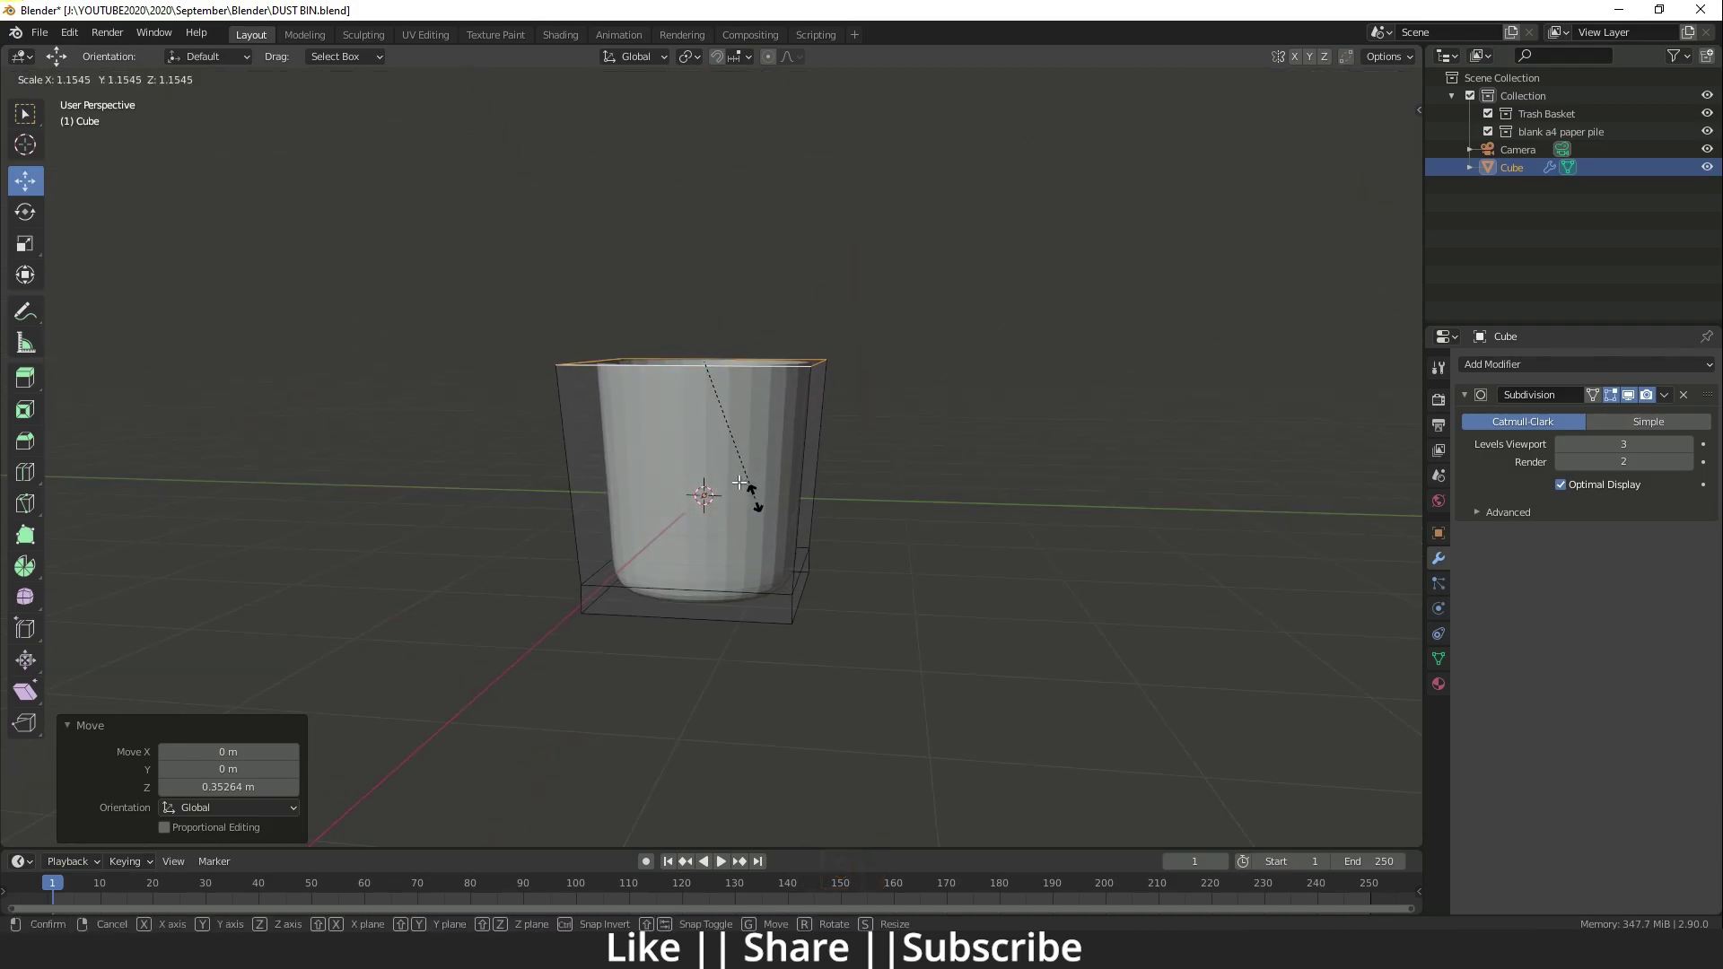
{"action": "left_click", "coordinate": [758, 500]}
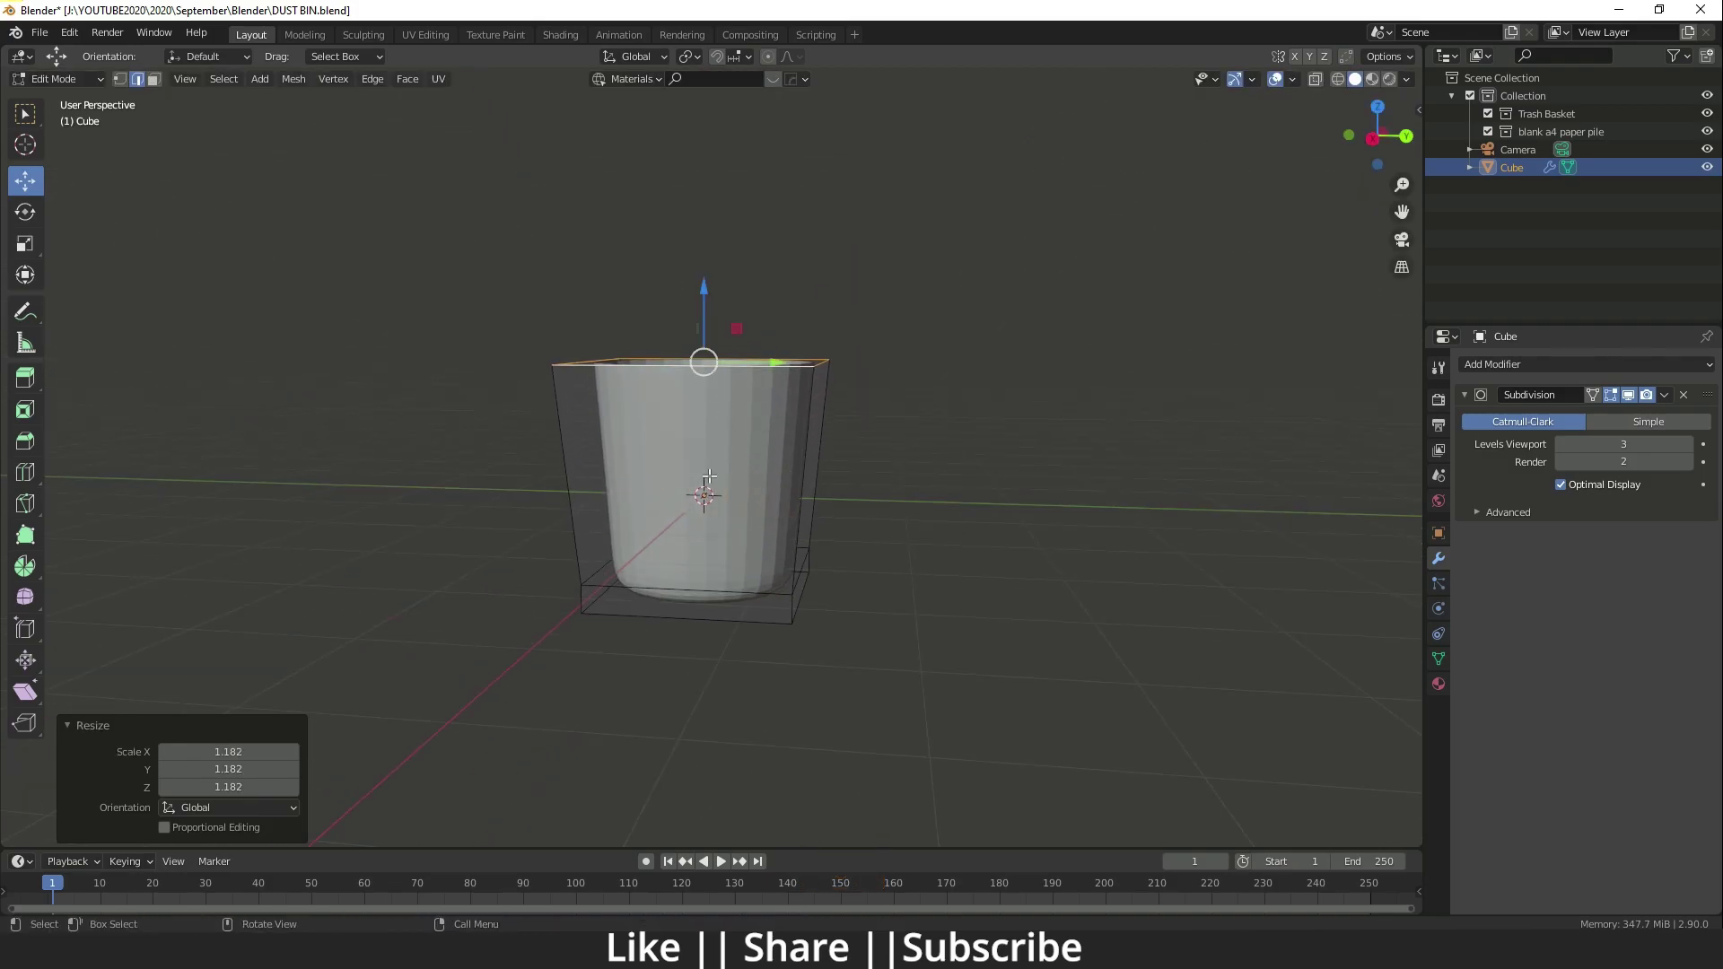
Extrude the top edge loop about 0.85 m upward along Z and scale it outward to form a flared rim.
{"action": "key", "text": "e"}
{"action": "key", "text": "z"}
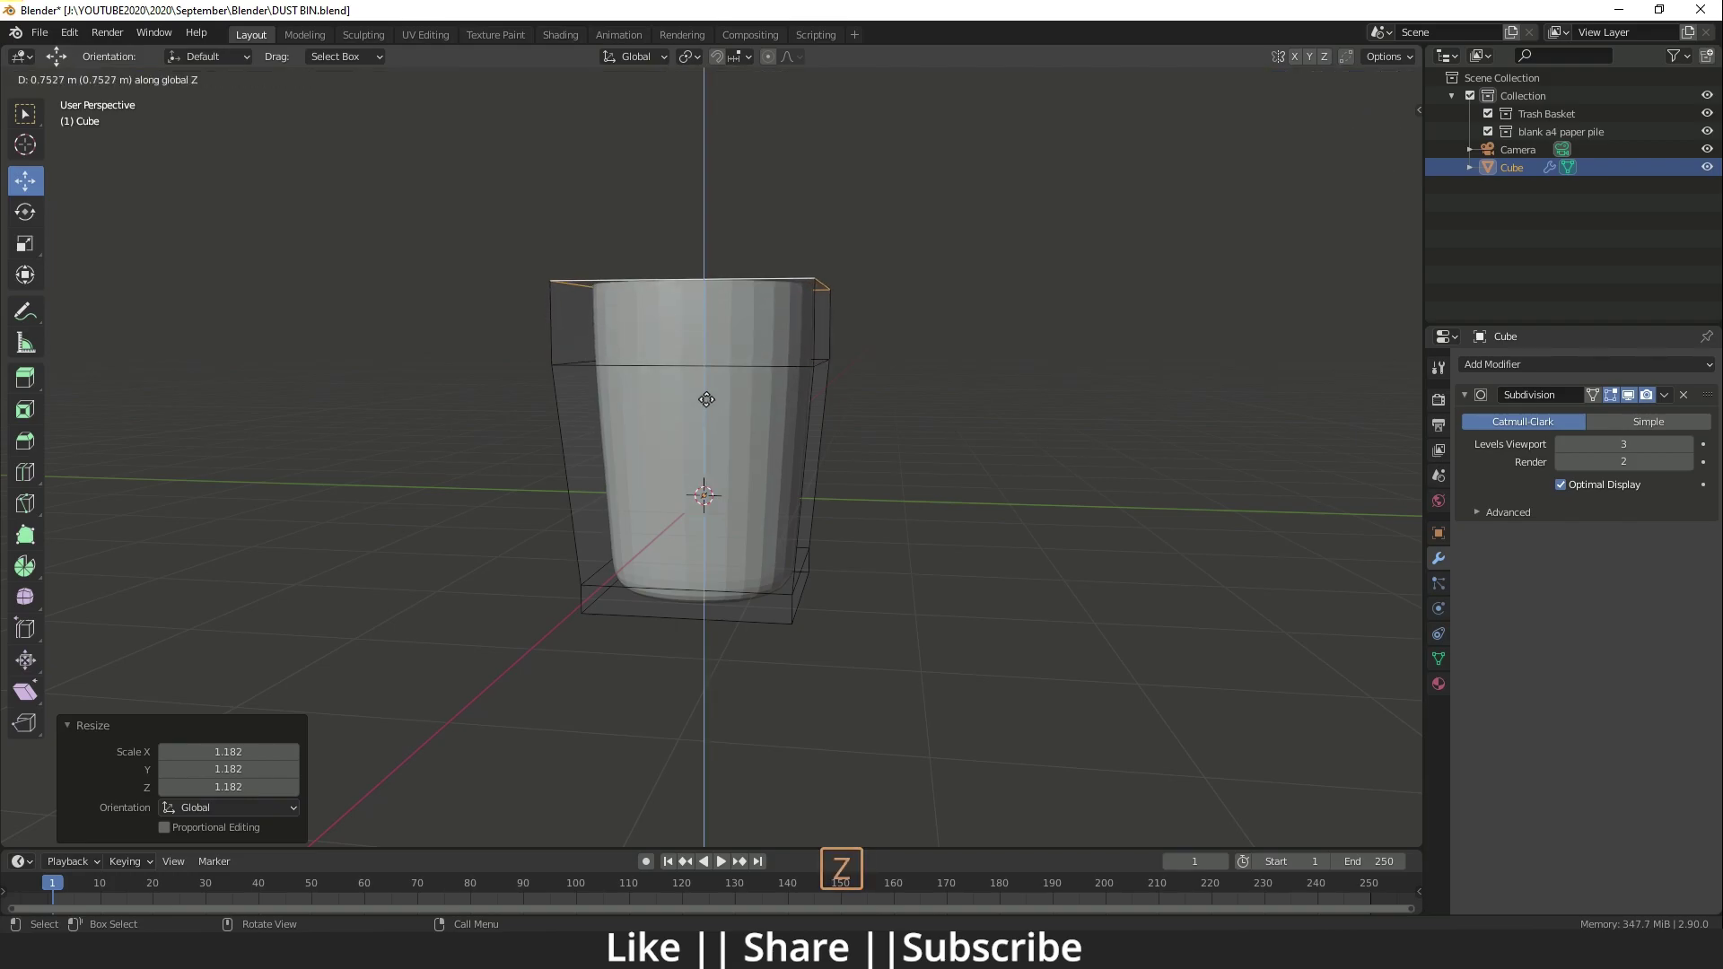
{"action": "left_click", "coordinate": [700, 385]}
{"action": "key", "text": "s"}
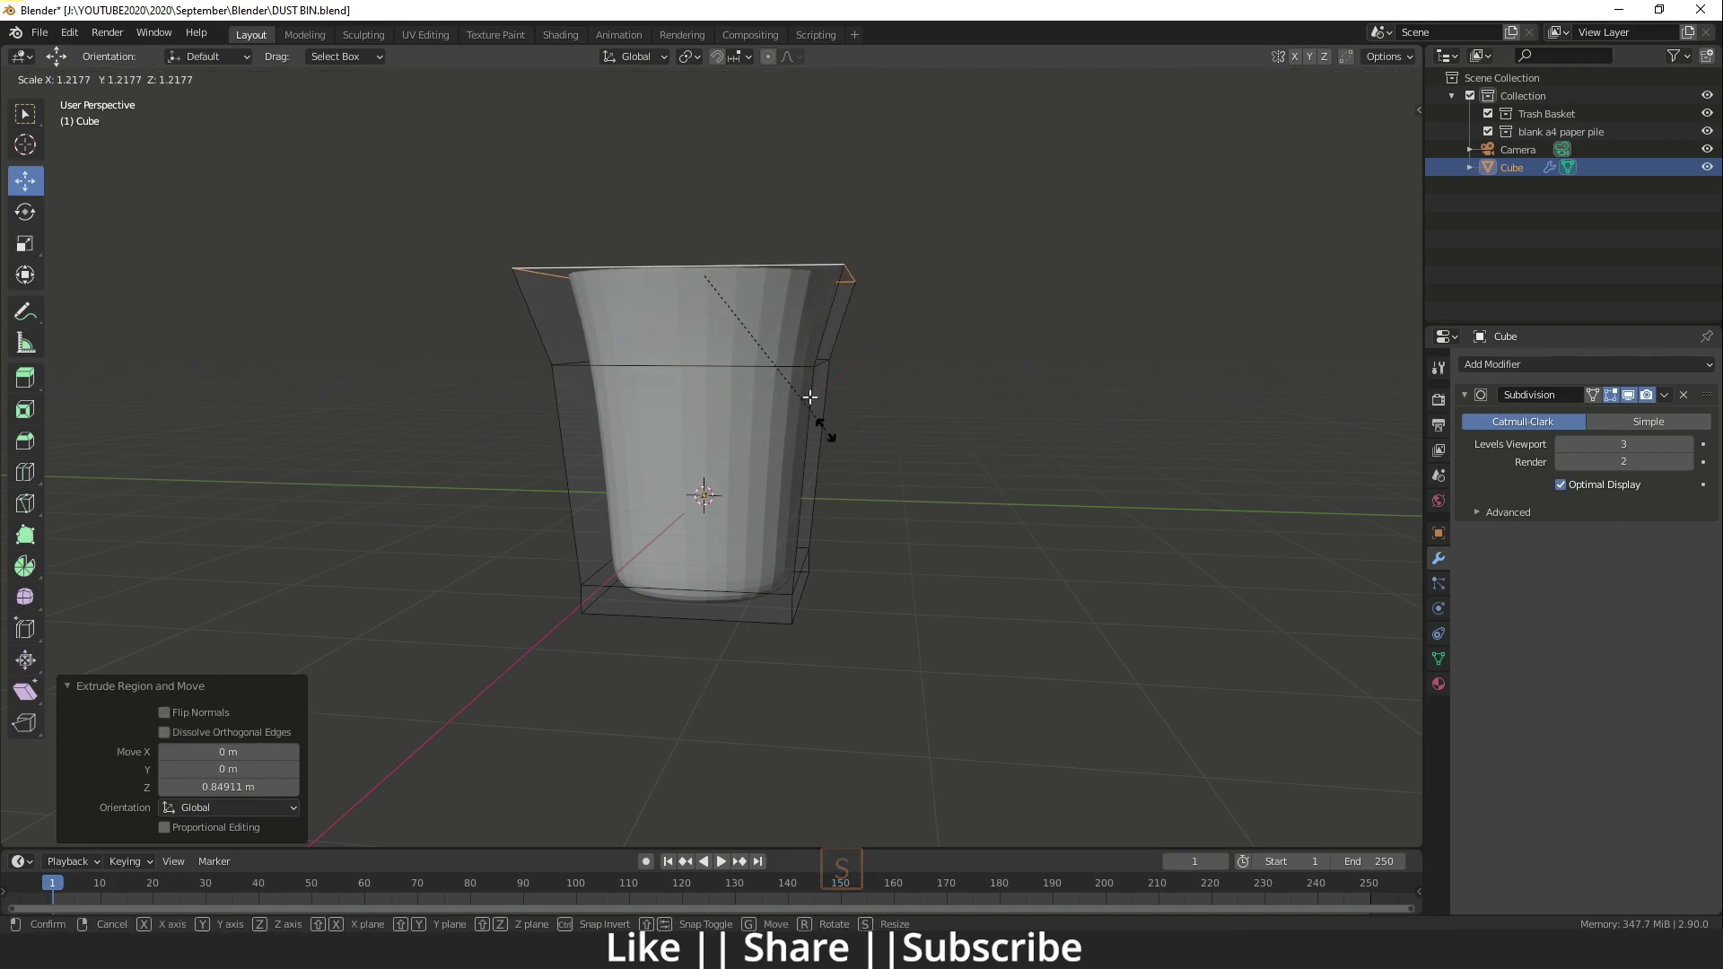
{"action": "left_click", "coordinate": [821, 431]}
{"action": "middle_click_drag", "start_coordinate": [842, 473], "coordinate": [894, 465]}
{"action": "key", "text": "s"}
{"action": "left_click", "coordinate": [788, 489]}
{"action": "key", "text": "Tab"}
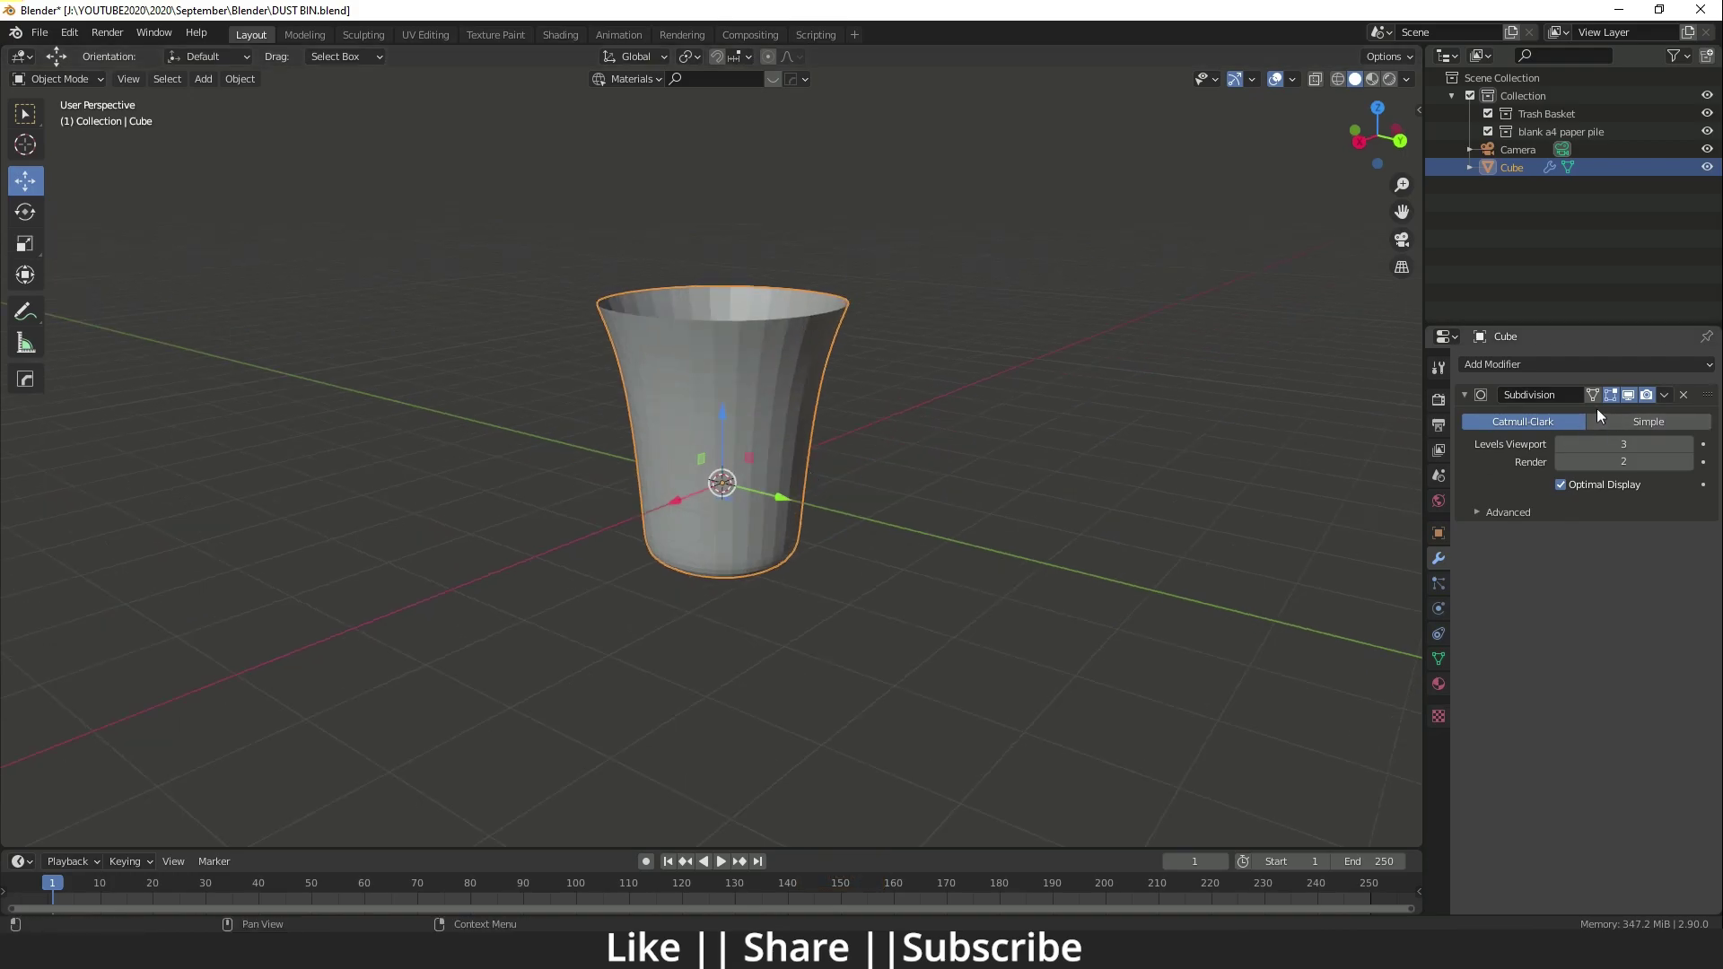
Apply the Subdivision modifier to the bin and shade it smooth.
{"action": "left_click", "coordinate": [1663, 395]}
{"action": "left_click", "coordinate": [1545, 417]}
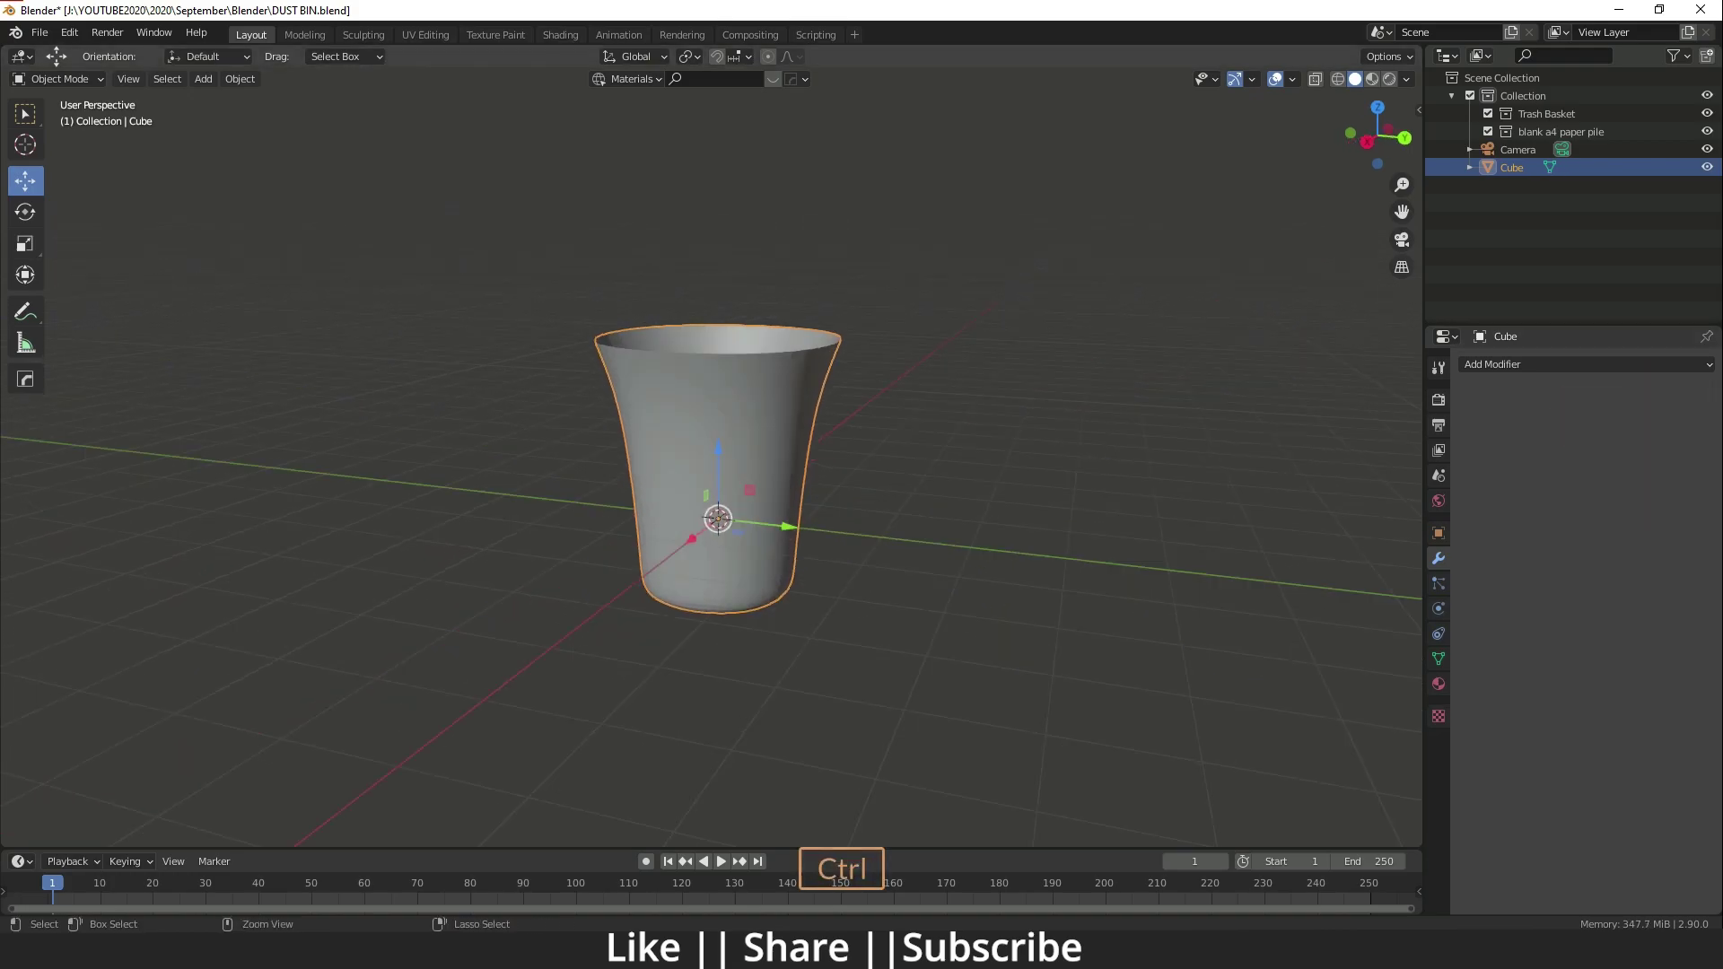
{"action": "key", "text": "ctrl+z"}
{"action": "right_click", "coordinate": [777, 369]}
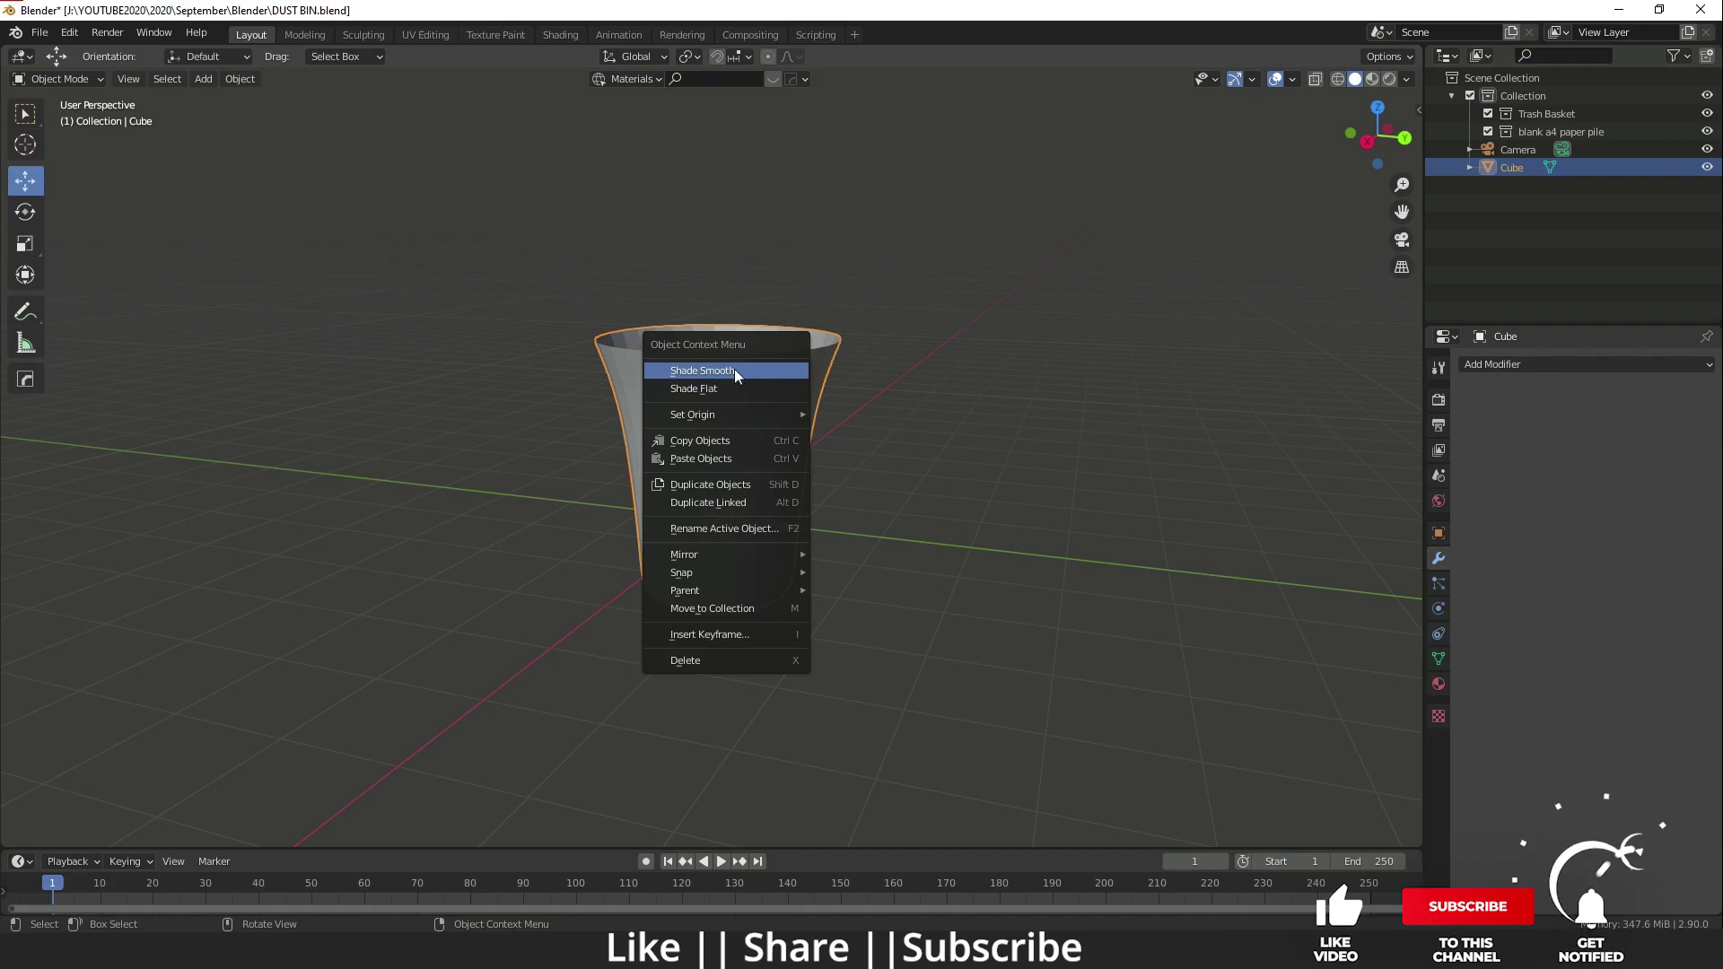
{"action": "left_click", "coordinate": [734, 369]}
Enable Auto Smooth at 30° in the bin mesh's normals settings.
{"action": "left_click", "coordinate": [1438, 658]}
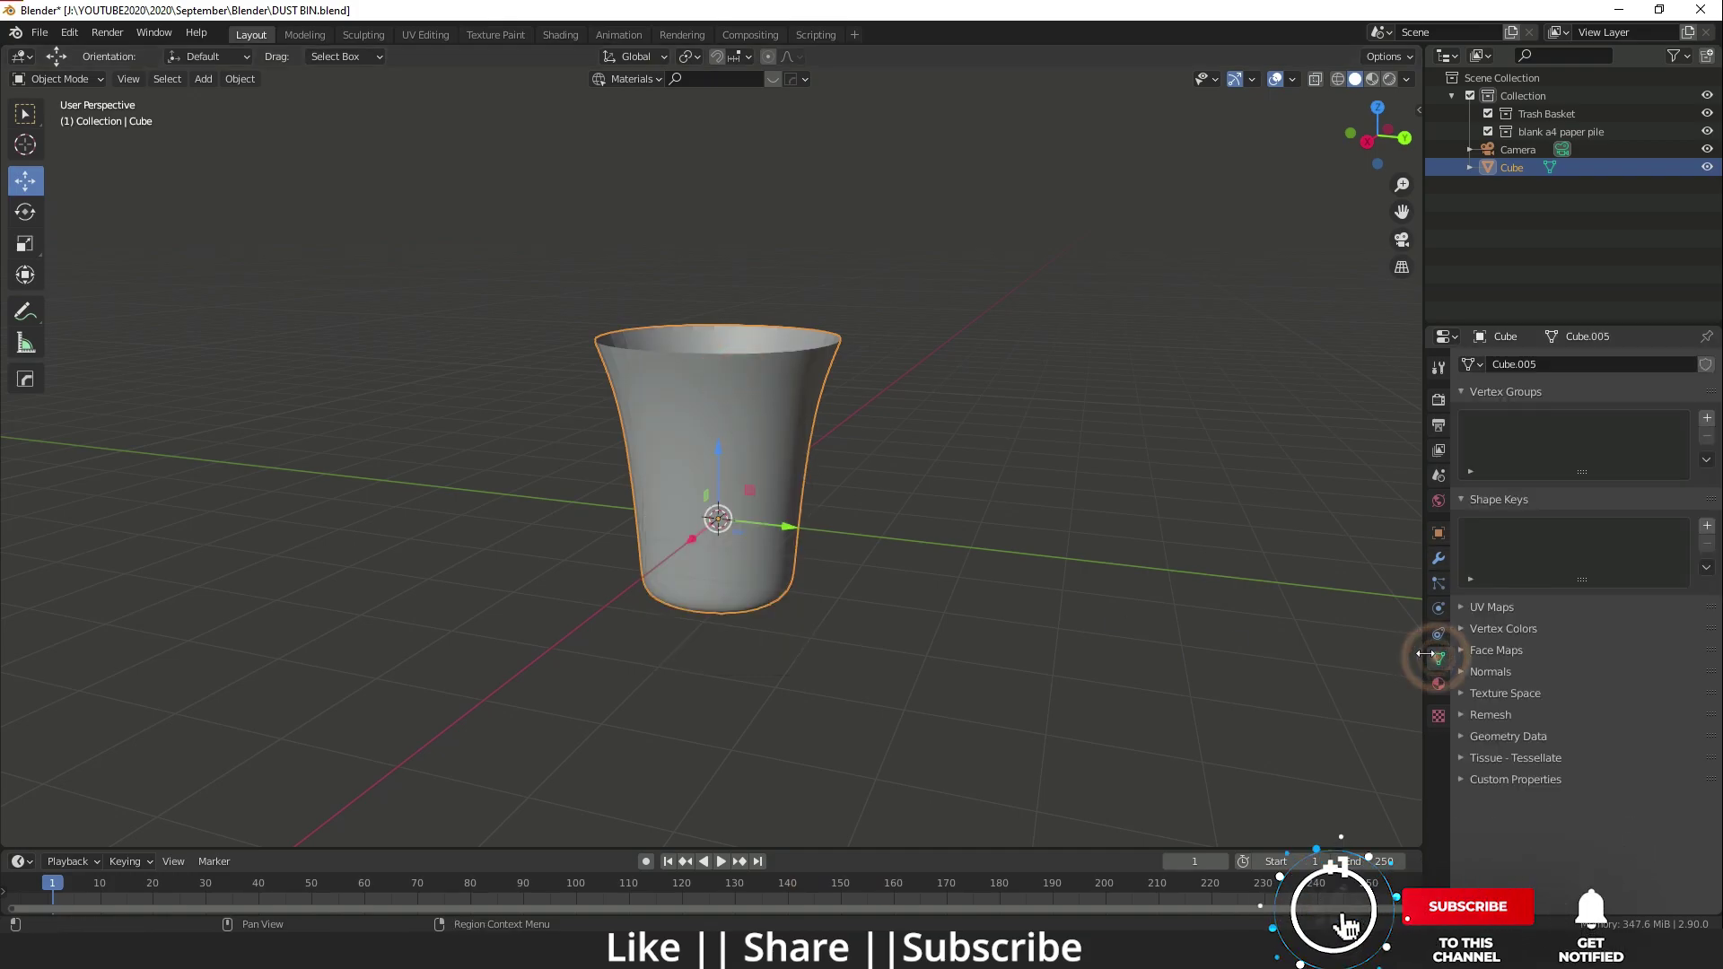
{"action": "left_click", "coordinate": [1489, 671]}
{"action": "left_click", "coordinate": [1560, 698]}
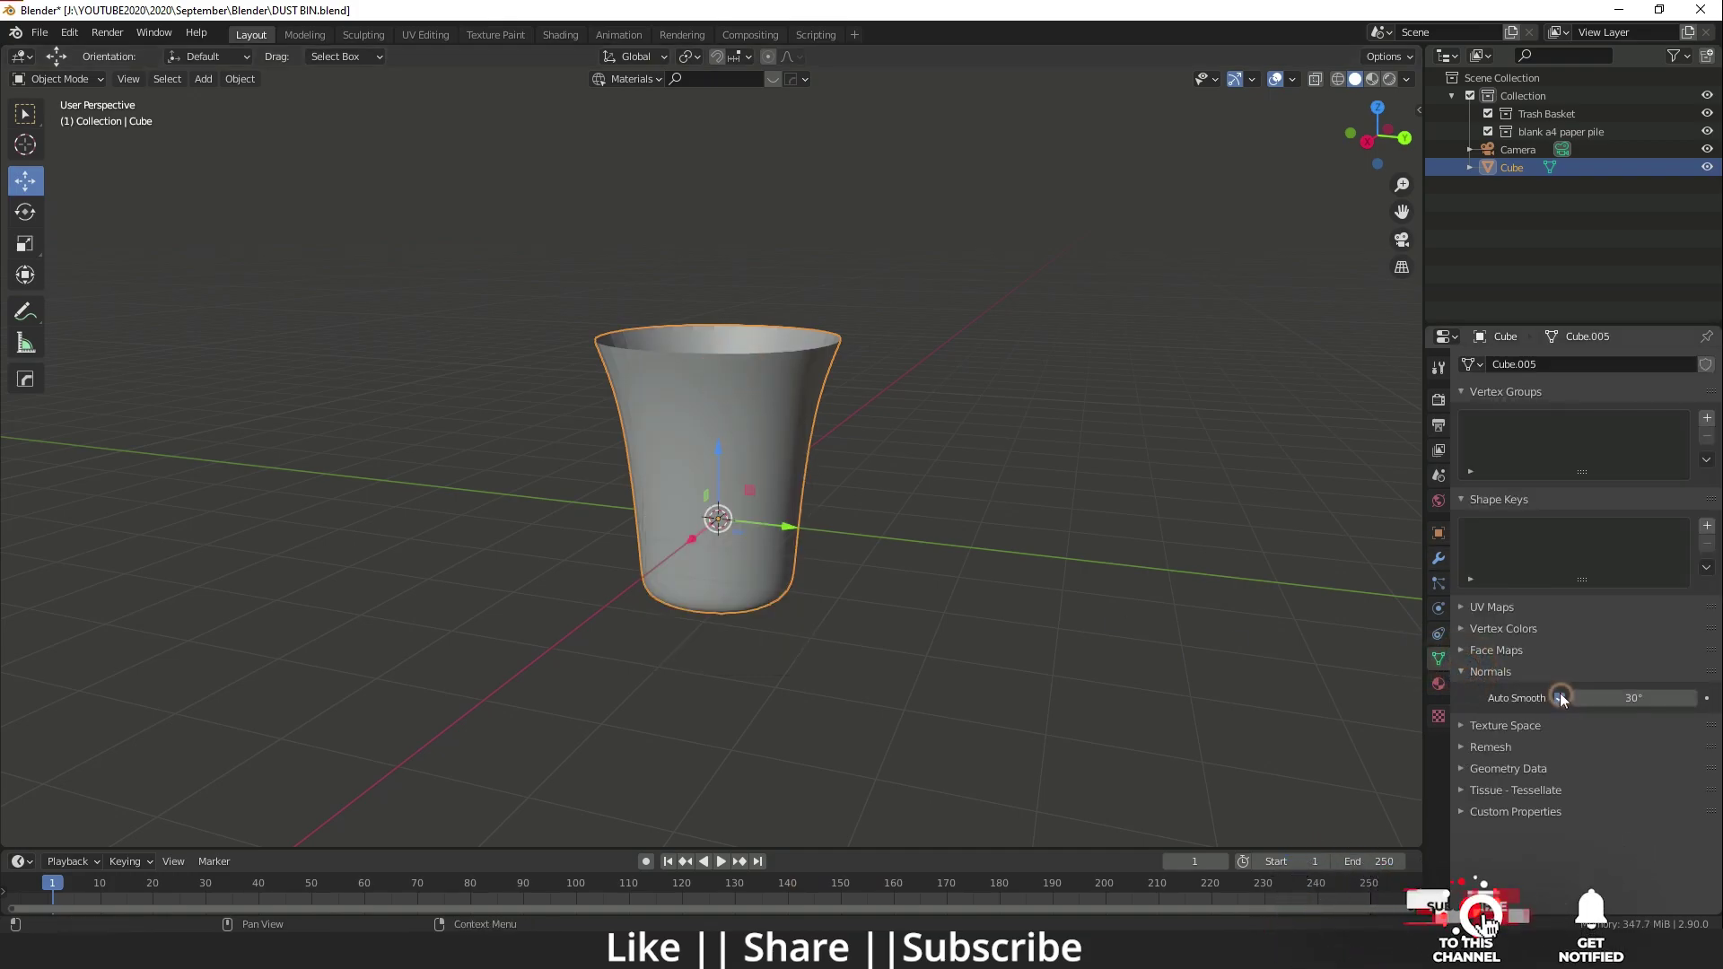
Add a Wireframe modifier to the bin.
{"action": "middle_click_drag", "start_coordinate": [736, 549], "coordinate": [808, 547]}
{"action": "left_click", "coordinate": [1438, 560]}
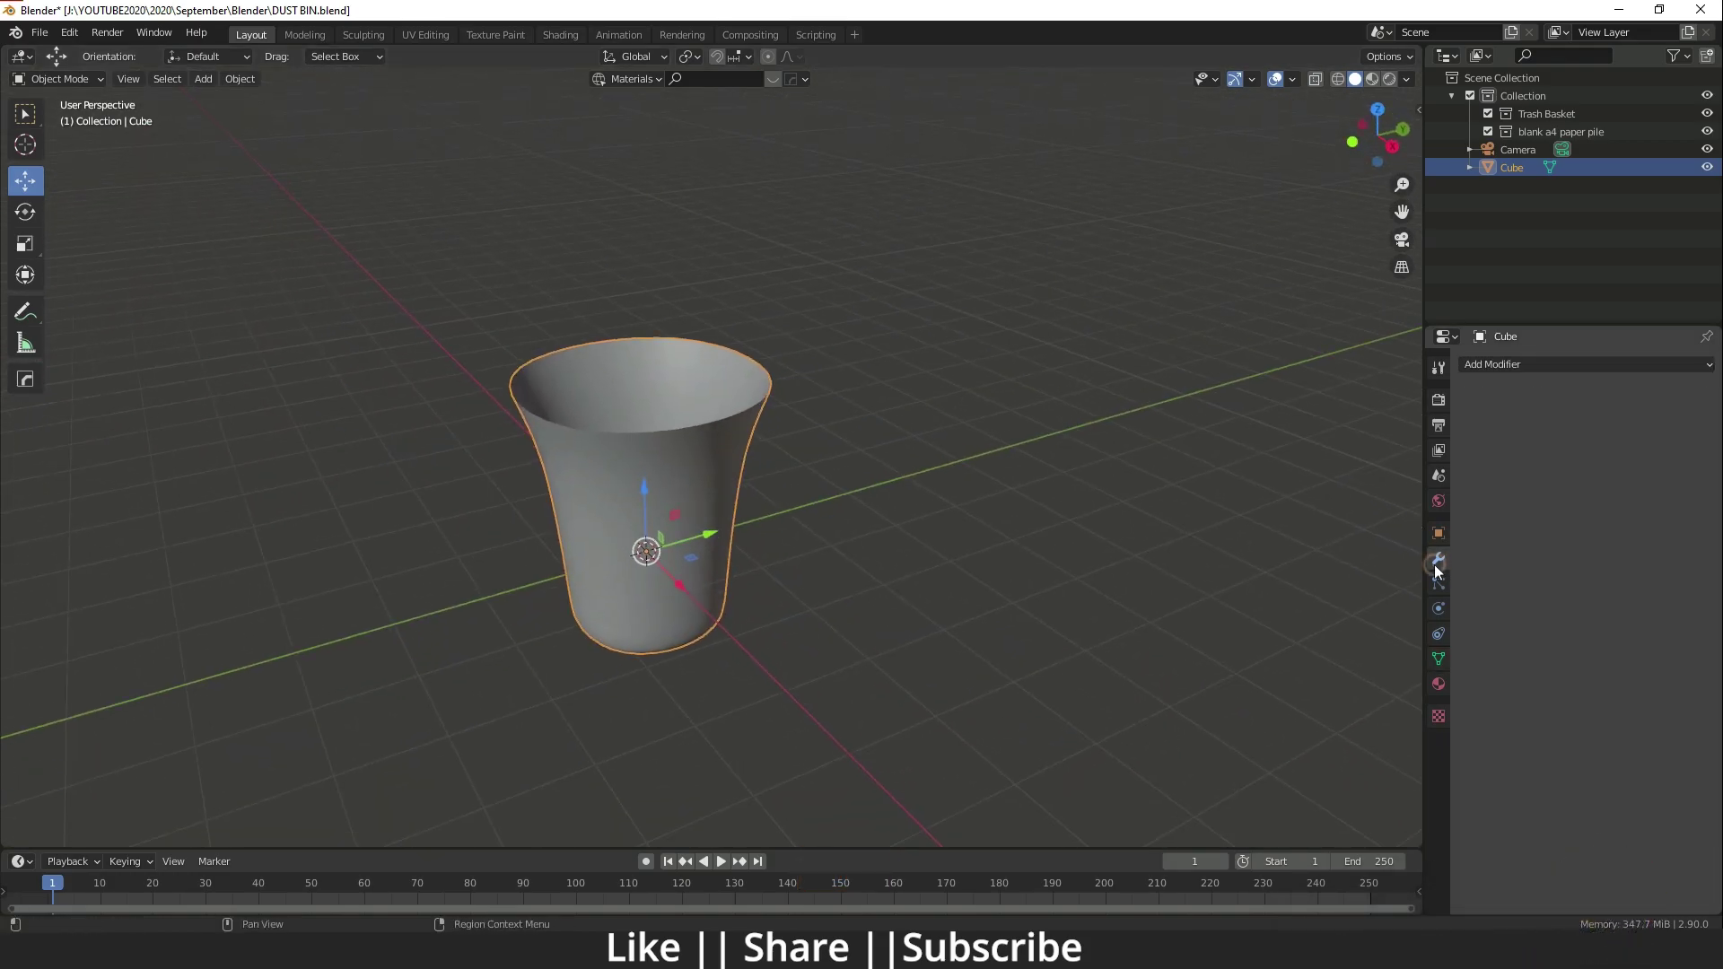
{"action": "left_click", "coordinate": [1520, 364]}
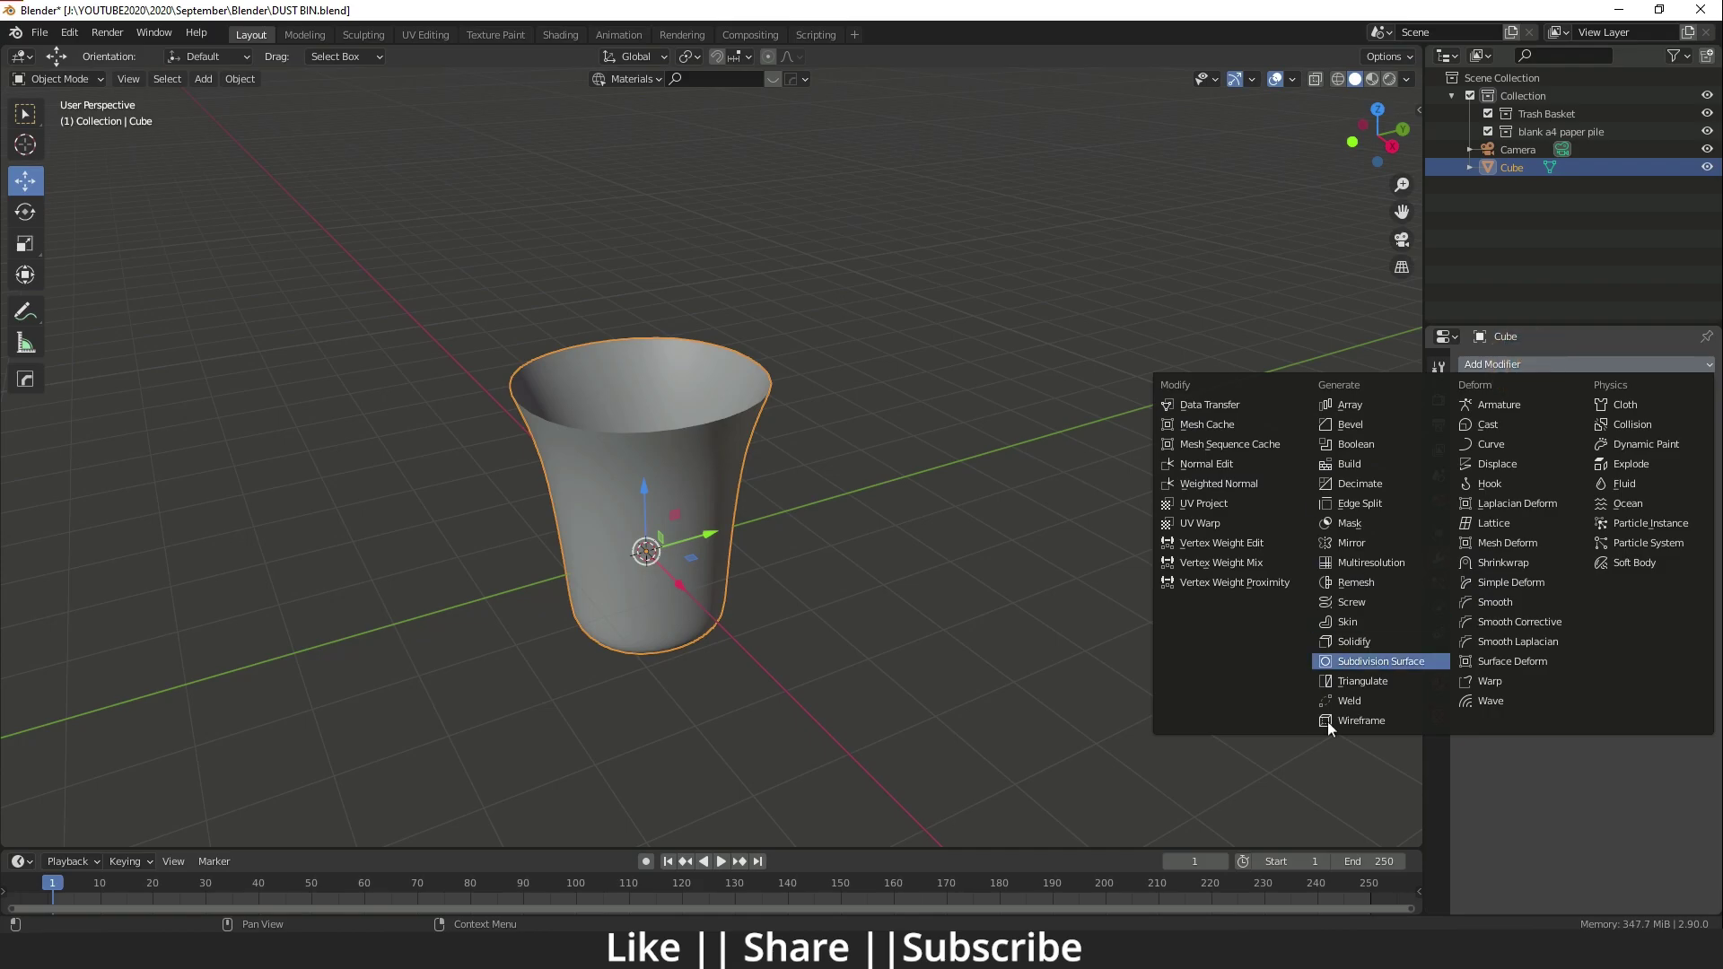
{"action": "left_click", "coordinate": [1355, 718]}
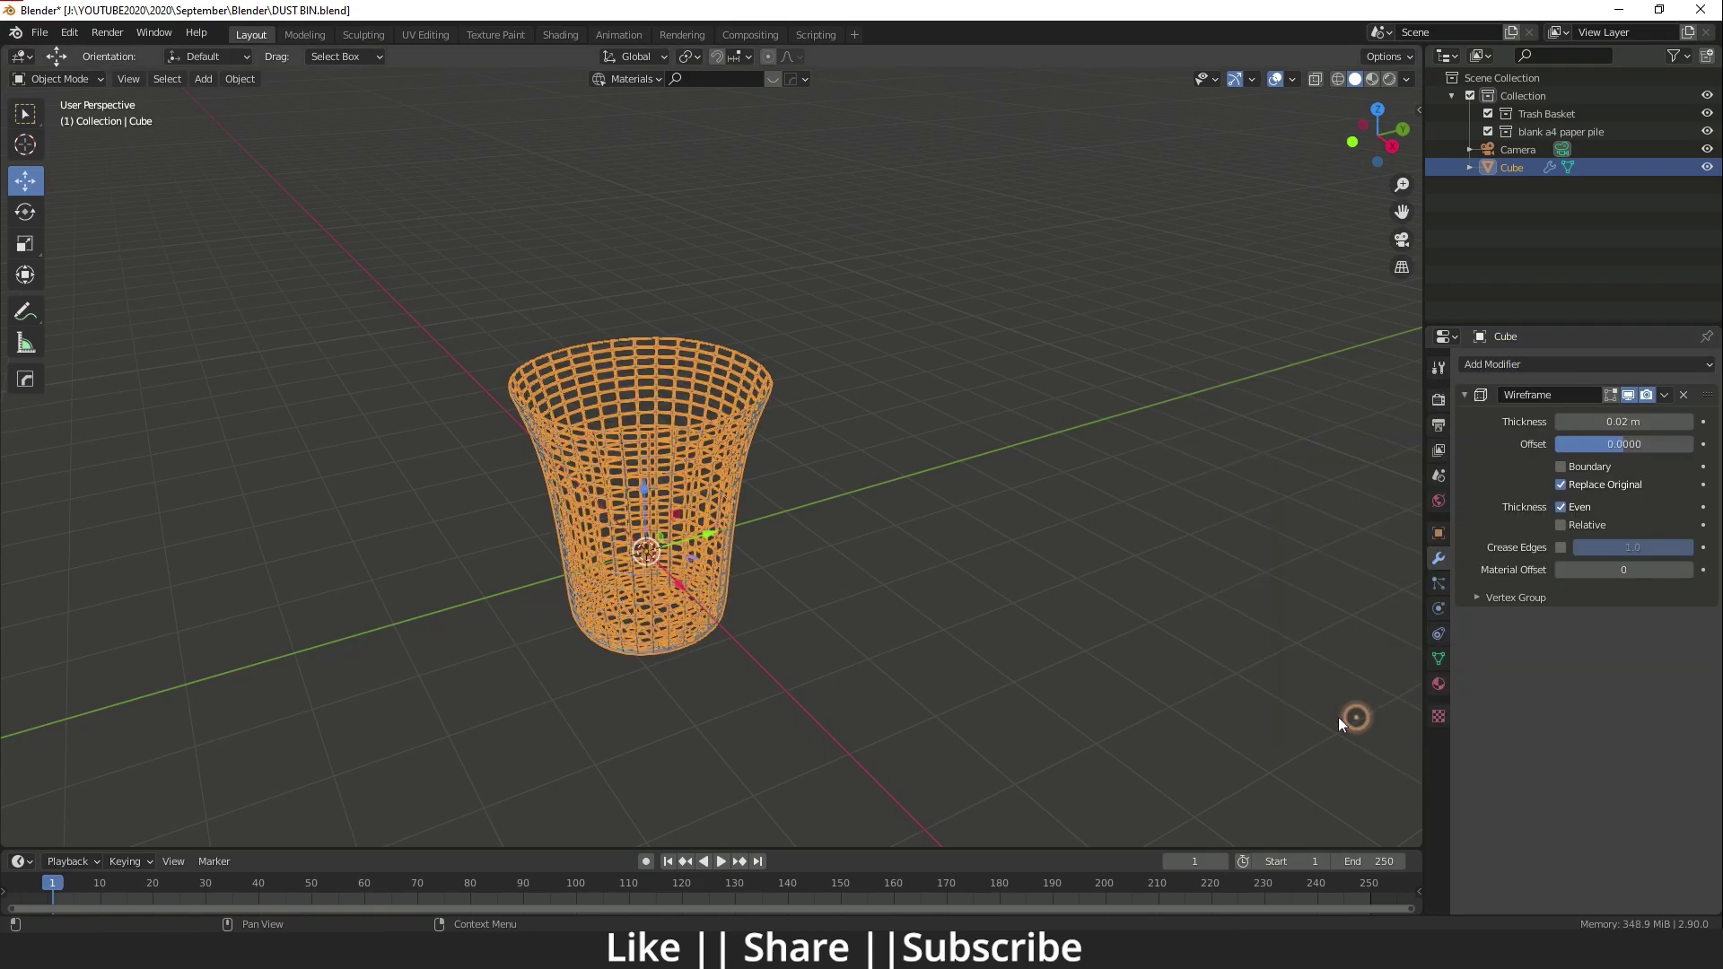
{"action": "scroll", "coordinate": [696, 567], "scroll_direction": "up", "scroll_amount": 5}
{"action": "middle_click_drag", "start_coordinate": [736, 617], "coordinate": [803, 370]}
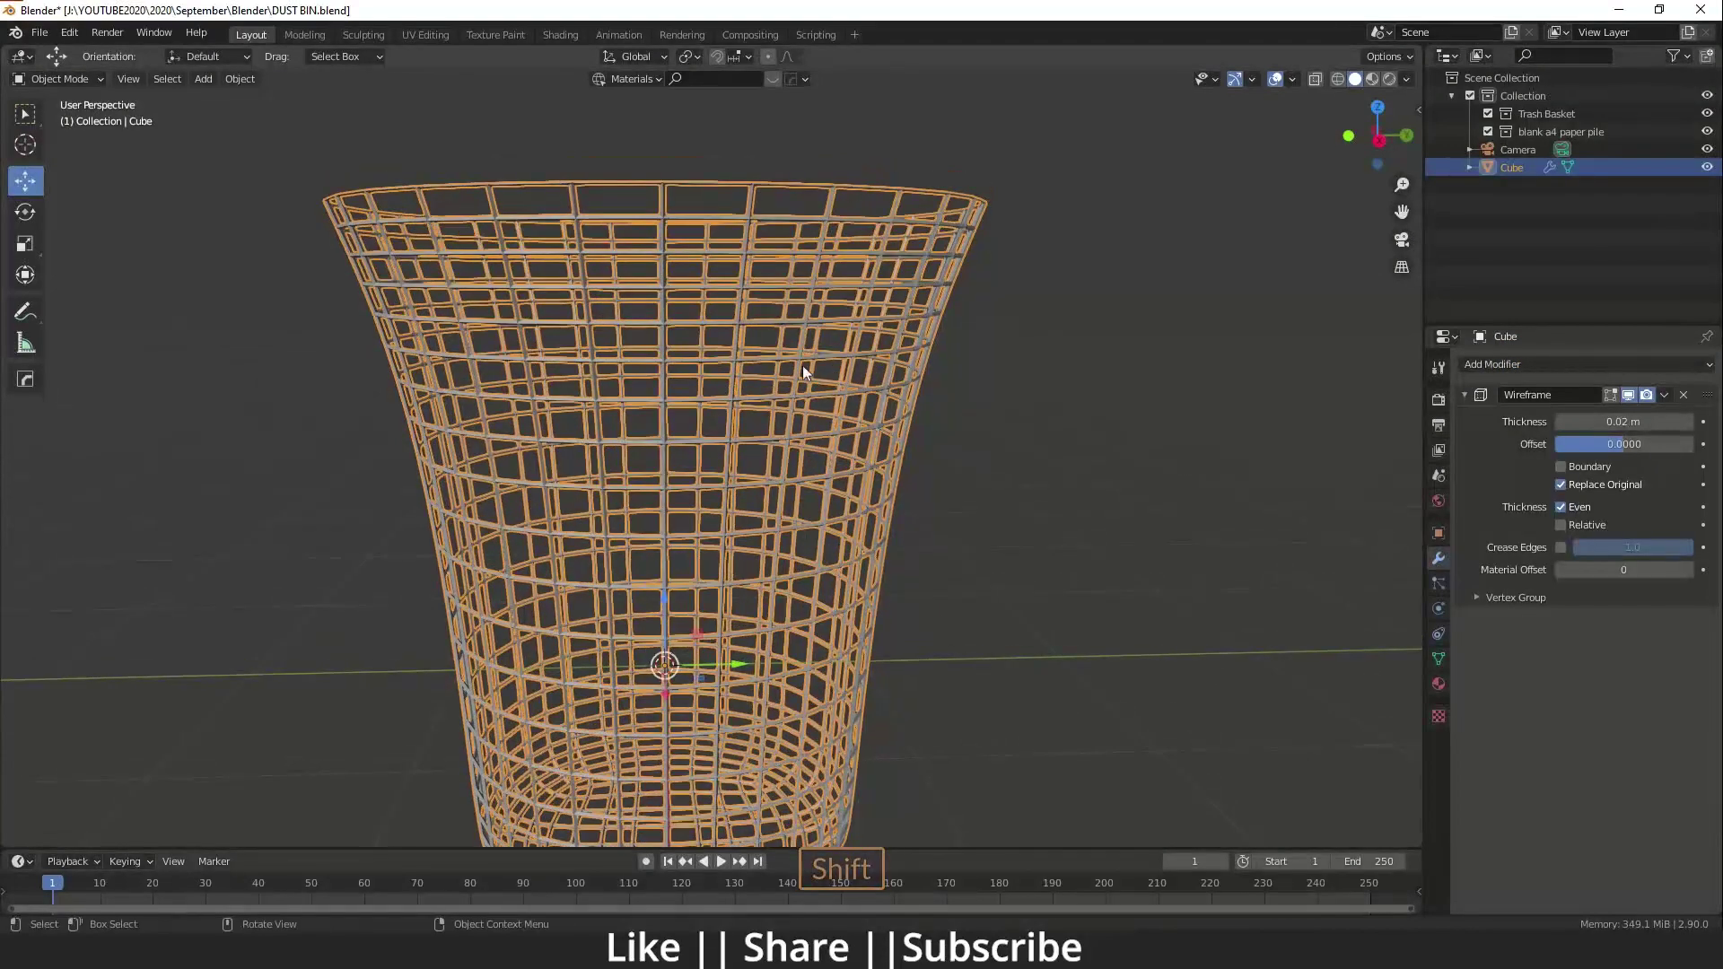
Hide the viewport overlays and enable the Wireframe modifier's Boundary option for the bin's open rim.
{"action": "left_click", "coordinate": [1274, 79]}
{"action": "middle_click_drag", "start_coordinate": [725, 652], "coordinate": [691, 603], "text": "shift"}
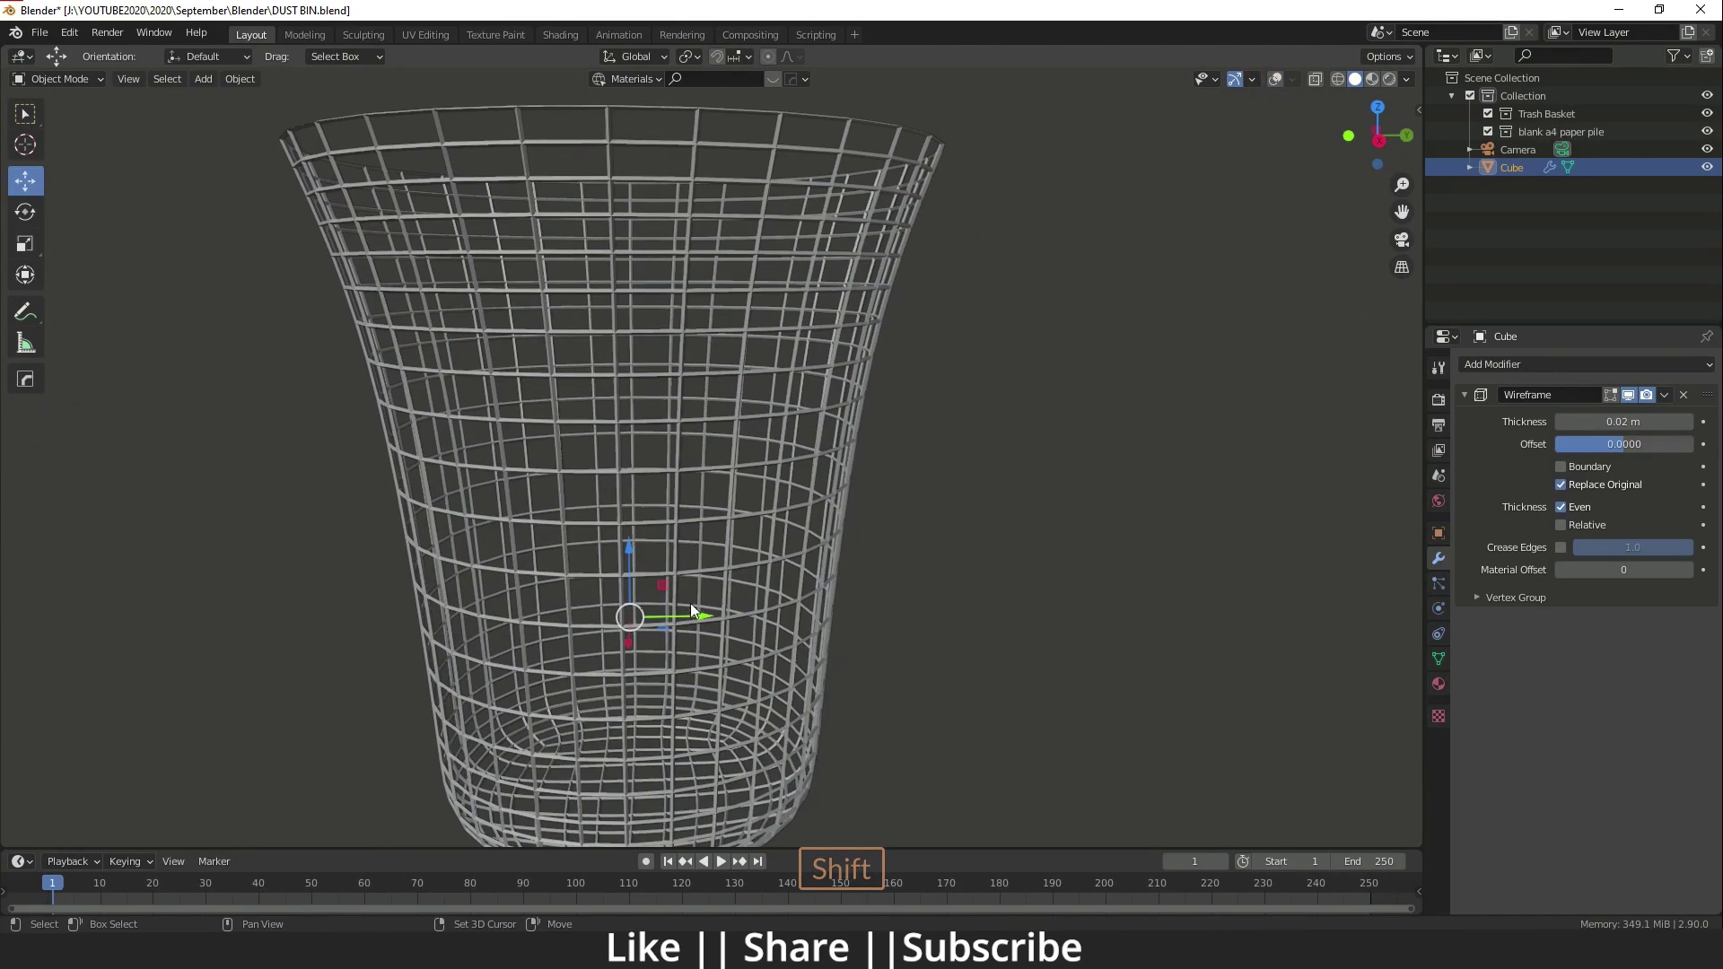
{"action": "mouse_move", "coordinate": [719, 499]}
{"action": "middle_mouse_down"}
{"action": "mouse_move", "coordinate": [798, 526]}
{"action": "mouse_move", "coordinate": [743, 508]}
{"action": "middle_mouse_up"}
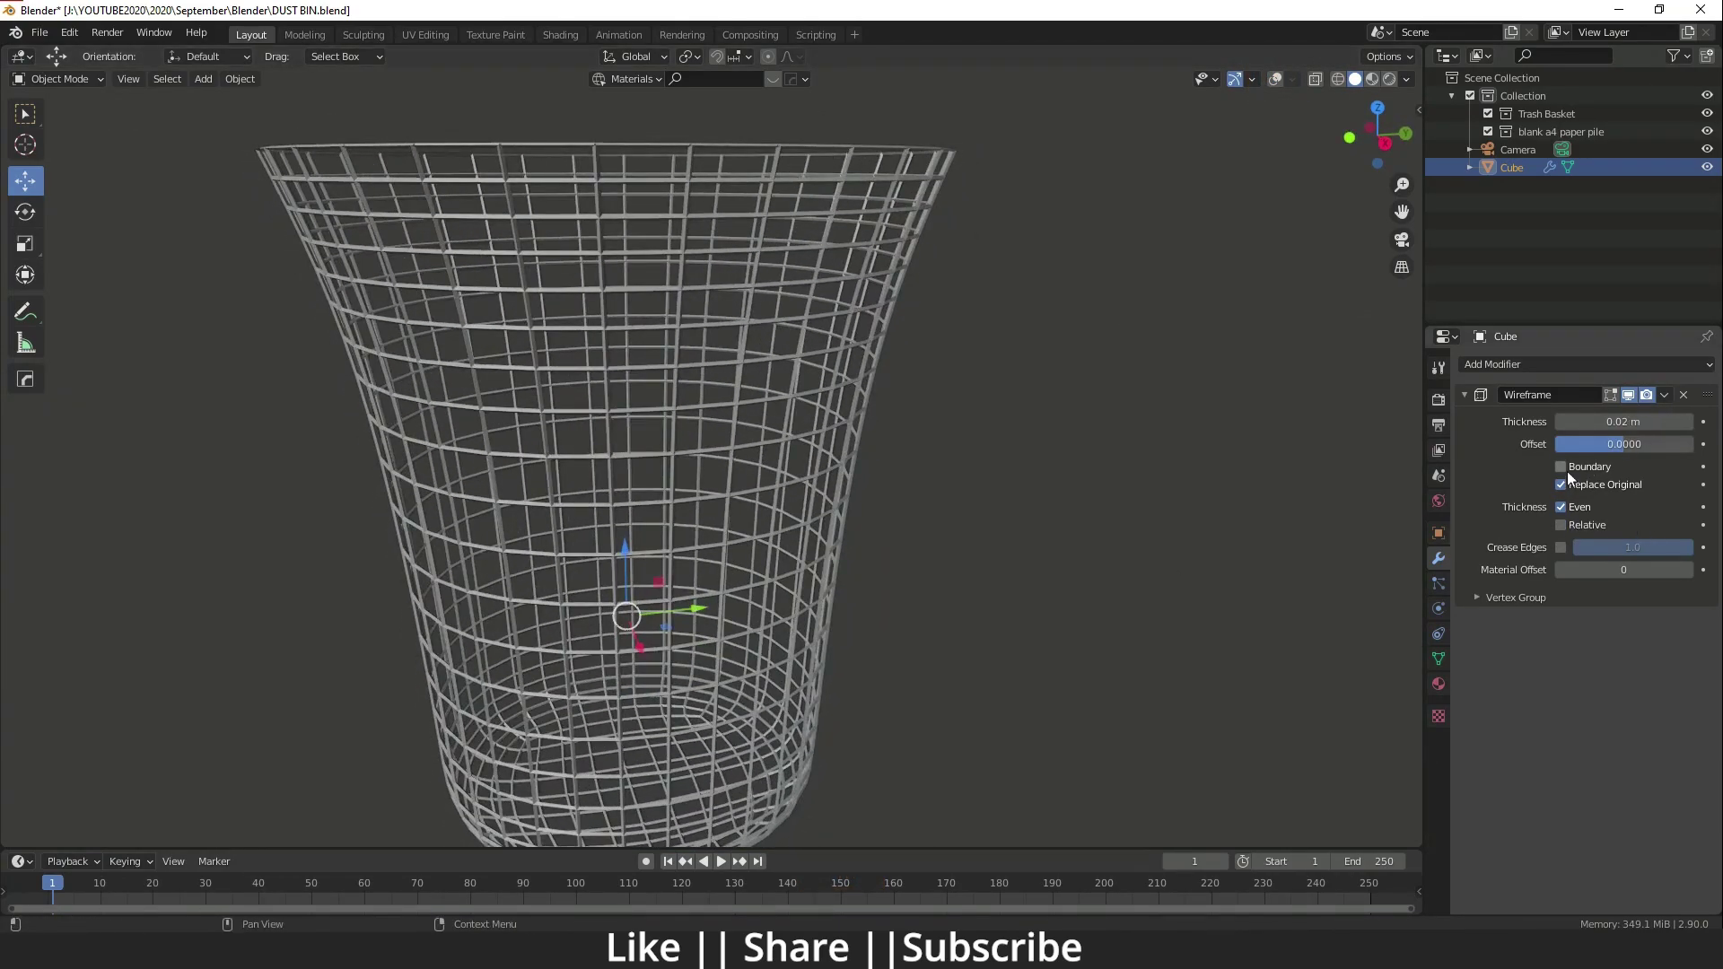
{"action": "scroll", "coordinate": [902, 350], "scroll_direction": "up", "scroll_amount": 2}
{"action": "middle_click_drag", "start_coordinate": [885, 330], "coordinate": [906, 420]}
{"action": "middle_click_drag", "start_coordinate": [1048, 323], "coordinate": [923, 299]}
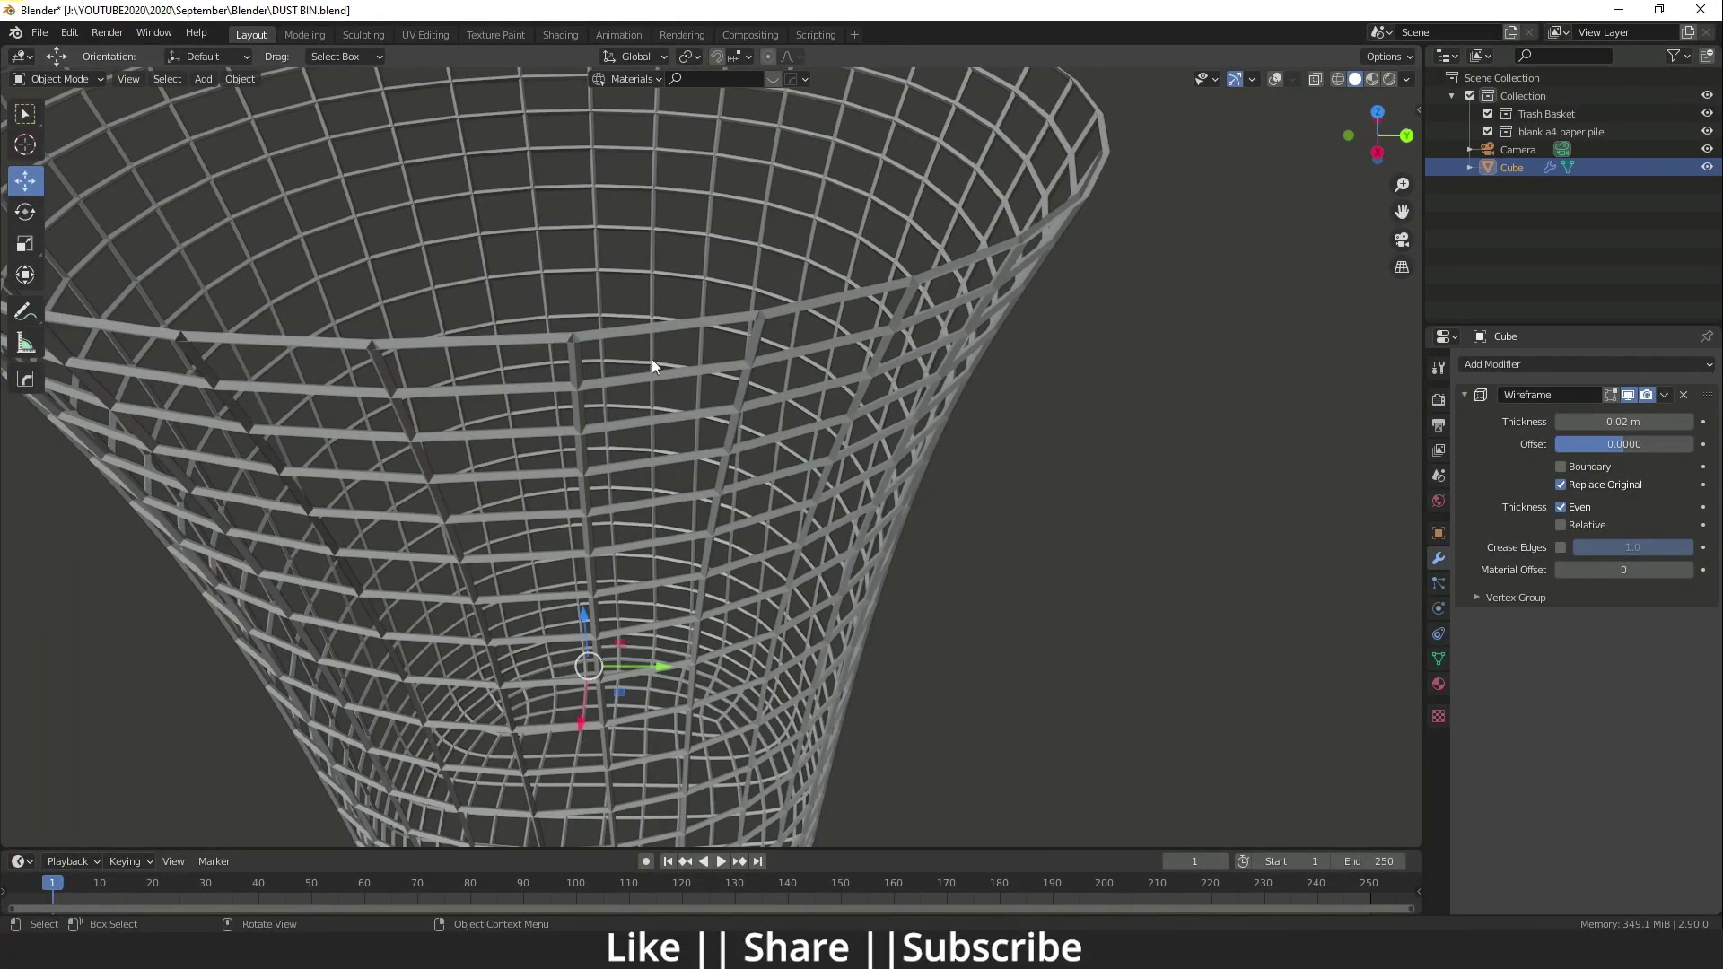
{"action": "middle_click_drag", "start_coordinate": [651, 359], "coordinate": [682, 339]}
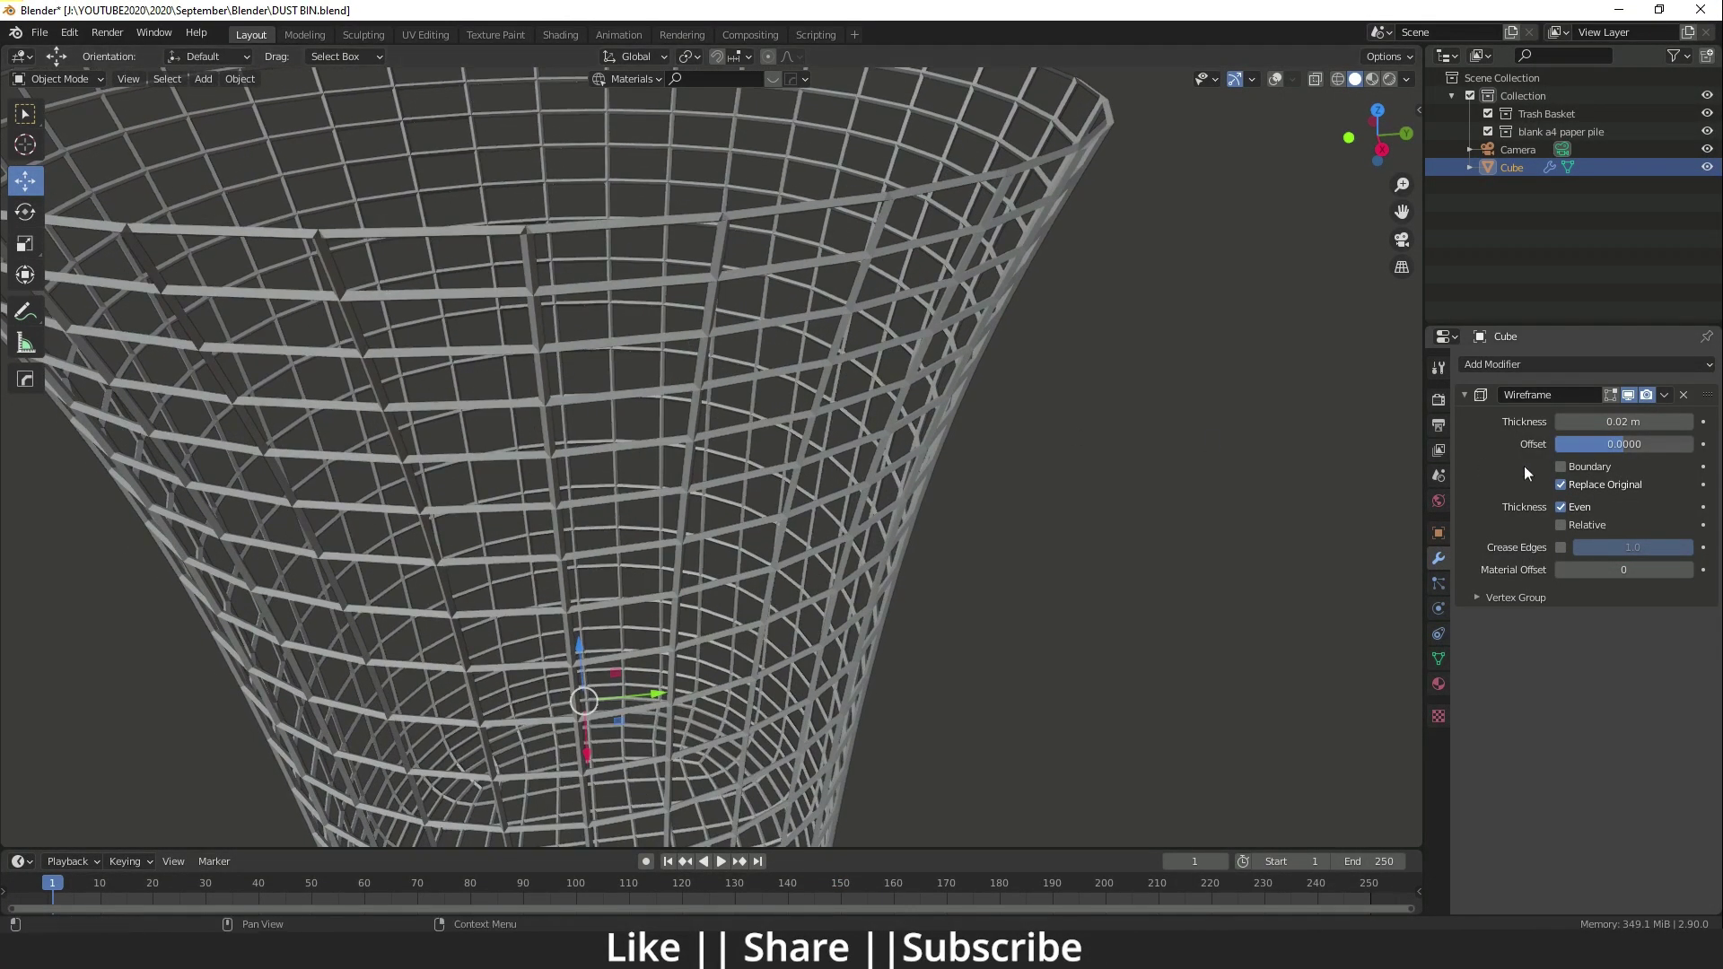
{"action": "left_click", "coordinate": [1561, 467]}
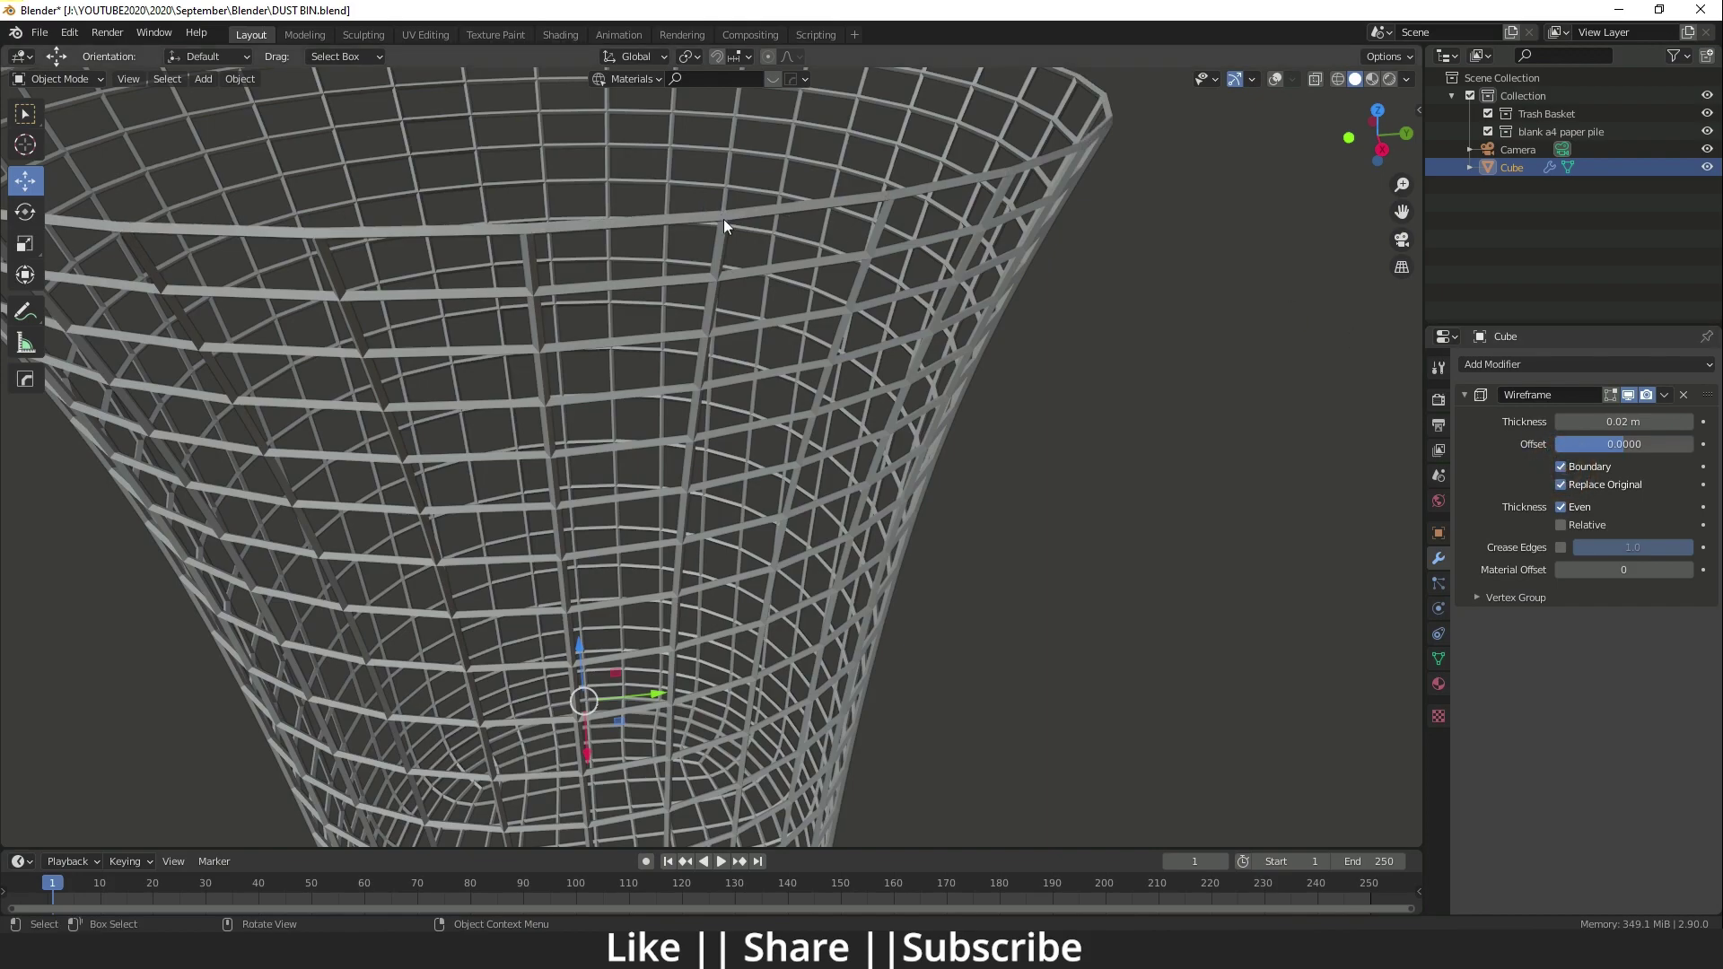
{"action": "middle_click_drag", "start_coordinate": [723, 219], "coordinate": [924, 406]}
{"action": "scroll", "coordinate": [919, 432], "scroll_direction": "down", "scroll_amount": 4}
{"action": "middle_click_drag", "start_coordinate": [926, 406], "coordinate": [930, 479], "text": "shift"}
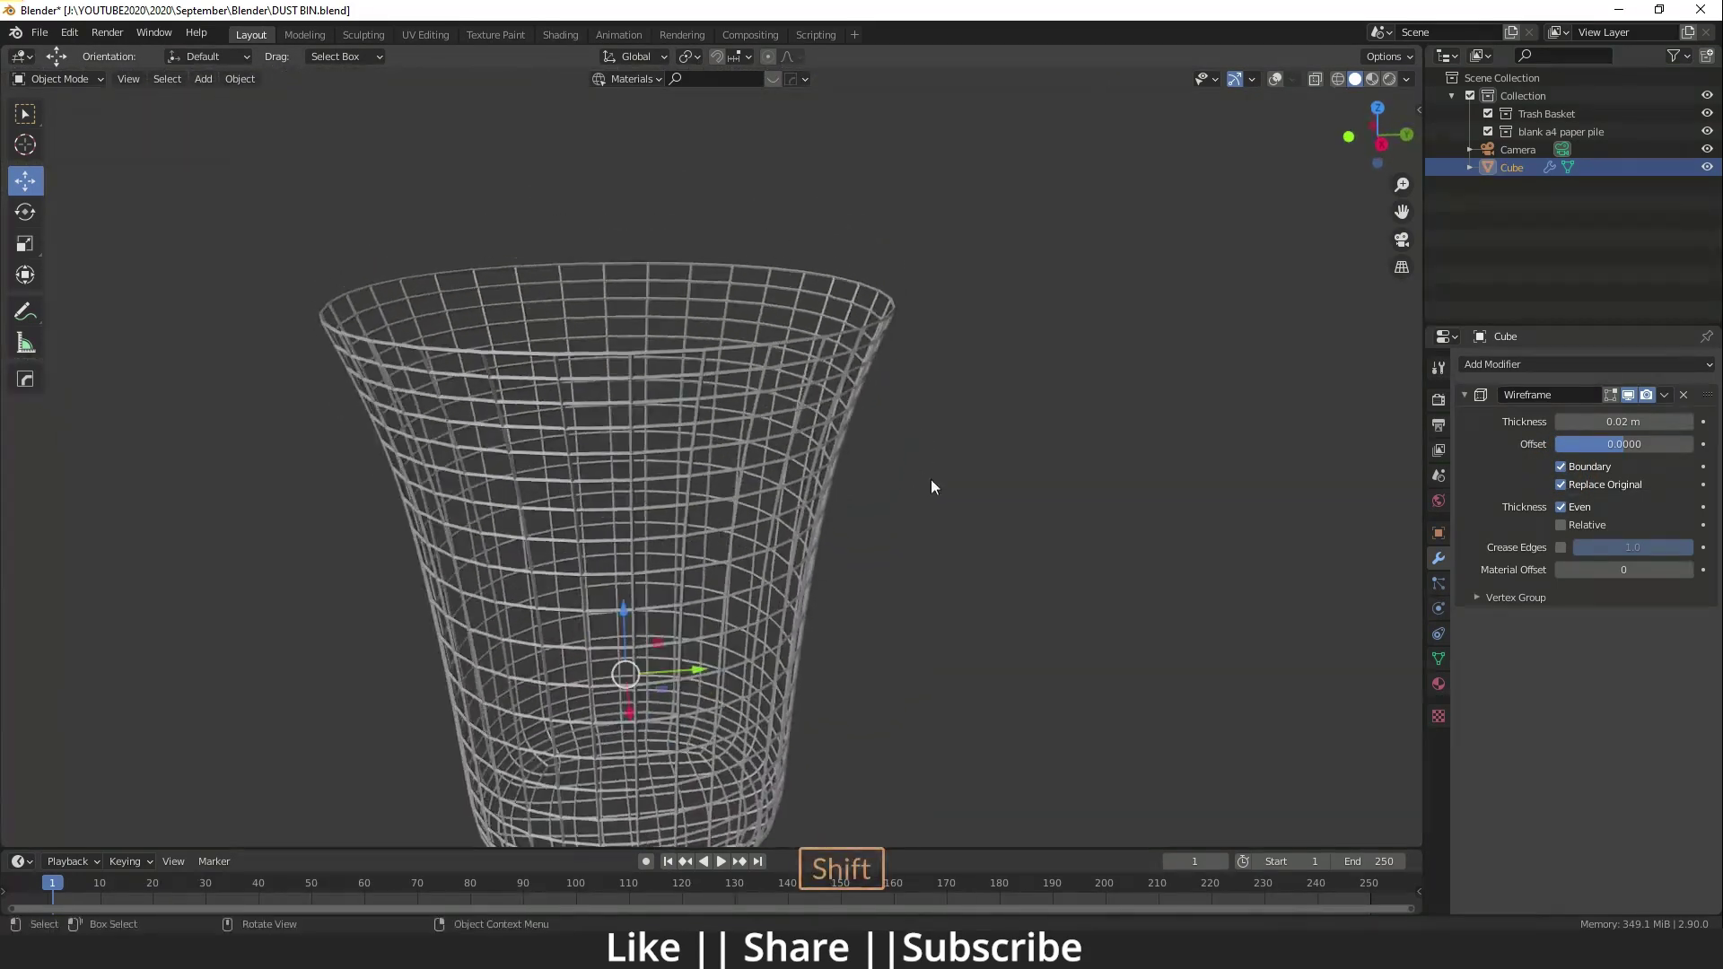
{"action": "middle_click_drag", "start_coordinate": [954, 545], "coordinate": [961, 472], "text": "shift"}
{"action": "middle_click_drag", "start_coordinate": [1029, 582], "coordinate": [1042, 558], "text": "shift"}
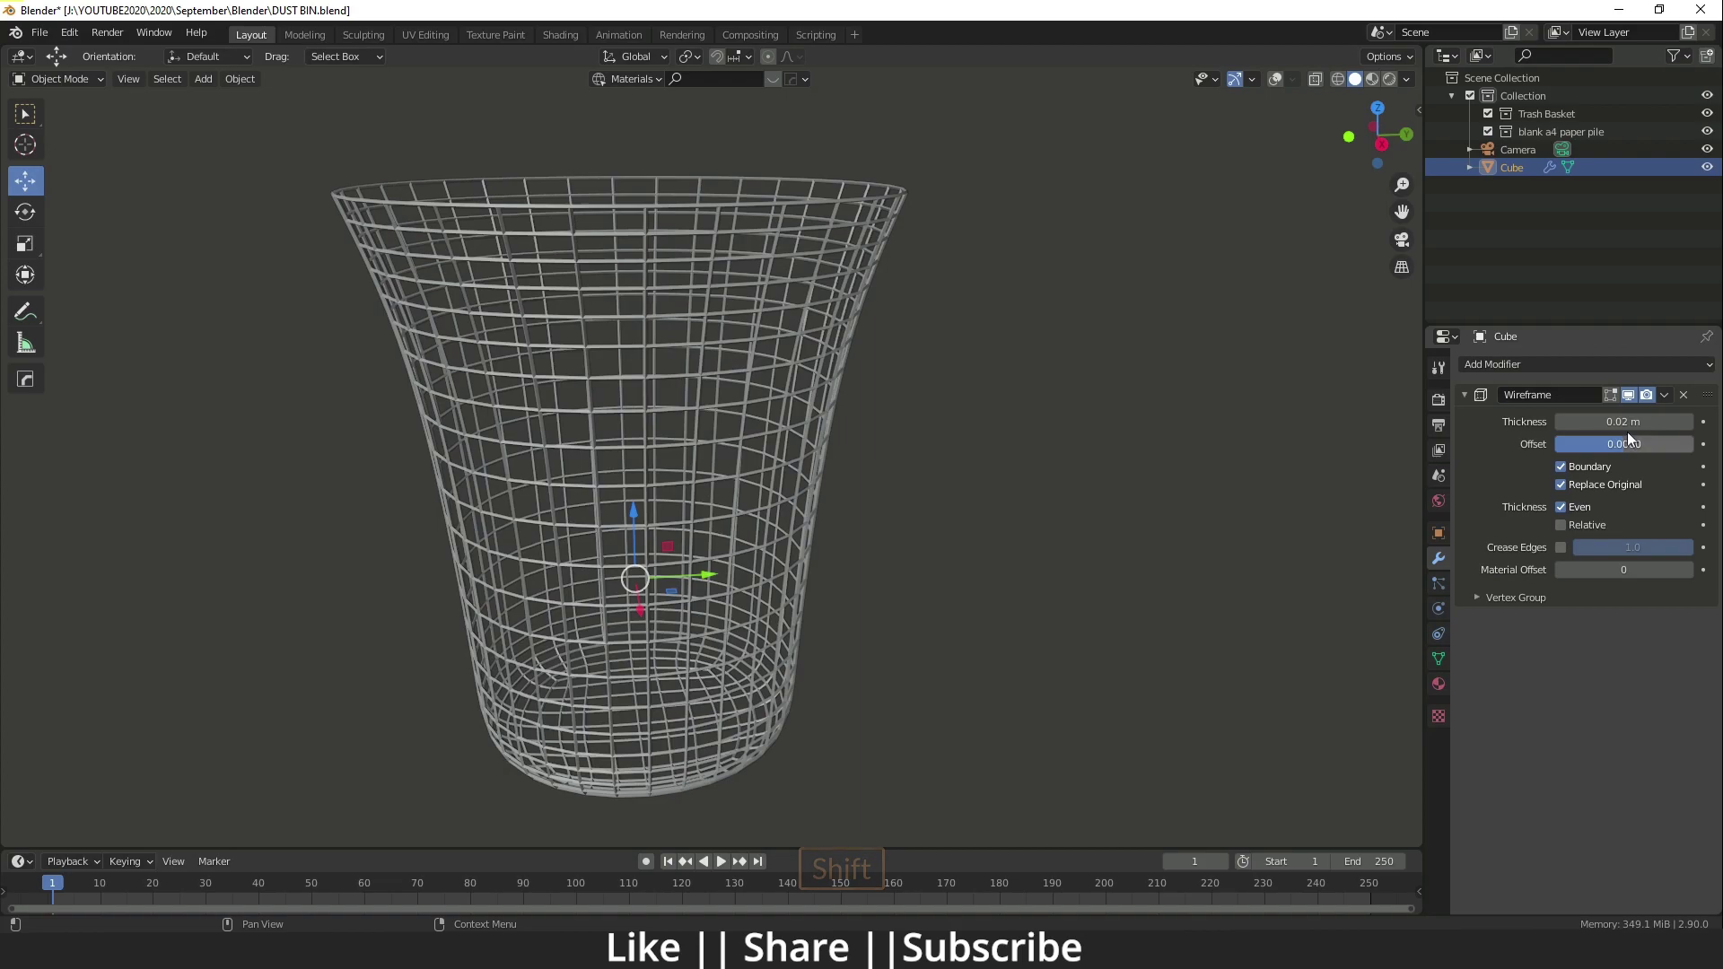
Increase the bin's Wireframe modifier thickness to 0.056 m.
{"action": "left_click_drag", "start_coordinate": [1606, 421], "coordinate": [1611, 420]}
{"action": "middle_click_drag", "start_coordinate": [1032, 519], "coordinate": [935, 528]}
{"action": "middle_click_drag", "start_coordinate": [951, 527], "coordinate": [884, 540], "text": "shift"}
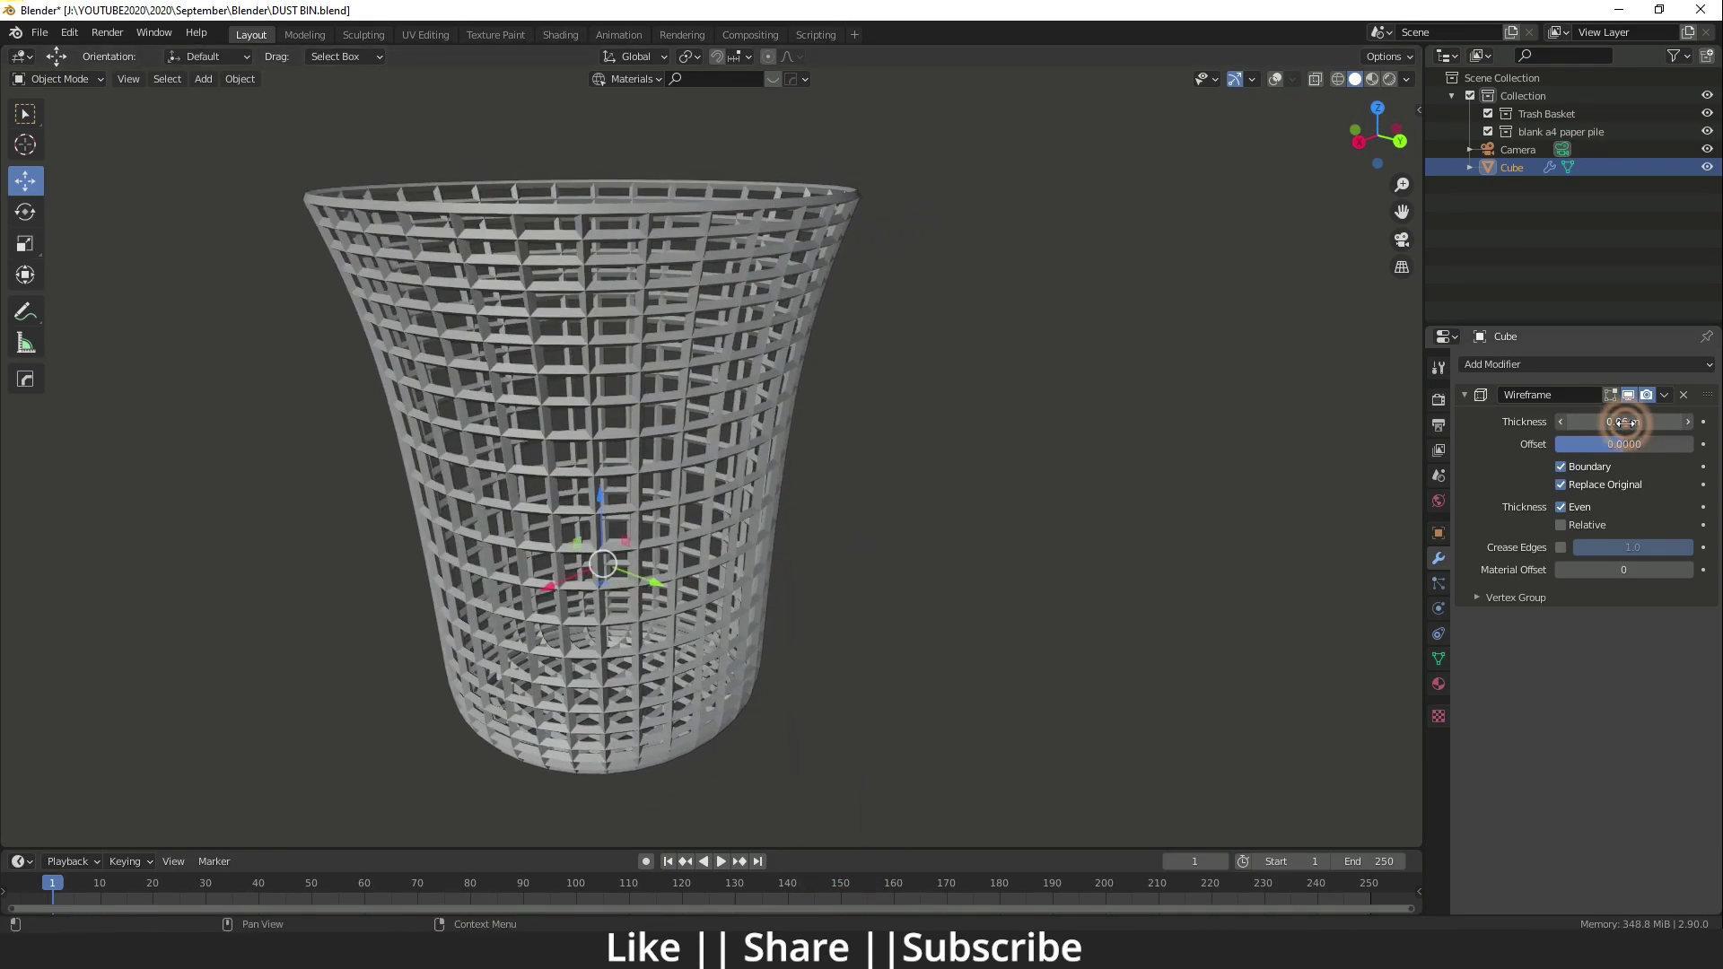
{"action": "scroll", "coordinate": [845, 529], "scroll_direction": "down", "scroll_amount": 3}
{"action": "middle_click_drag", "start_coordinate": [844, 533], "coordinate": [826, 538], "text": "shift"}
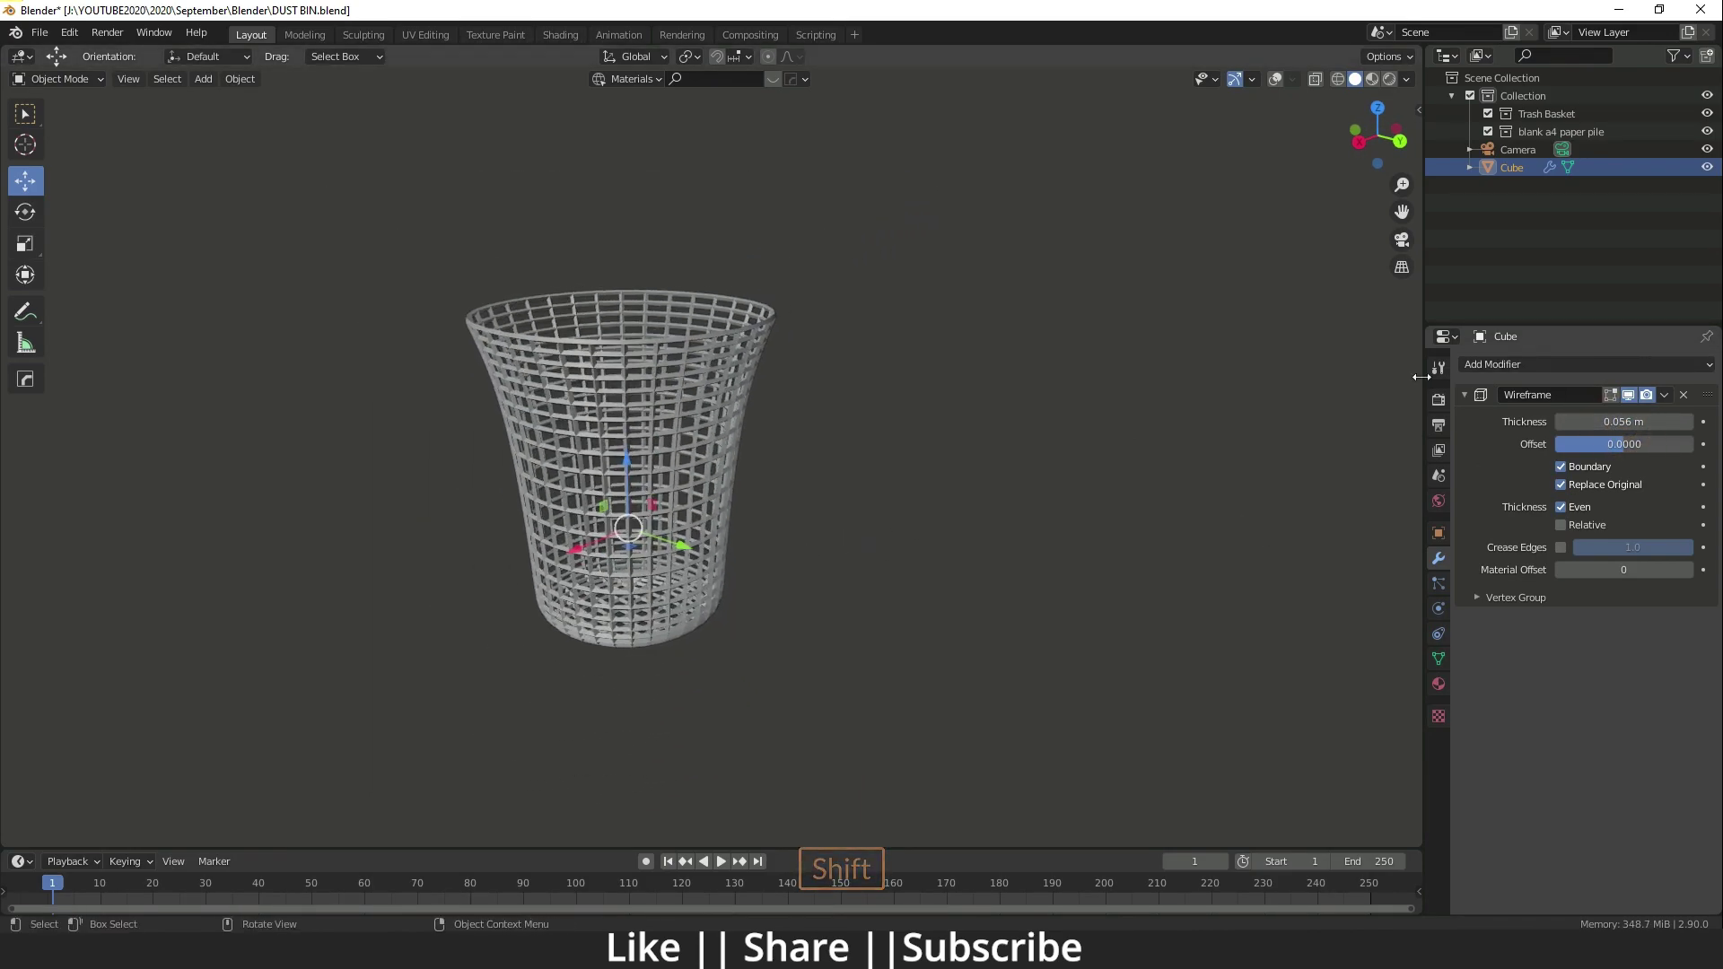
Add a Subdivision Surface modifier after the bin's Wireframe modifier and set its viewport level to 3.
{"action": "left_click", "coordinate": [1570, 364]}
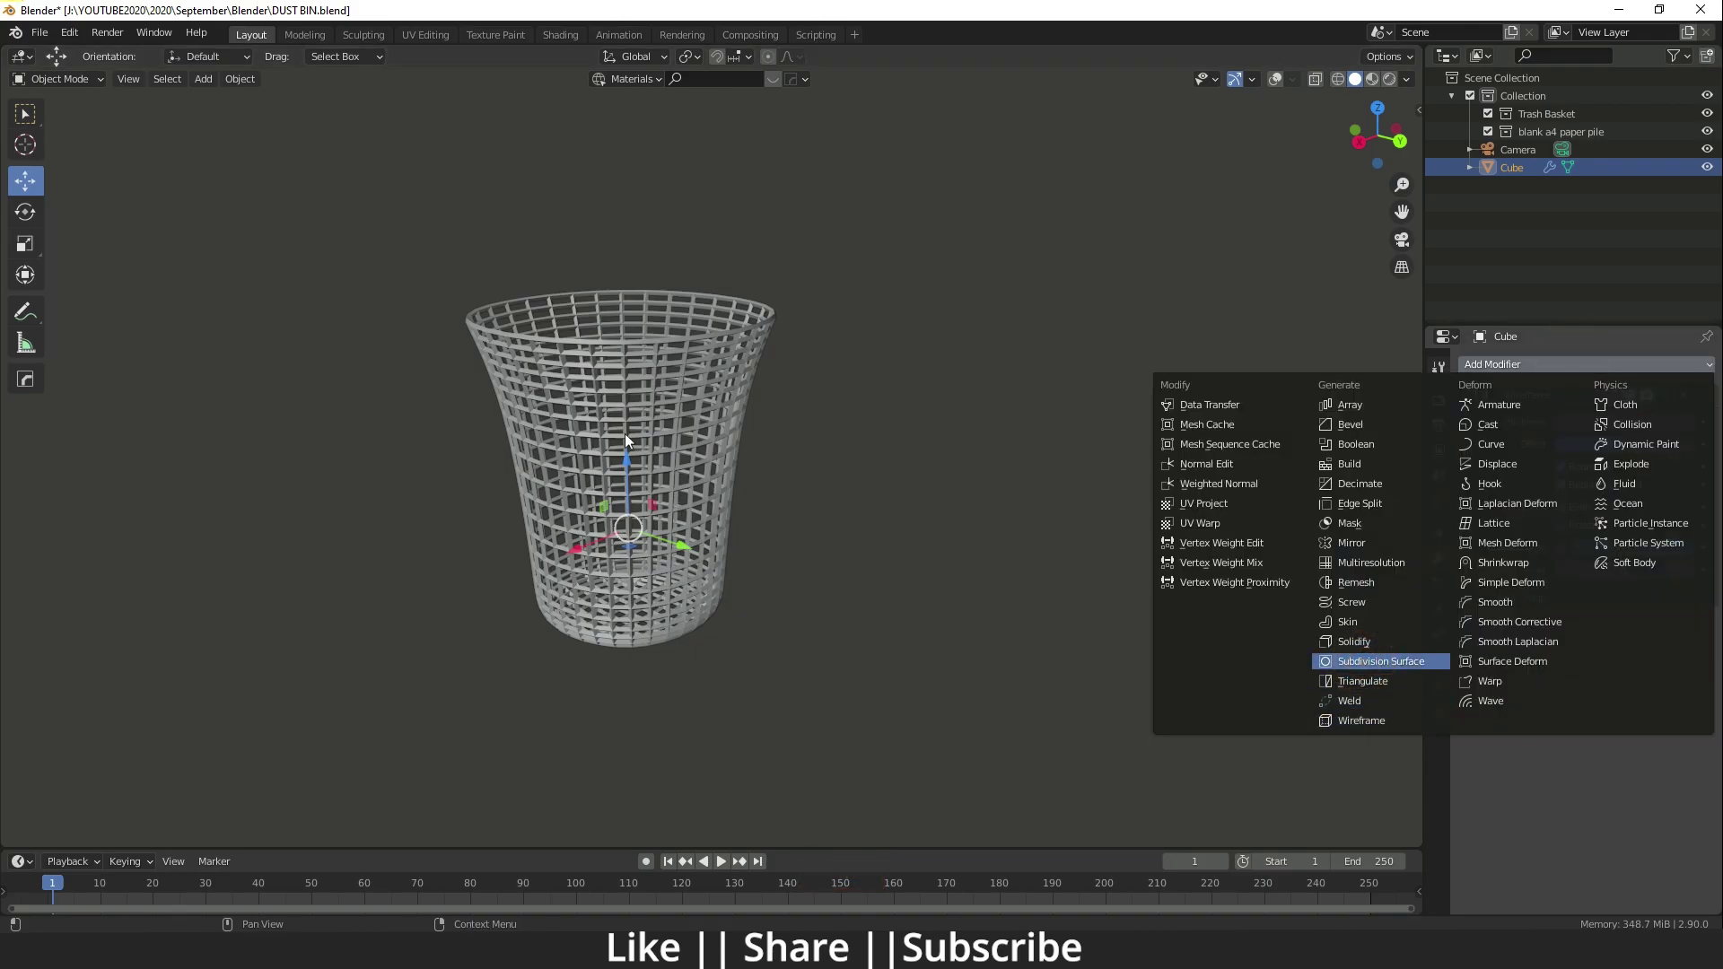
{"action": "scroll", "coordinate": [644, 480], "scroll_direction": "up", "scroll_amount": 4}
{"action": "middle_click_drag", "start_coordinate": [731, 515], "coordinate": [790, 522], "text": "shift"}
{"action": "middle_click_drag", "start_coordinate": [790, 522], "coordinate": [799, 477], "text": "shift"}
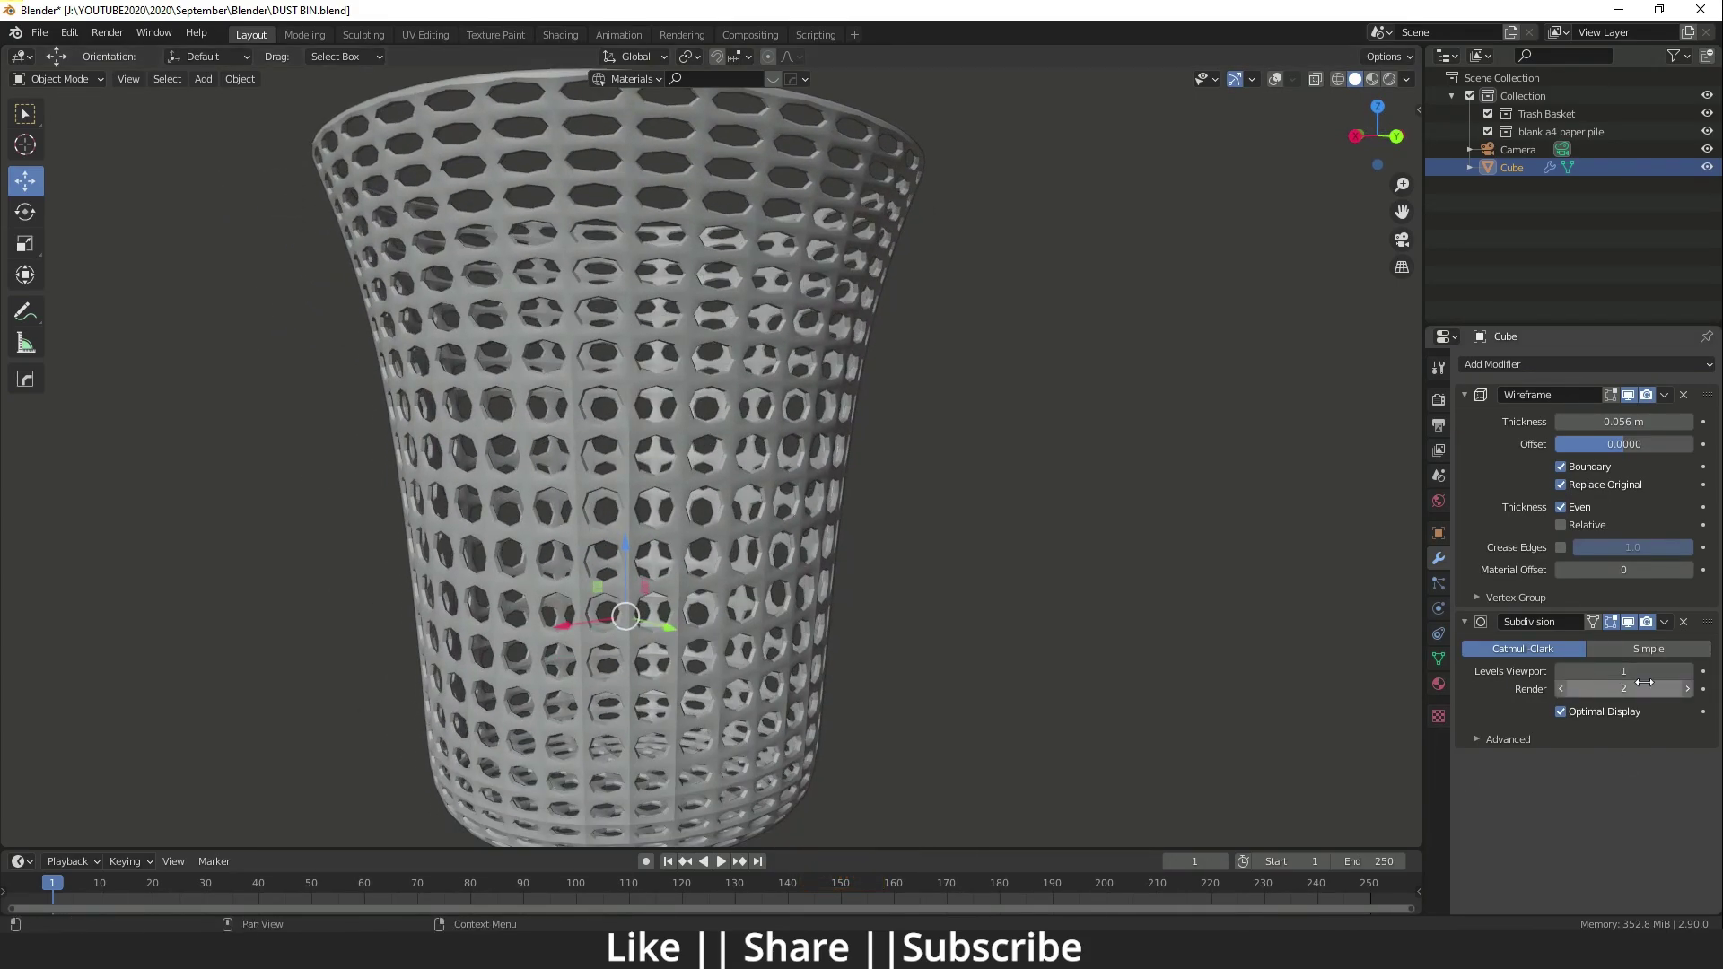
{"action": "left_click", "coordinate": [1688, 672]}
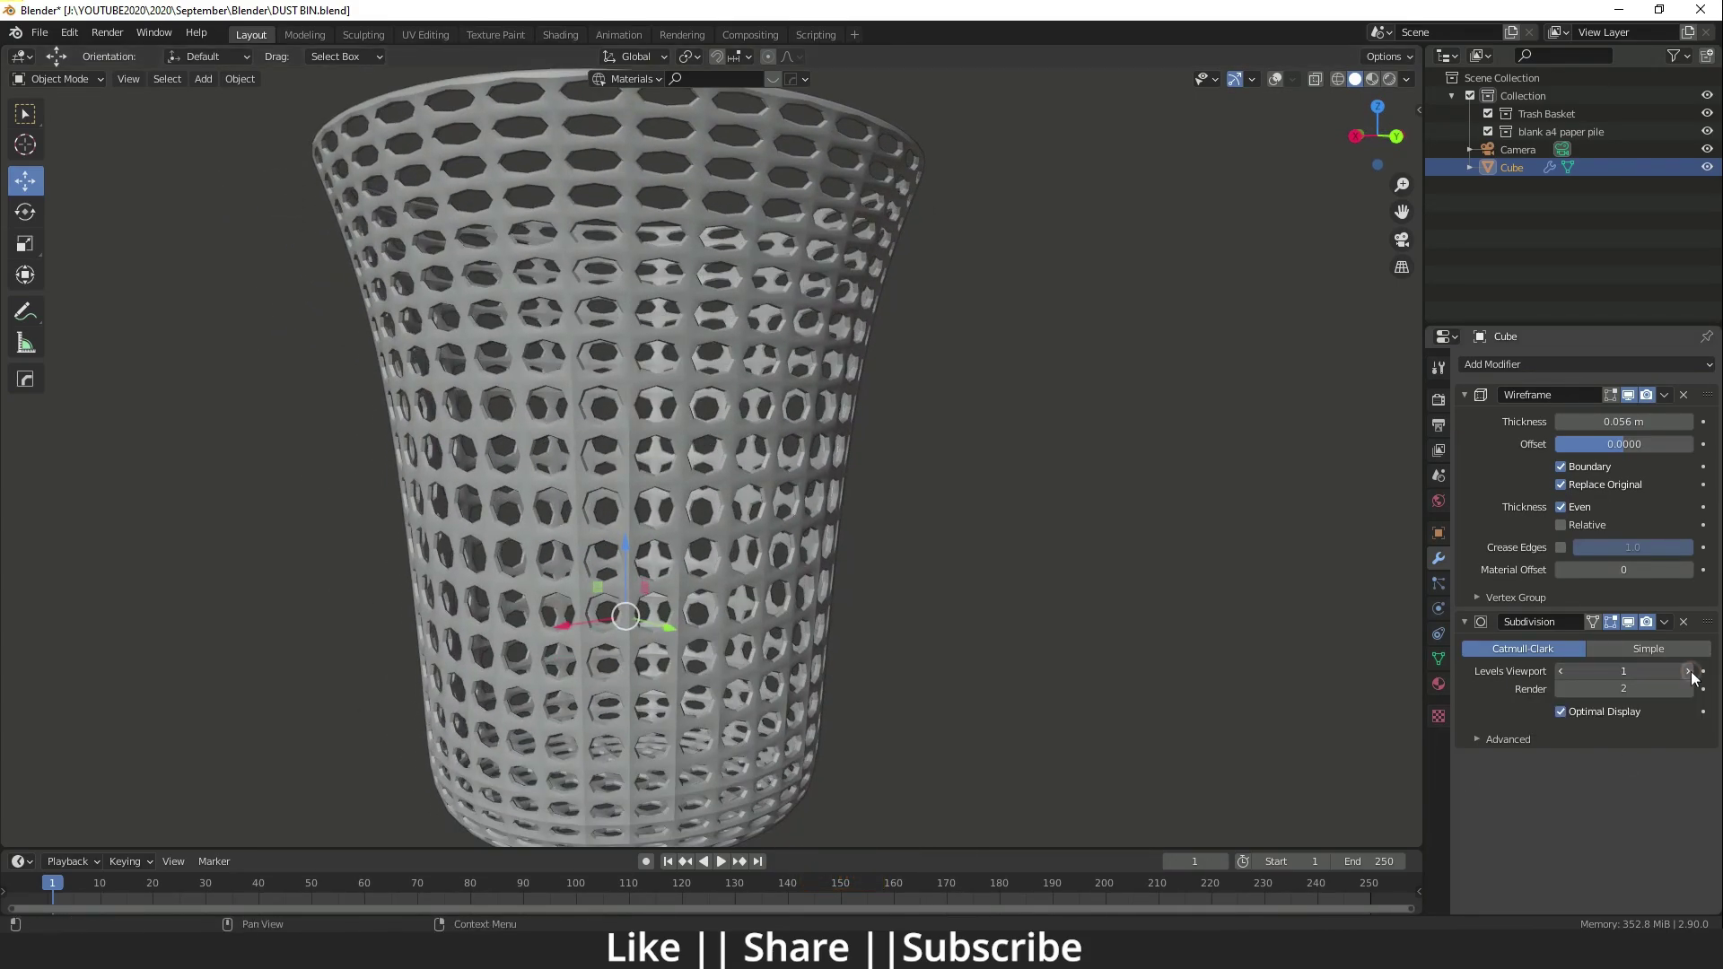
{"action": "left_click", "coordinate": [1689, 672]}
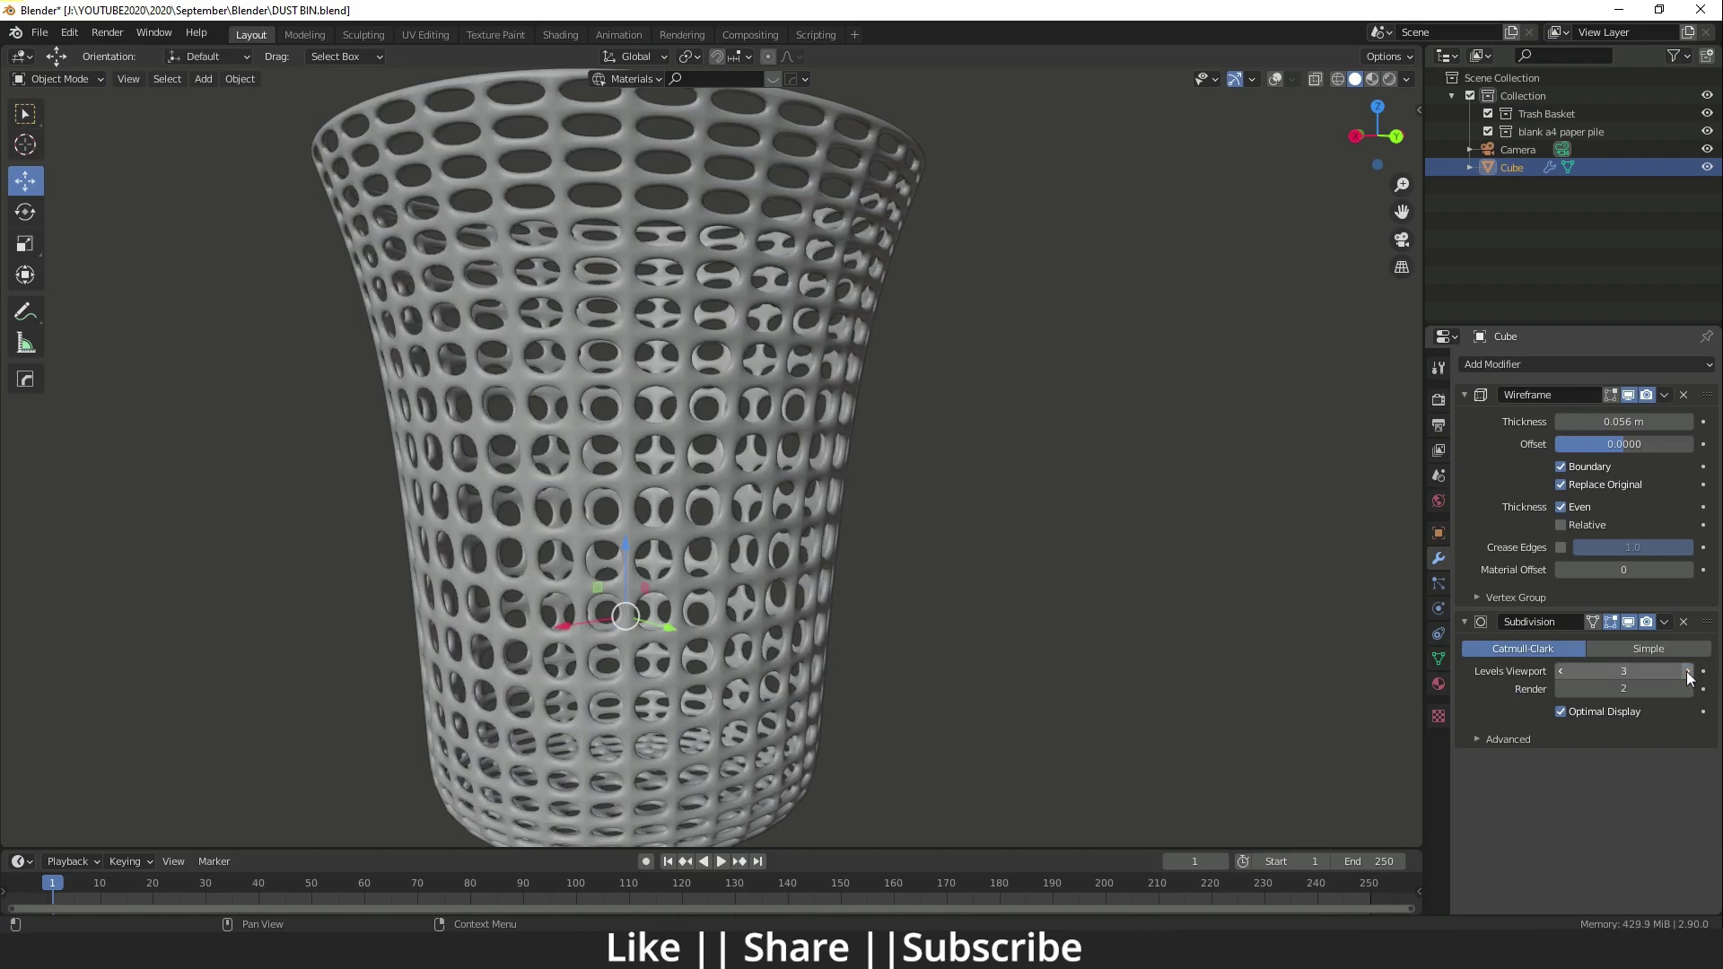
Apply smooth shading to the perforated bin.
{"action": "middle_click_drag", "start_coordinate": [538, 386], "coordinate": [676, 408]}
{"action": "scroll", "coordinate": [683, 384], "scroll_direction": "up", "scroll_amount": 1}
{"action": "scroll", "coordinate": [755, 358], "scroll_direction": "up", "scroll_amount": 4}
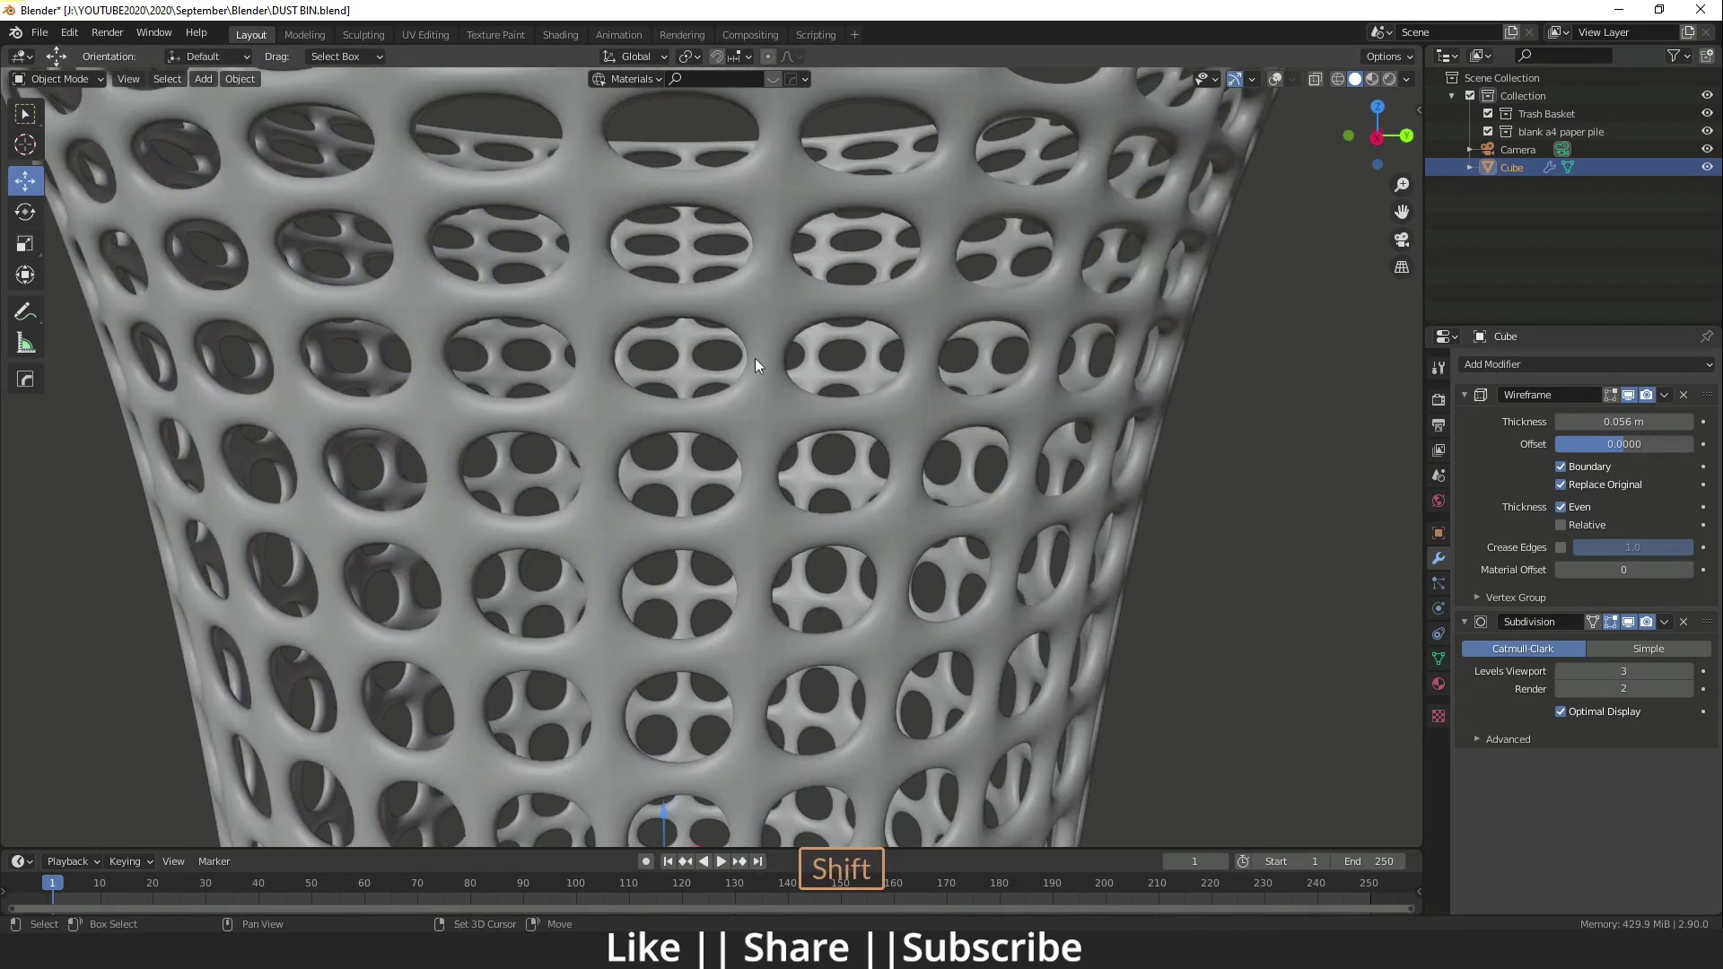
{"action": "middle_click_drag", "start_coordinate": [756, 358], "coordinate": [752, 339], "text": "shift"}
{"action": "right_click", "coordinate": [739, 341]}
{"action": "left_click", "coordinate": [693, 341]}
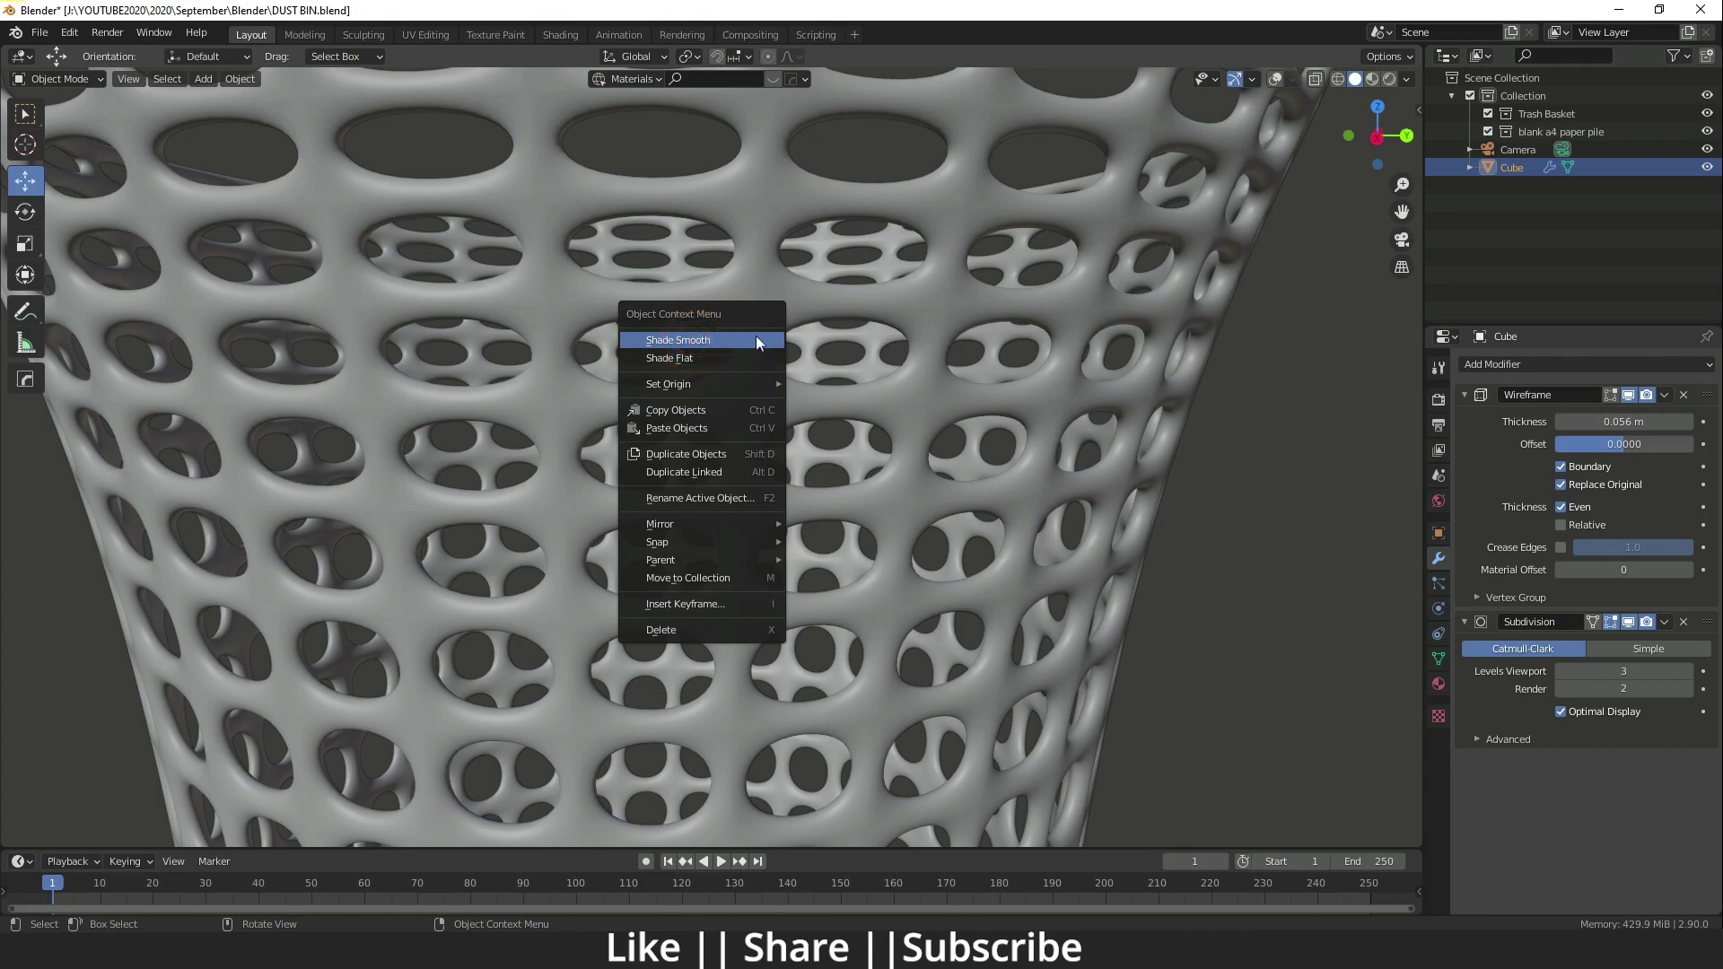
Collapse the bin's Wireframe and Subdivision modifier settings and turn the viewport overlays back on.
{"action": "scroll", "coordinate": [628, 271], "scroll_direction": "down", "scroll_amount": 6}
{"action": "middle_click_drag", "start_coordinate": [629, 271], "coordinate": [643, 440]}
{"action": "middle_click_drag", "start_coordinate": [642, 440], "coordinate": [669, 296], "text": "shift"}
{"action": "middle_click_drag", "start_coordinate": [675, 439], "coordinate": [642, 575]}
{"action": "scroll", "coordinate": [637, 486], "scroll_direction": "down", "scroll_amount": 2}
{"action": "mouse_move", "coordinate": [637, 487]}
{"action": "middle_mouse_down", "text": "shift"}
{"action": "mouse_move", "coordinate": [619, 507]}
{"action": "mouse_move", "coordinate": [651, 508]}
{"action": "middle_mouse_up", "text": "shift"}
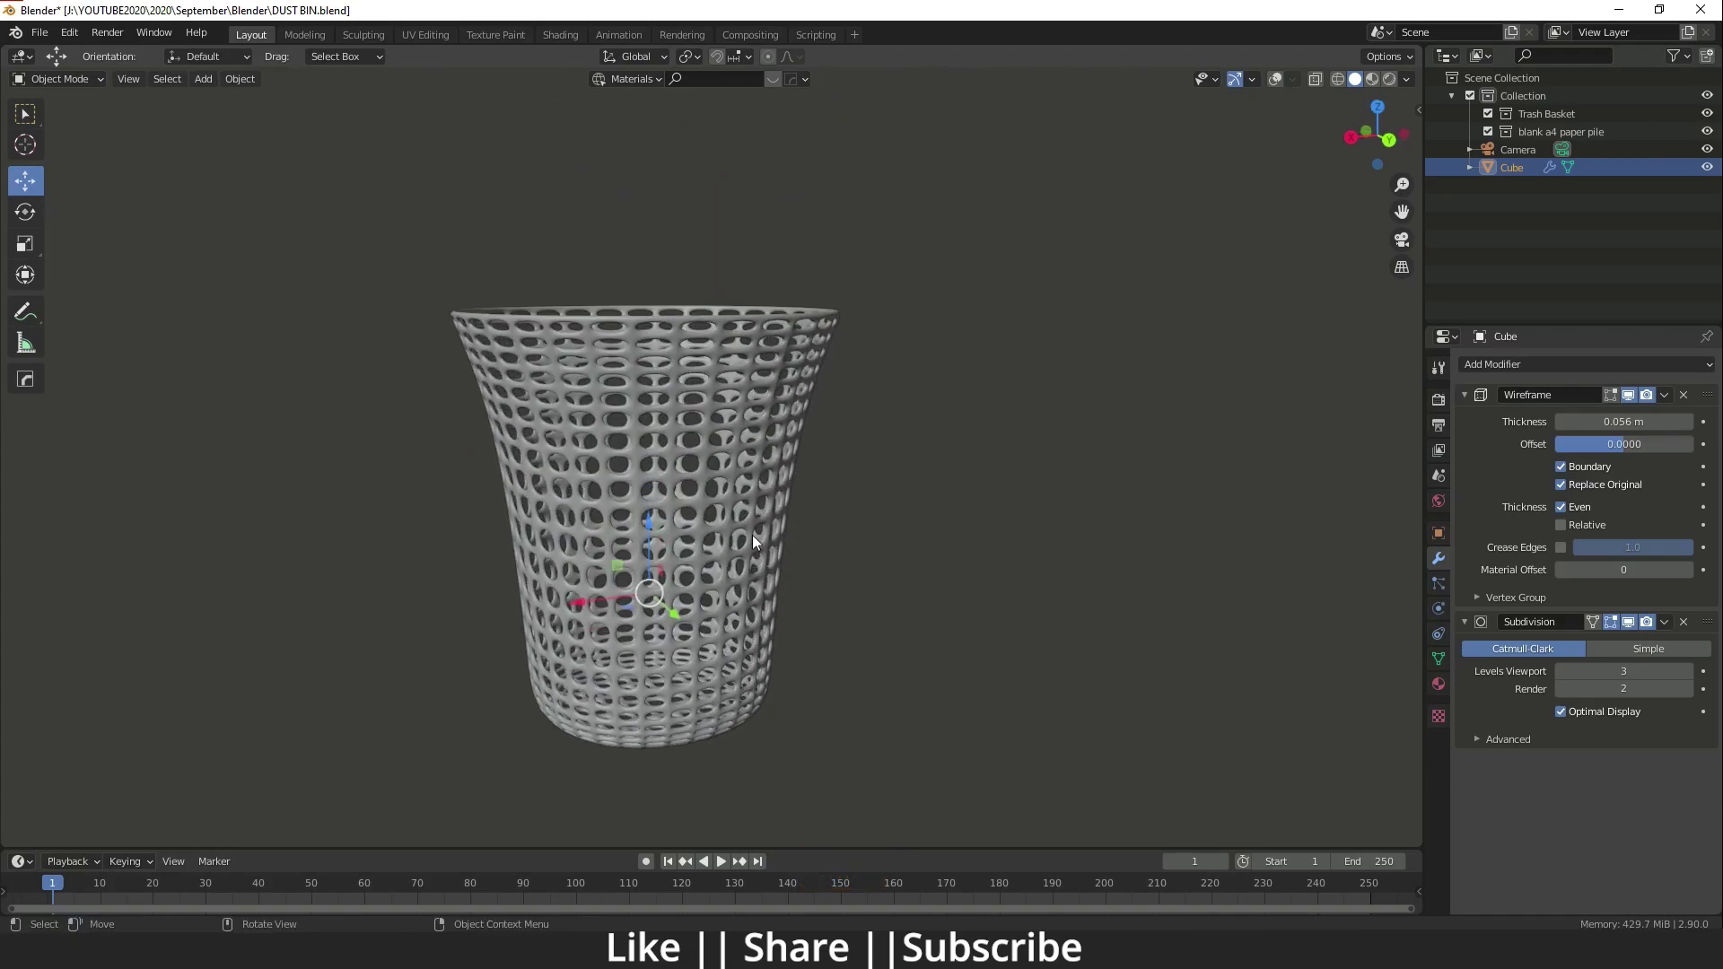
{"action": "left_click", "coordinate": [1464, 394]}
{"action": "left_click", "coordinate": [1464, 420]}
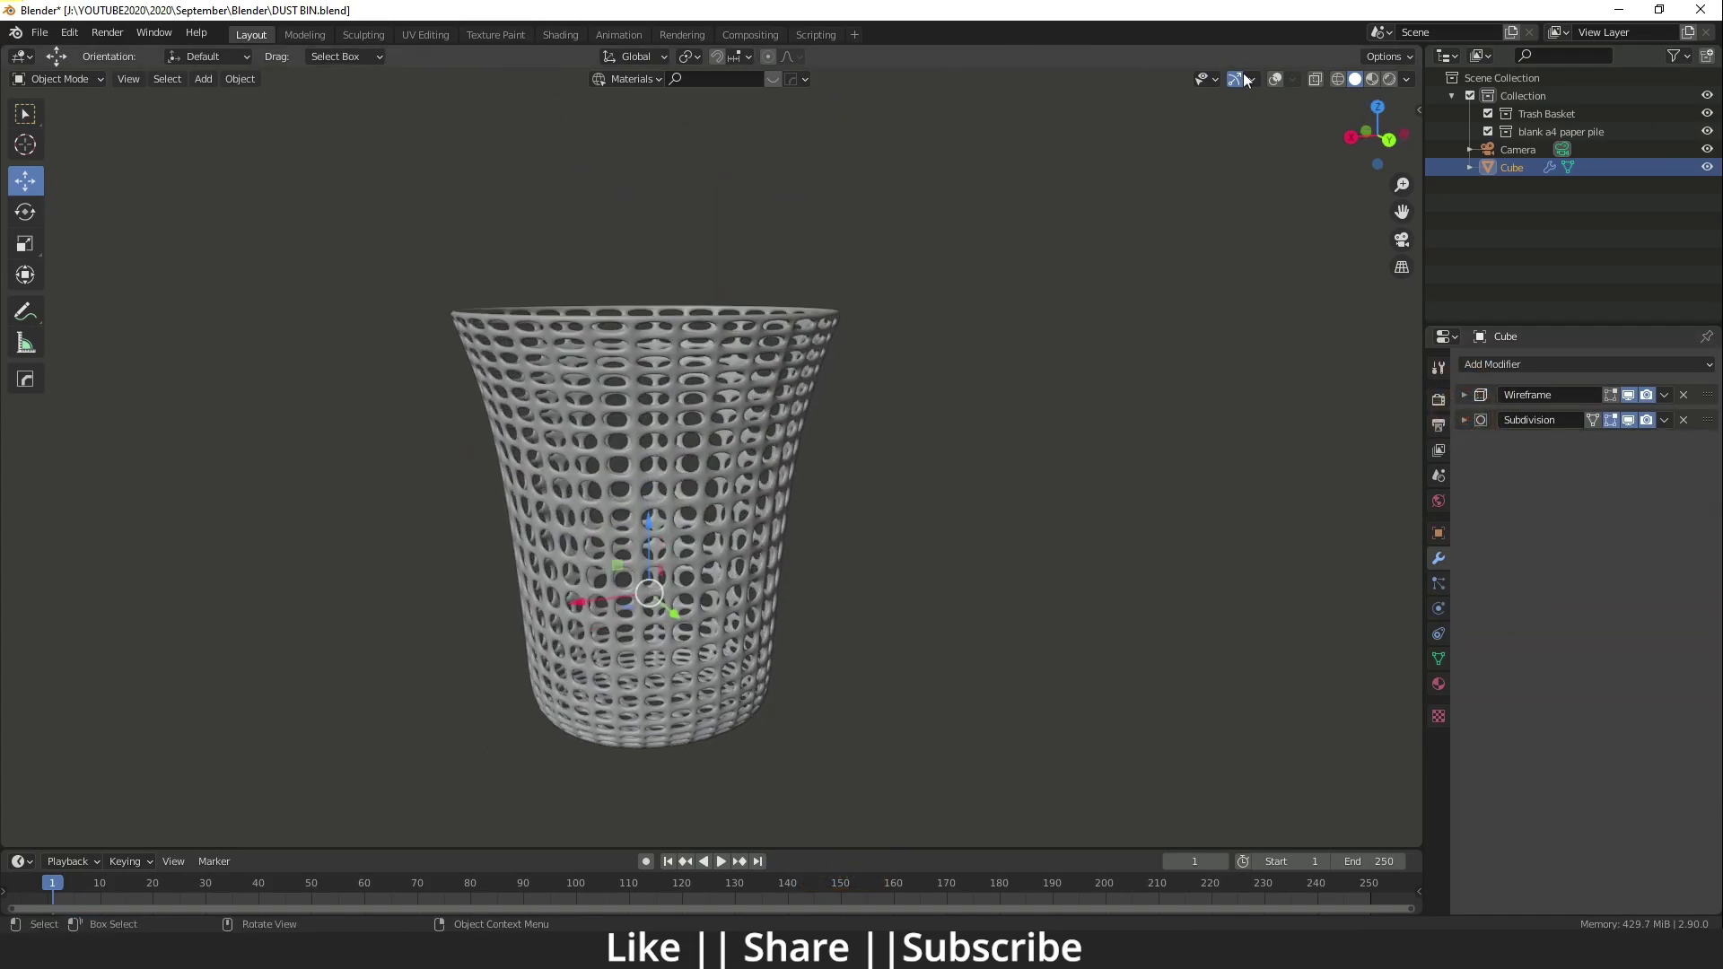
{"action": "left_click", "coordinate": [1274, 79]}
{"action": "mouse_move", "coordinate": [870, 422]}
{"action": "middle_mouse_down", "text": "shift"}
{"action": "mouse_move", "coordinate": [870, 346]}
{"action": "mouse_move", "coordinate": [872, 404]}
{"action": "middle_mouse_up", "text": "shift"}
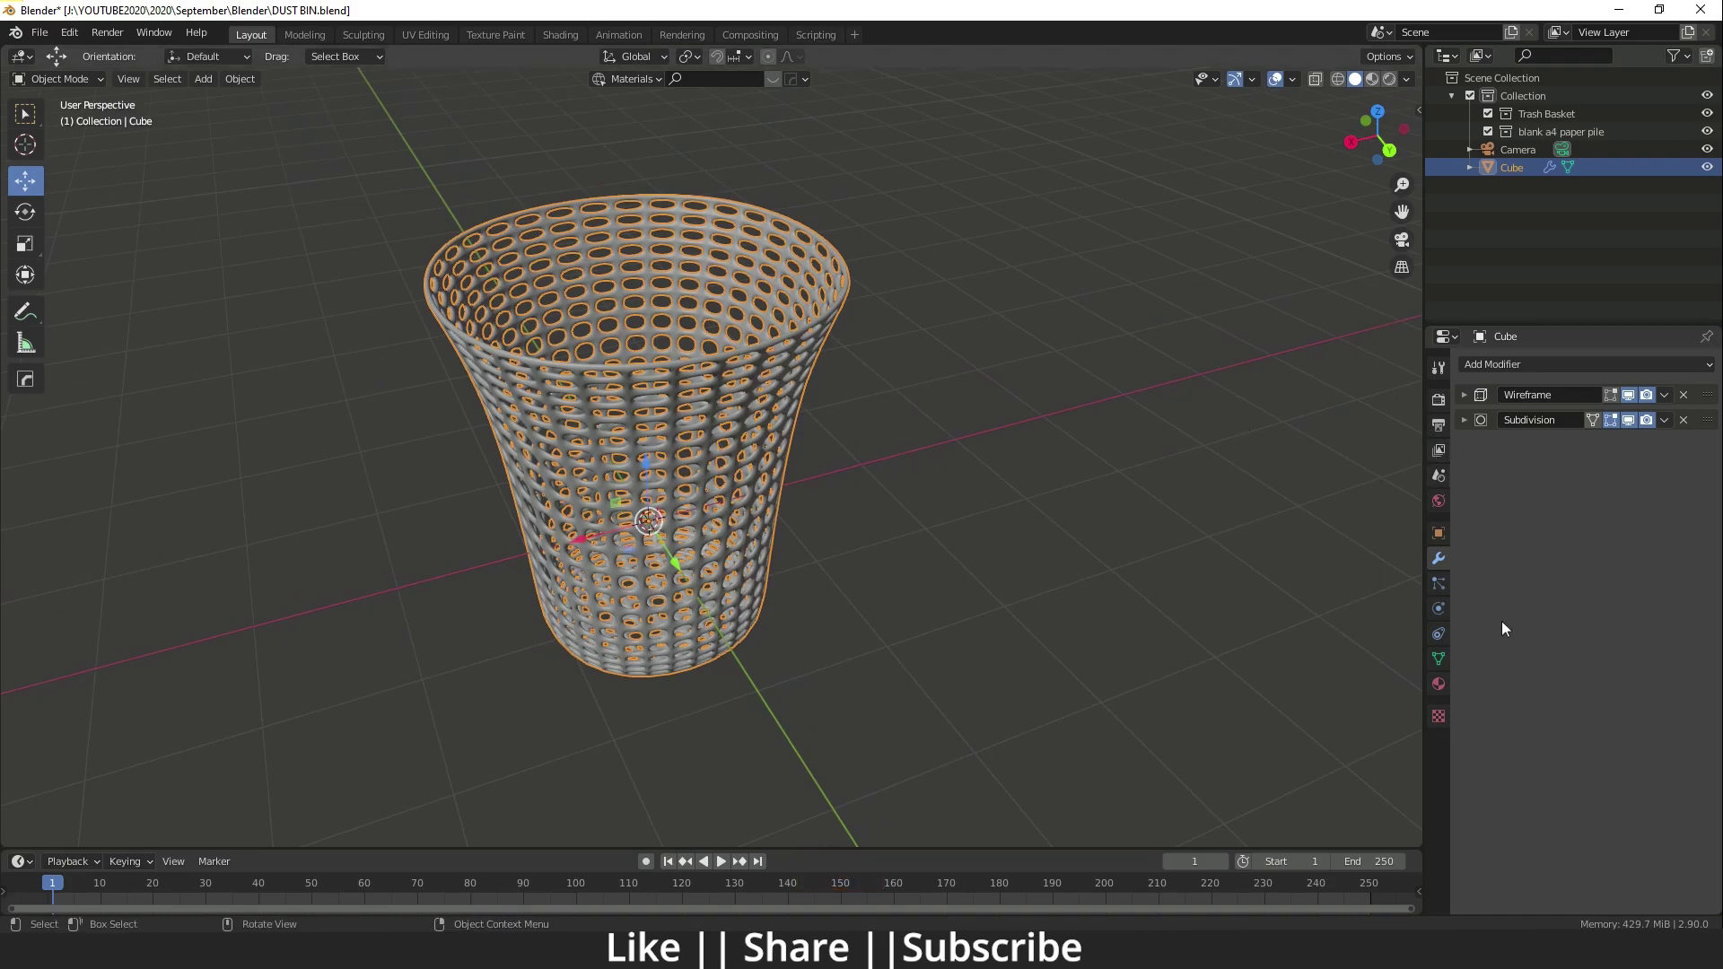
Assign the existing material named Material to the bin and show the viewport in Material Preview shading.
{"action": "left_click", "coordinate": [1438, 684]}
{"action": "left_click", "coordinate": [1469, 421]}
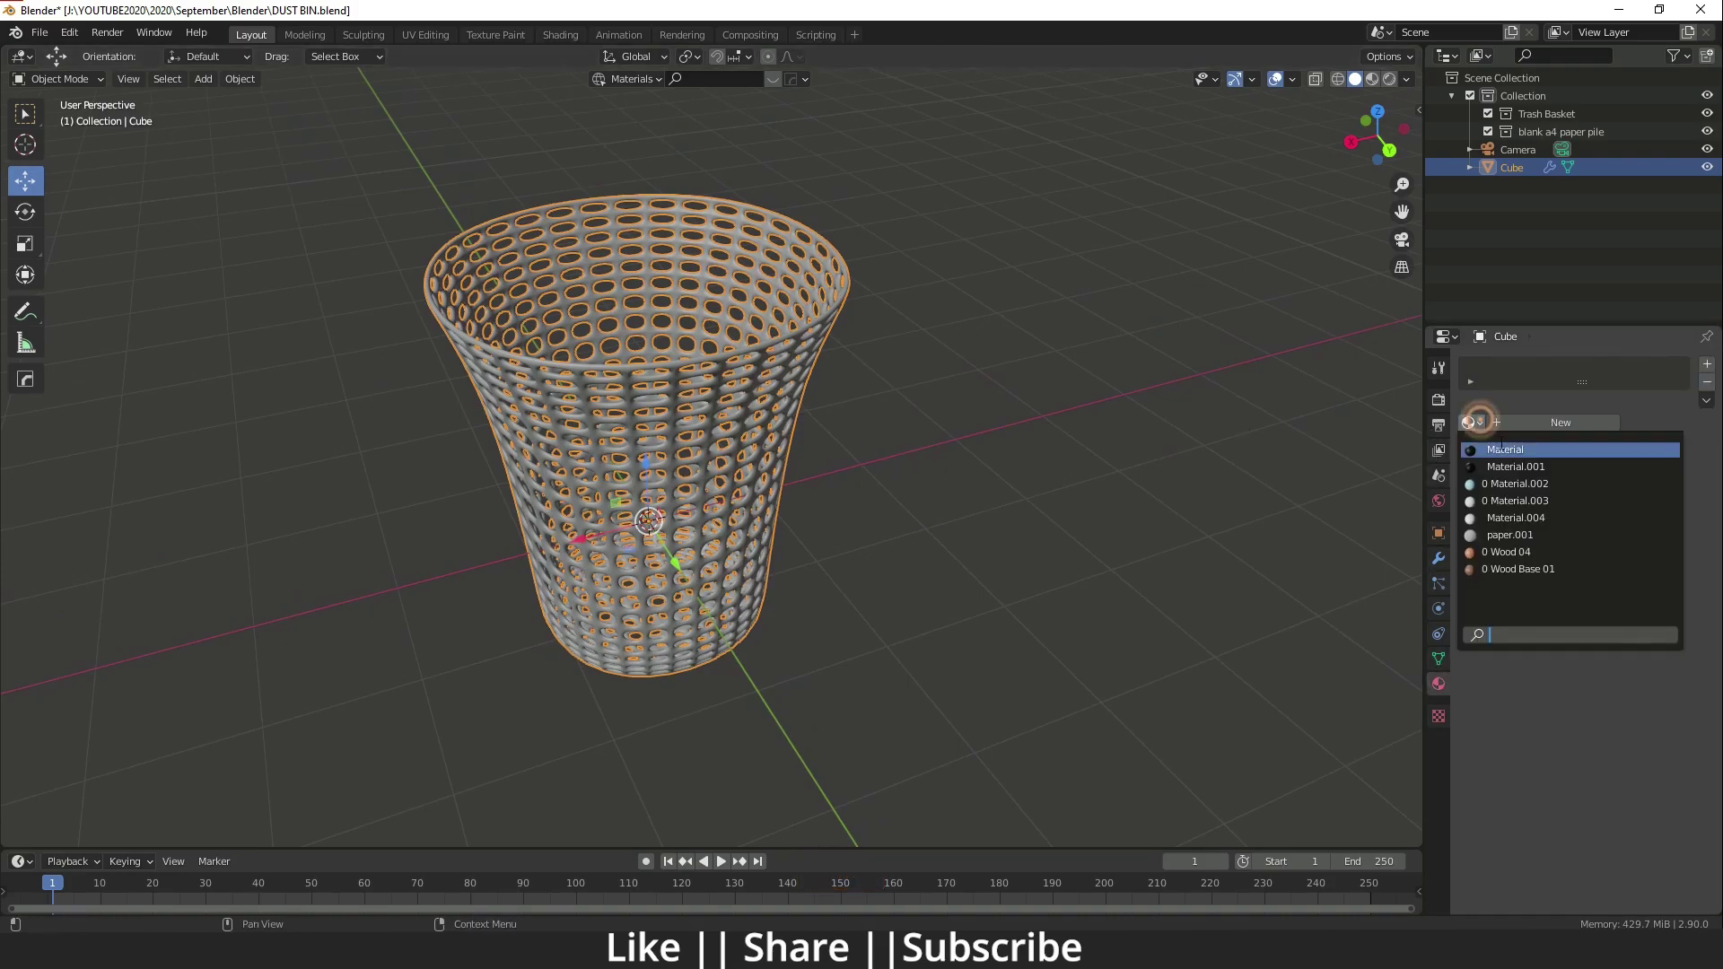
{"action": "left_click", "coordinate": [1505, 449]}
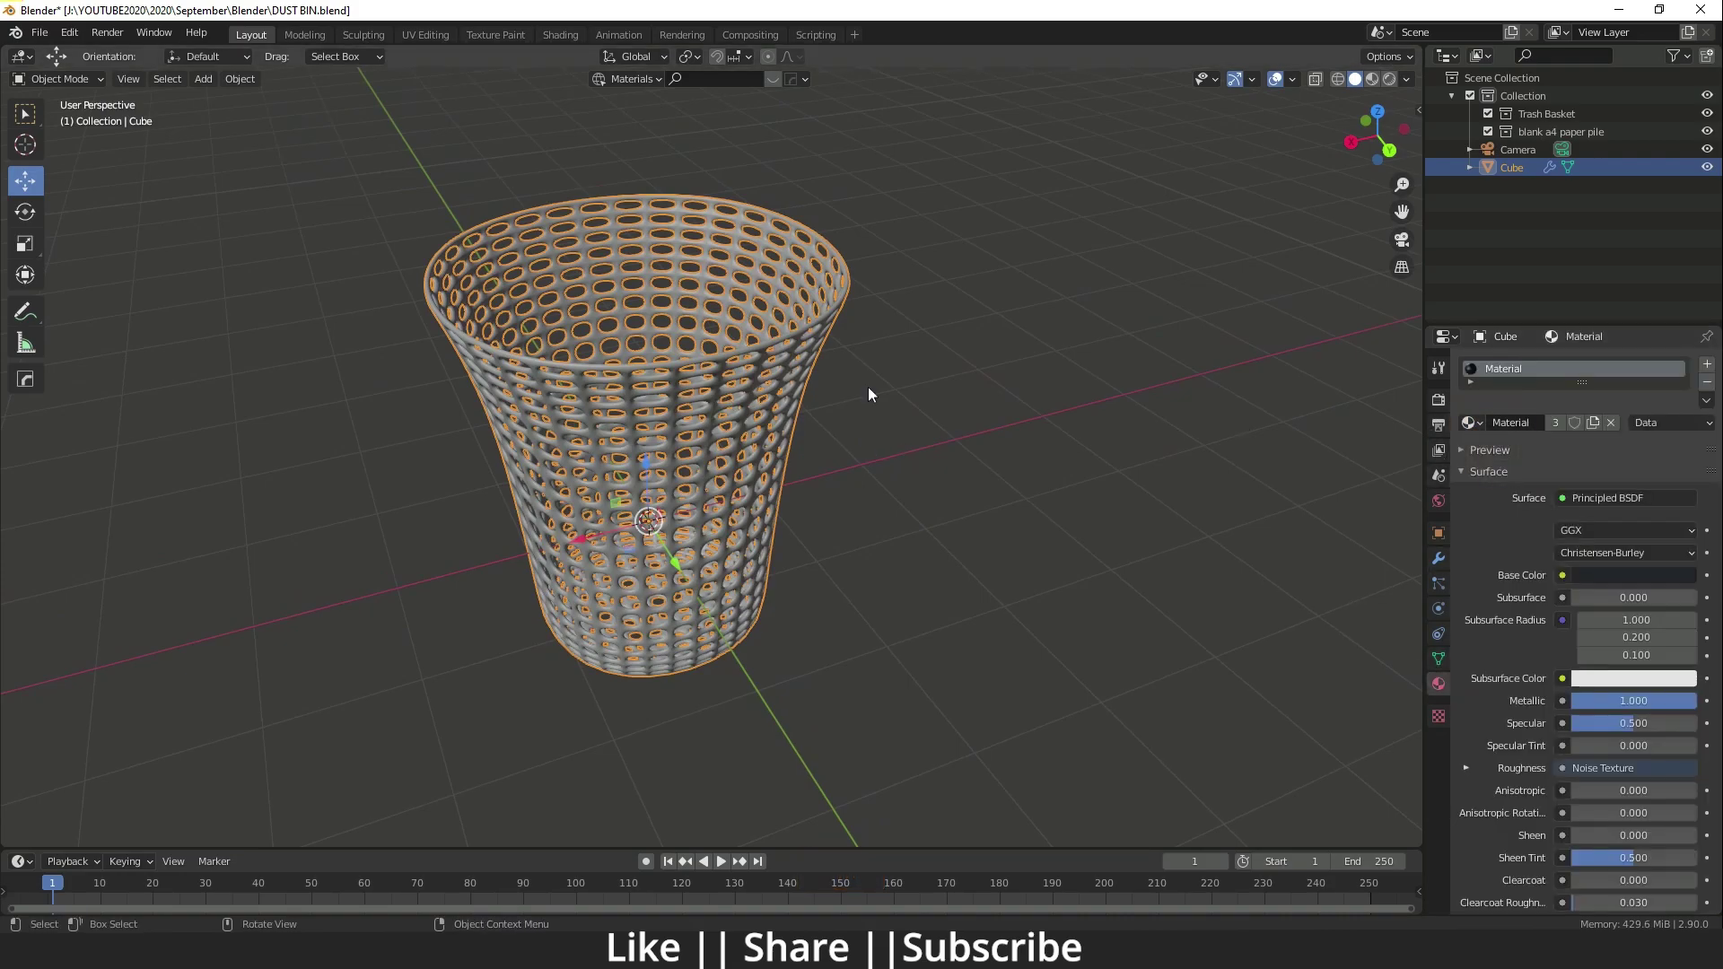
{"action": "left_click", "coordinate": [1370, 79]}
{"action": "scroll", "coordinate": [729, 498], "scroll_direction": "up", "scroll_amount": 6}
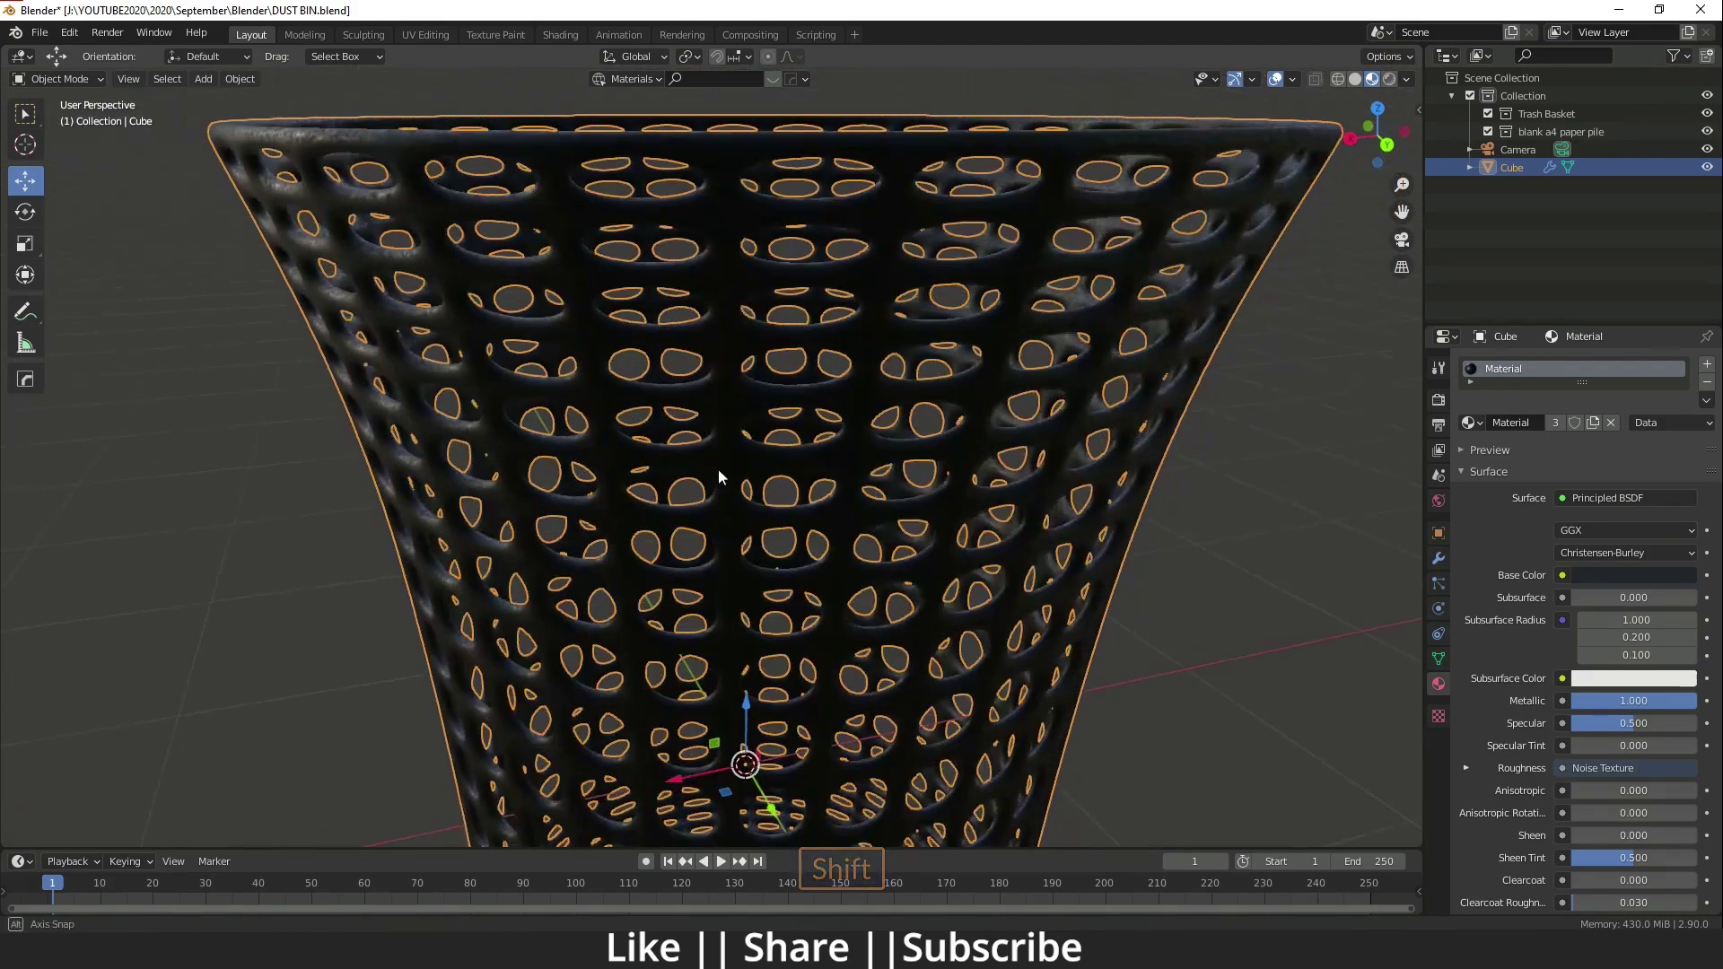
{"action": "scroll", "coordinate": [718, 470], "scroll_direction": "down", "scroll_amount": 5}
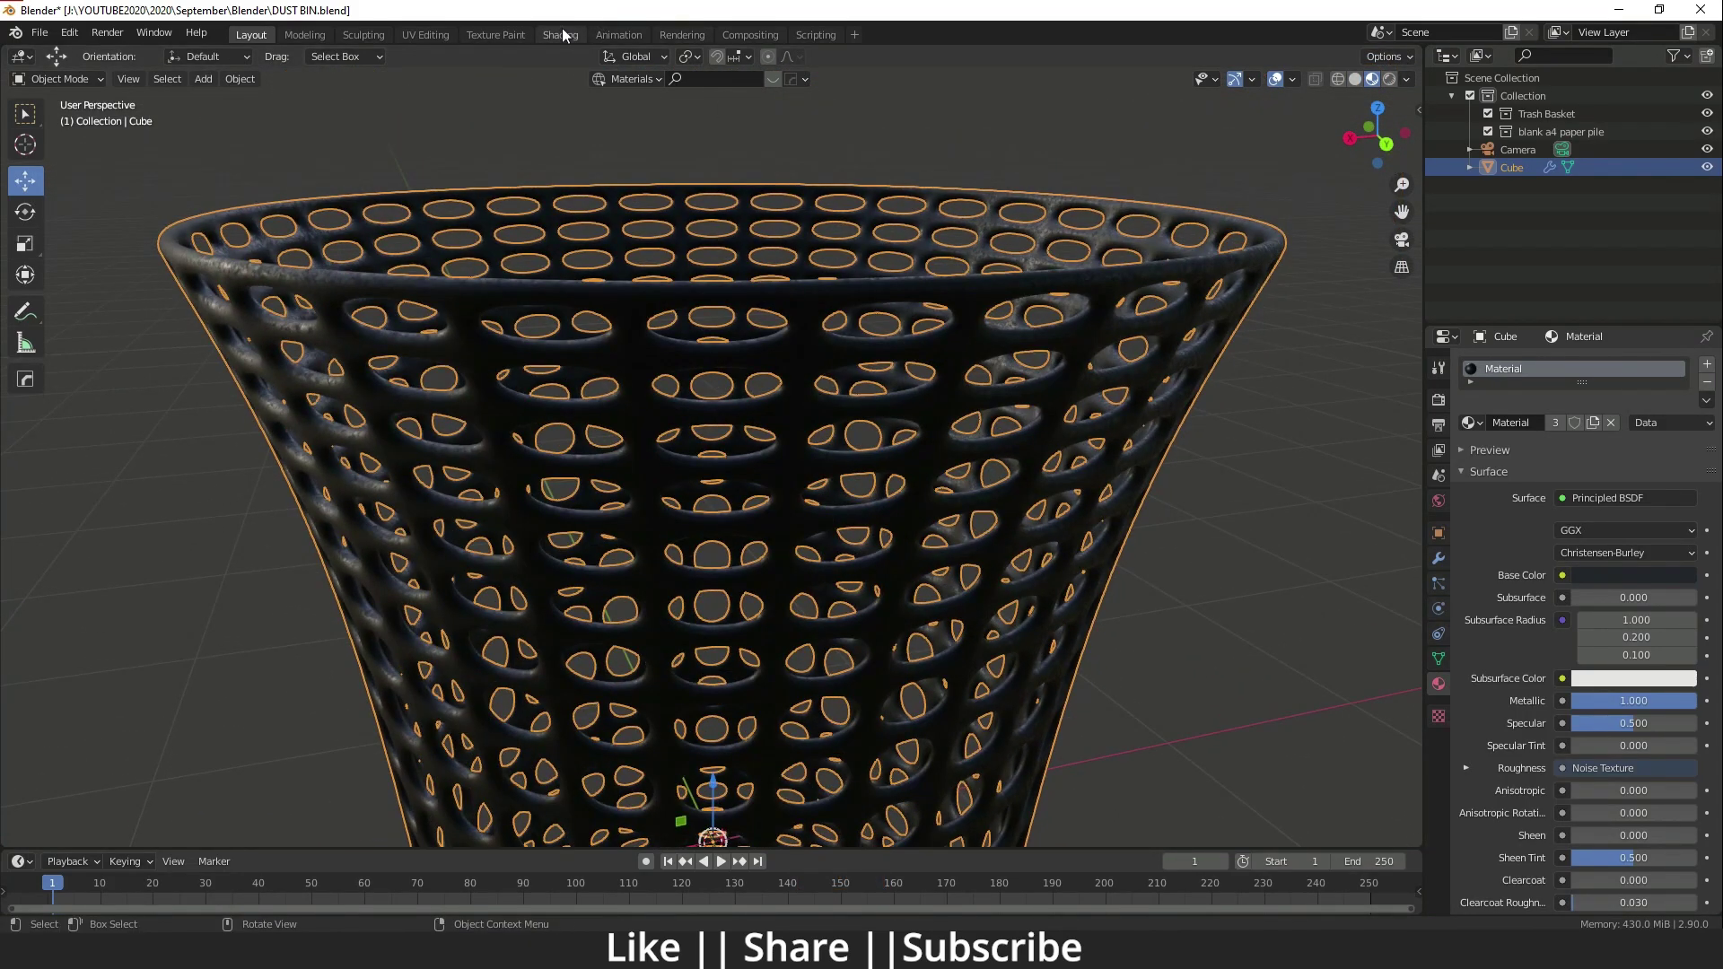
Examine the bin material's node setup in the Shading workspace, including its Noise Texture and Bump connections, and return to the Layout workspace.
{"action": "left_click", "coordinate": [563, 34]}
{"action": "scroll", "coordinate": [797, 790], "scroll_direction": "down", "scroll_amount": 5}
{"action": "scroll", "coordinate": [691, 752], "scroll_direction": "up", "scroll_amount": 5}
{"action": "mouse_move", "coordinate": [805, 806]}
{"action": "middle_mouse_down", "text": "shift"}
{"action": "mouse_move", "coordinate": [691, 752]}
{"action": "mouse_move", "coordinate": [833, 813]}
{"action": "middle_mouse_up", "text": "shift"}
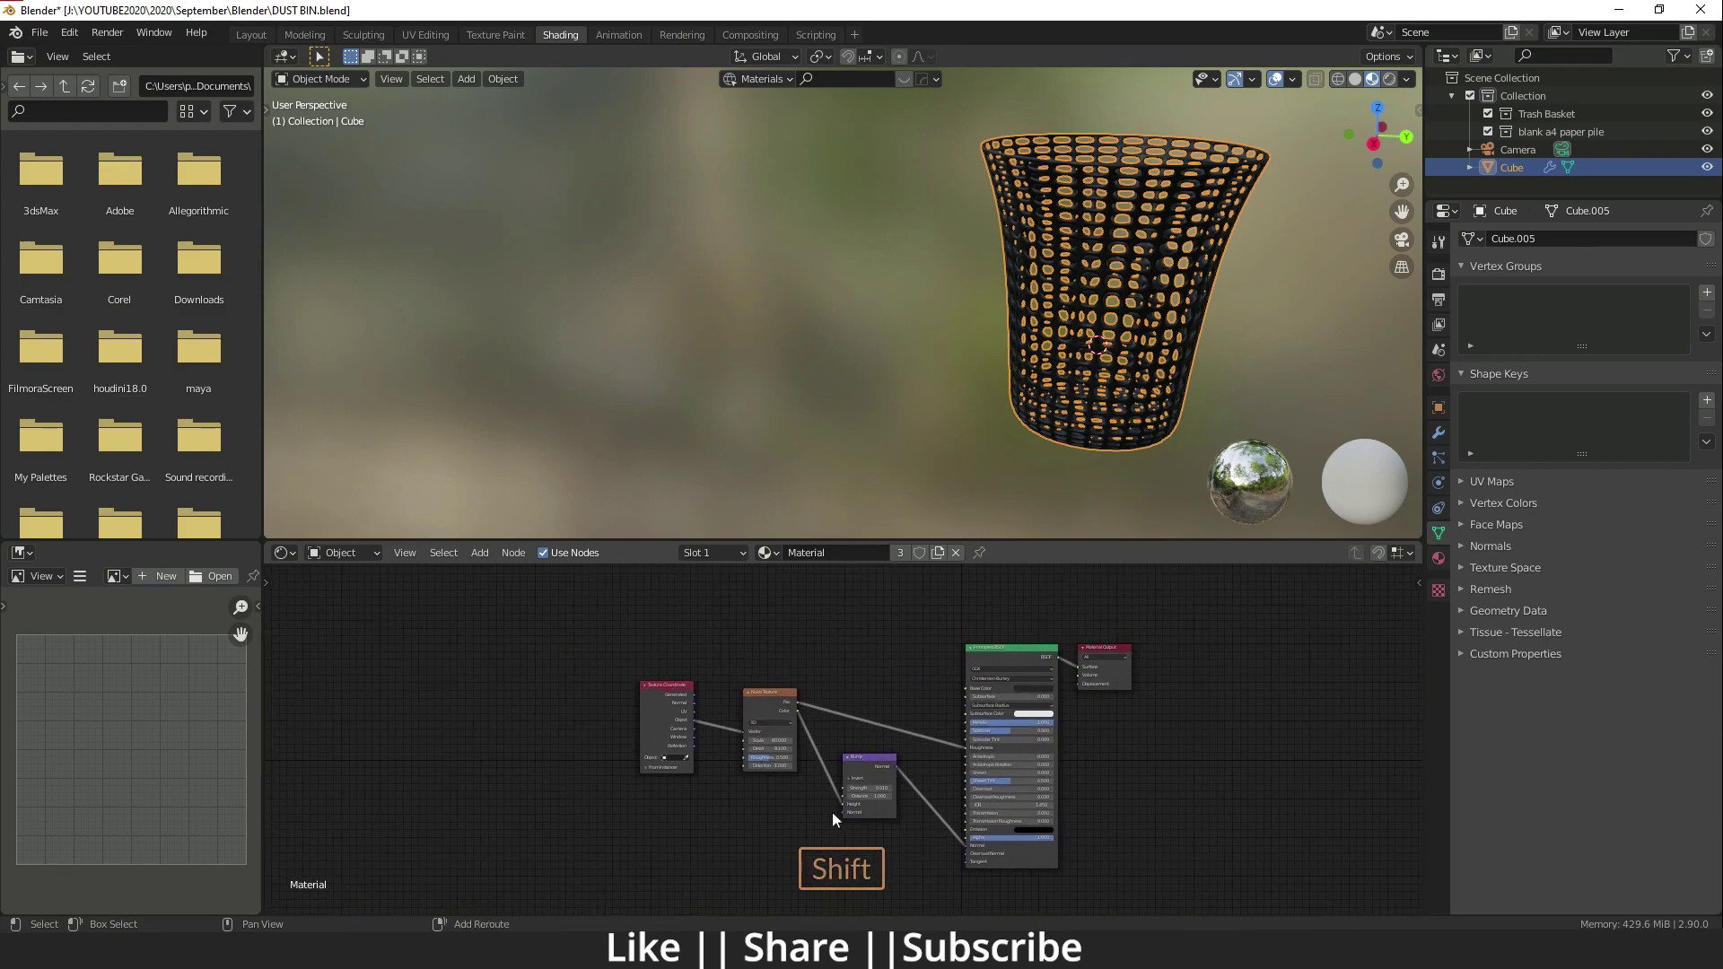
{"action": "scroll", "coordinate": [736, 770], "scroll_direction": "up", "scroll_amount": 4}
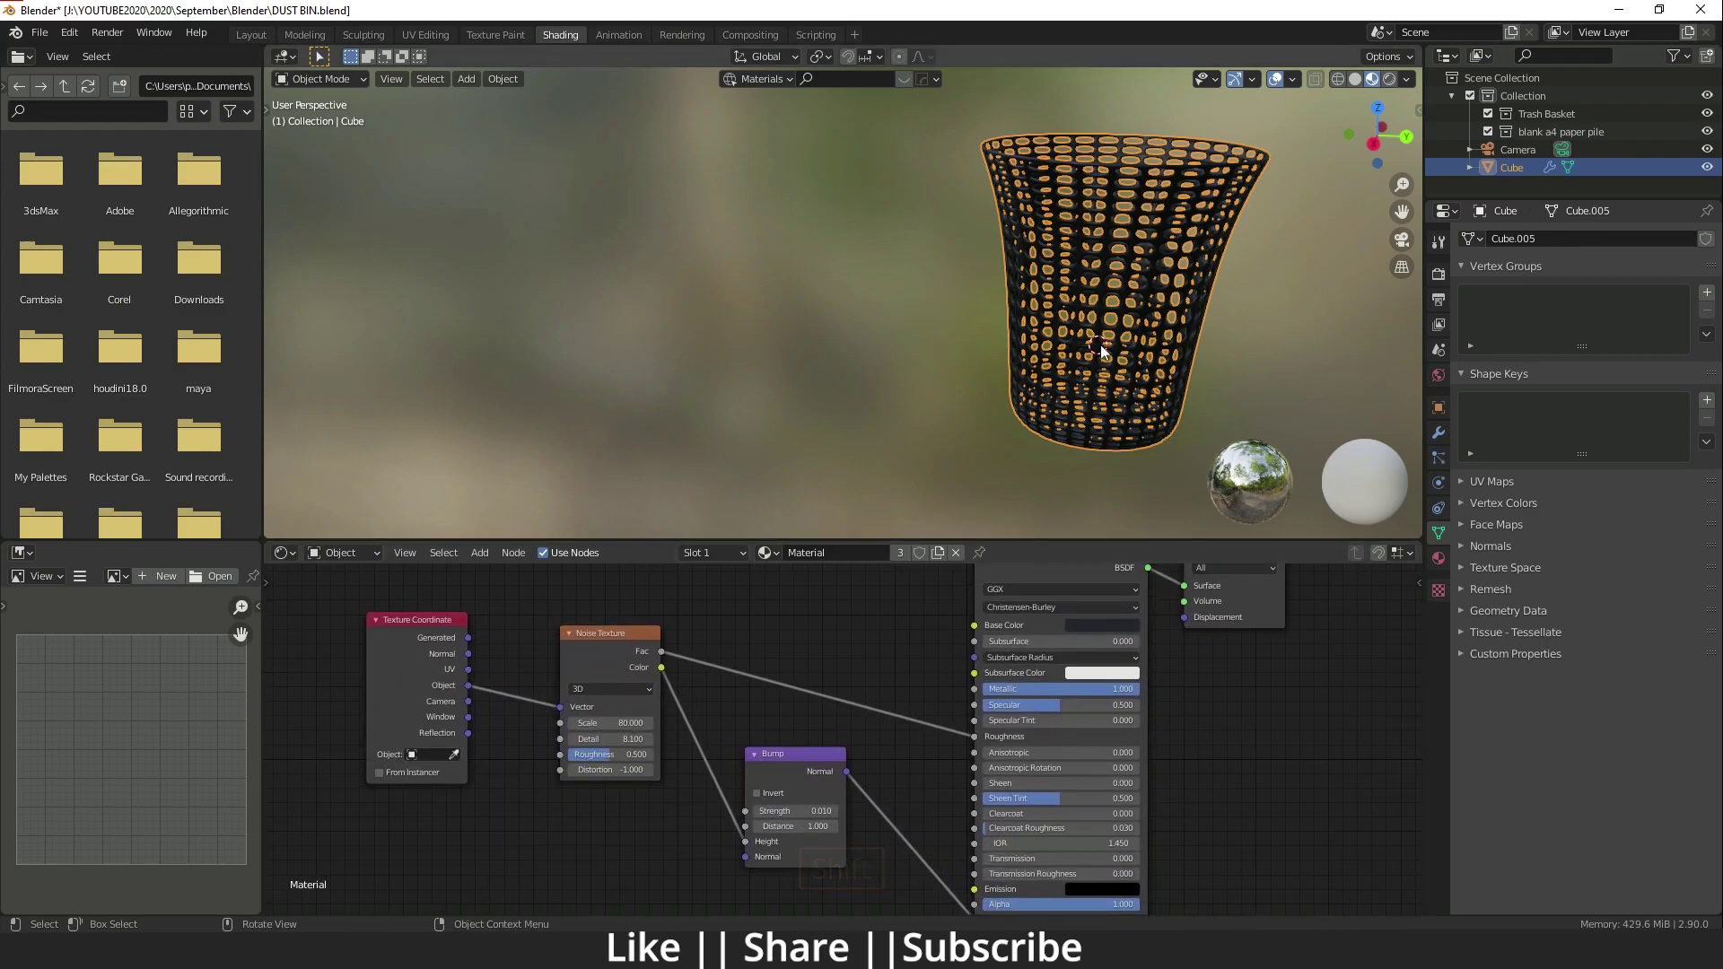
{"action": "scroll", "coordinate": [682, 763], "scroll_direction": "up", "scroll_amount": 3}
{"action": "middle_click_drag", "start_coordinate": [682, 763], "coordinate": [610, 776], "text": "shift"}
{"action": "scroll", "coordinate": [615, 806], "scroll_direction": "up", "scroll_amount": 1}
{"action": "scroll", "coordinate": [826, 811], "scroll_direction": "down", "scroll_amount": 3}
{"action": "middle_click_drag", "start_coordinate": [826, 811], "coordinate": [863, 791], "text": "shift"}
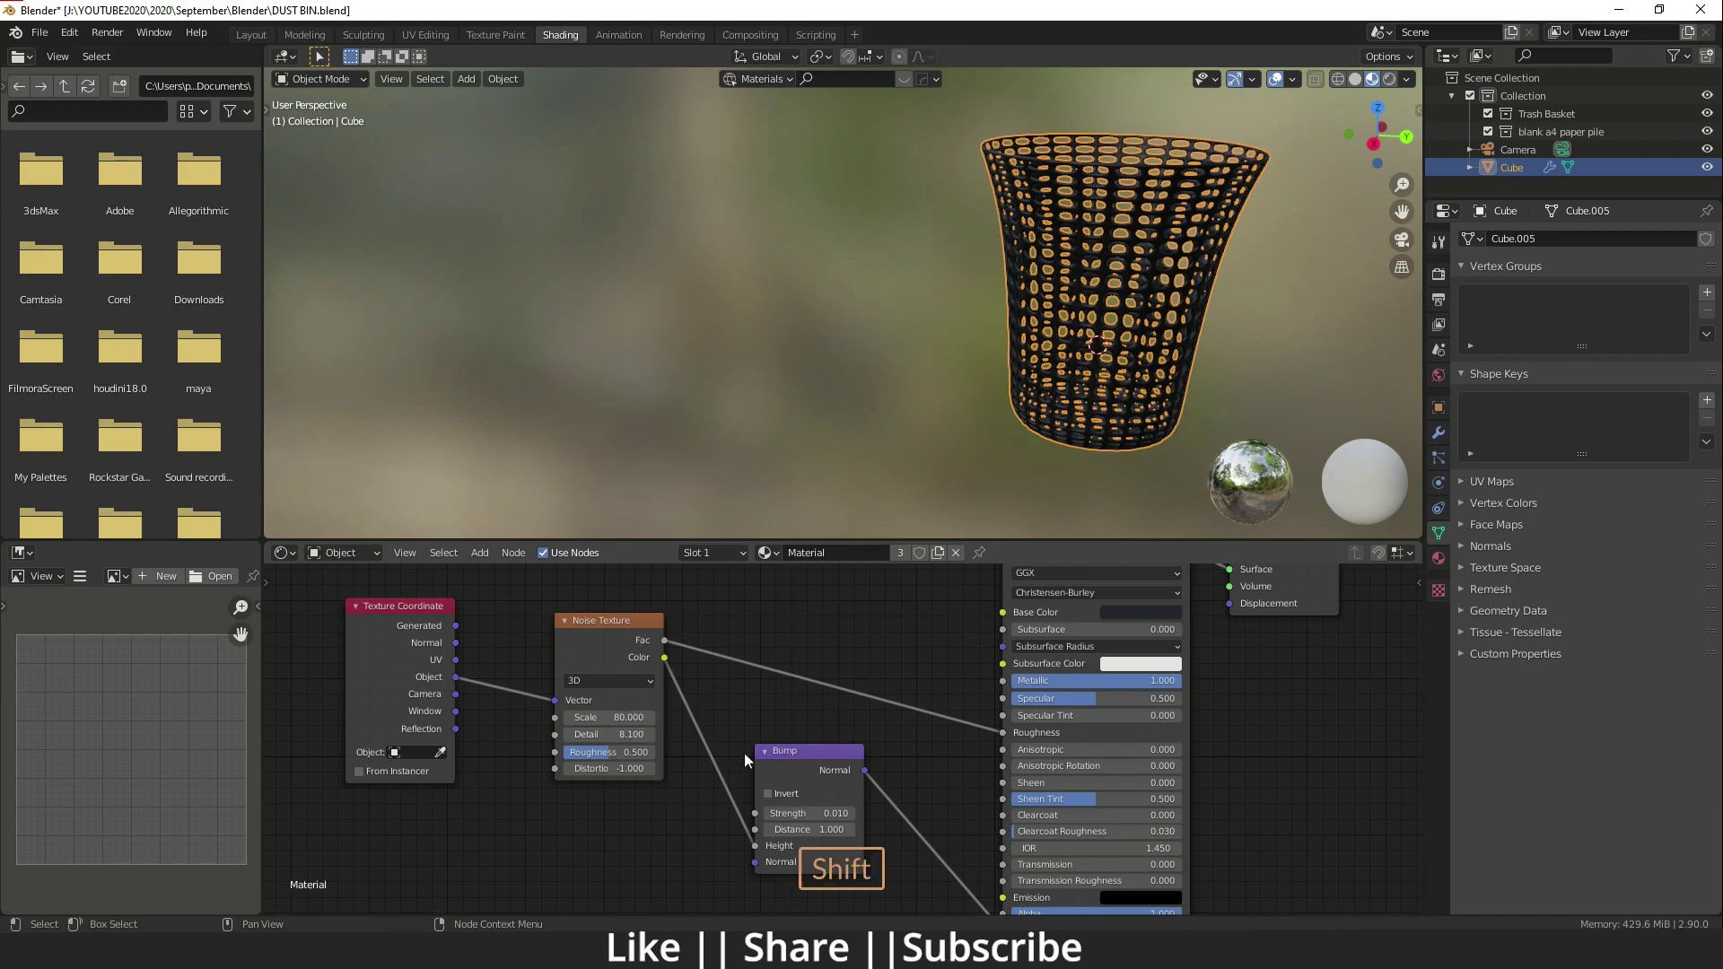
{"action": "middle_click_drag", "start_coordinate": [910, 835], "coordinate": [816, 738], "text": "shift"}
{"action": "scroll", "coordinate": [916, 837], "scroll_direction": "down", "scroll_amount": 4}
{"action": "mouse_move", "coordinate": [887, 860]}
{"action": "middle_mouse_down", "text": "shift"}
{"action": "mouse_move", "coordinate": [867, 832]}
{"action": "mouse_move", "coordinate": [874, 846]}
{"action": "middle_mouse_up", "text": "shift"}
{"action": "scroll", "coordinate": [867, 831], "scroll_direction": "down", "scroll_amount": 1}
{"action": "scroll", "coordinate": [700, 776], "scroll_direction": "up", "scroll_amount": 6}
{"action": "middle_click_drag", "start_coordinate": [762, 749], "coordinate": [817, 836], "text": "shift"}
{"action": "scroll", "coordinate": [709, 699], "scroll_direction": "down", "scroll_amount": 2}
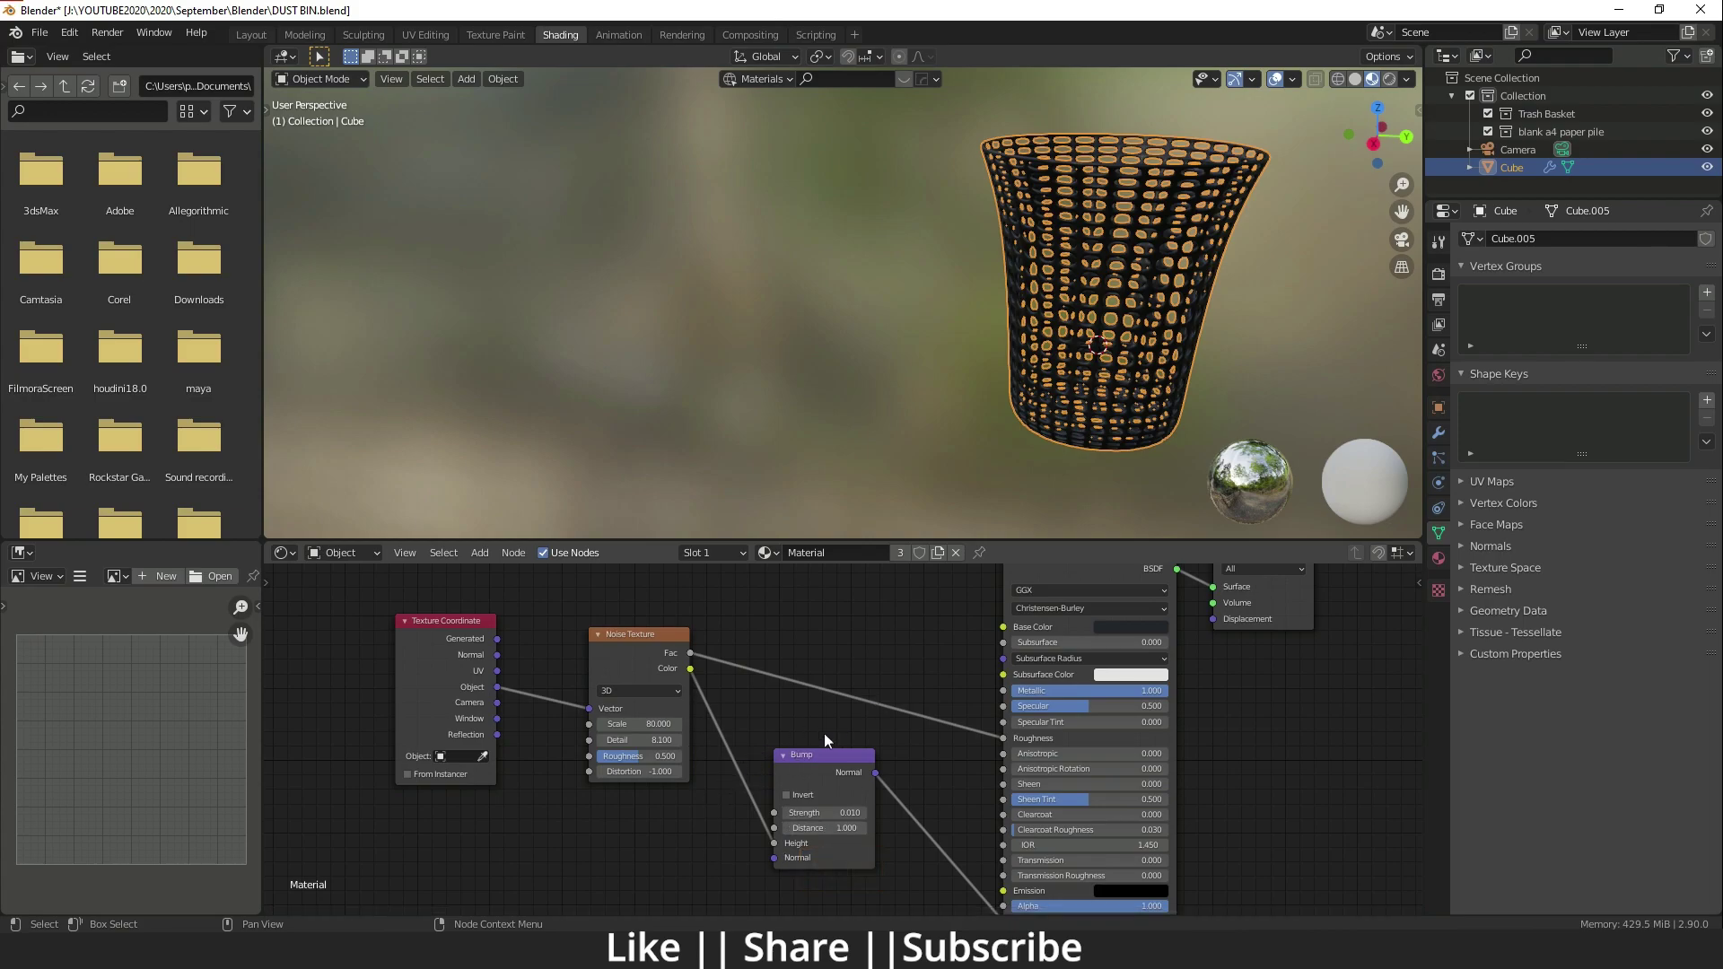
{"action": "scroll", "coordinate": [824, 734], "scroll_direction": "down", "scroll_amount": 1}
{"action": "left_click", "coordinate": [249, 35]}
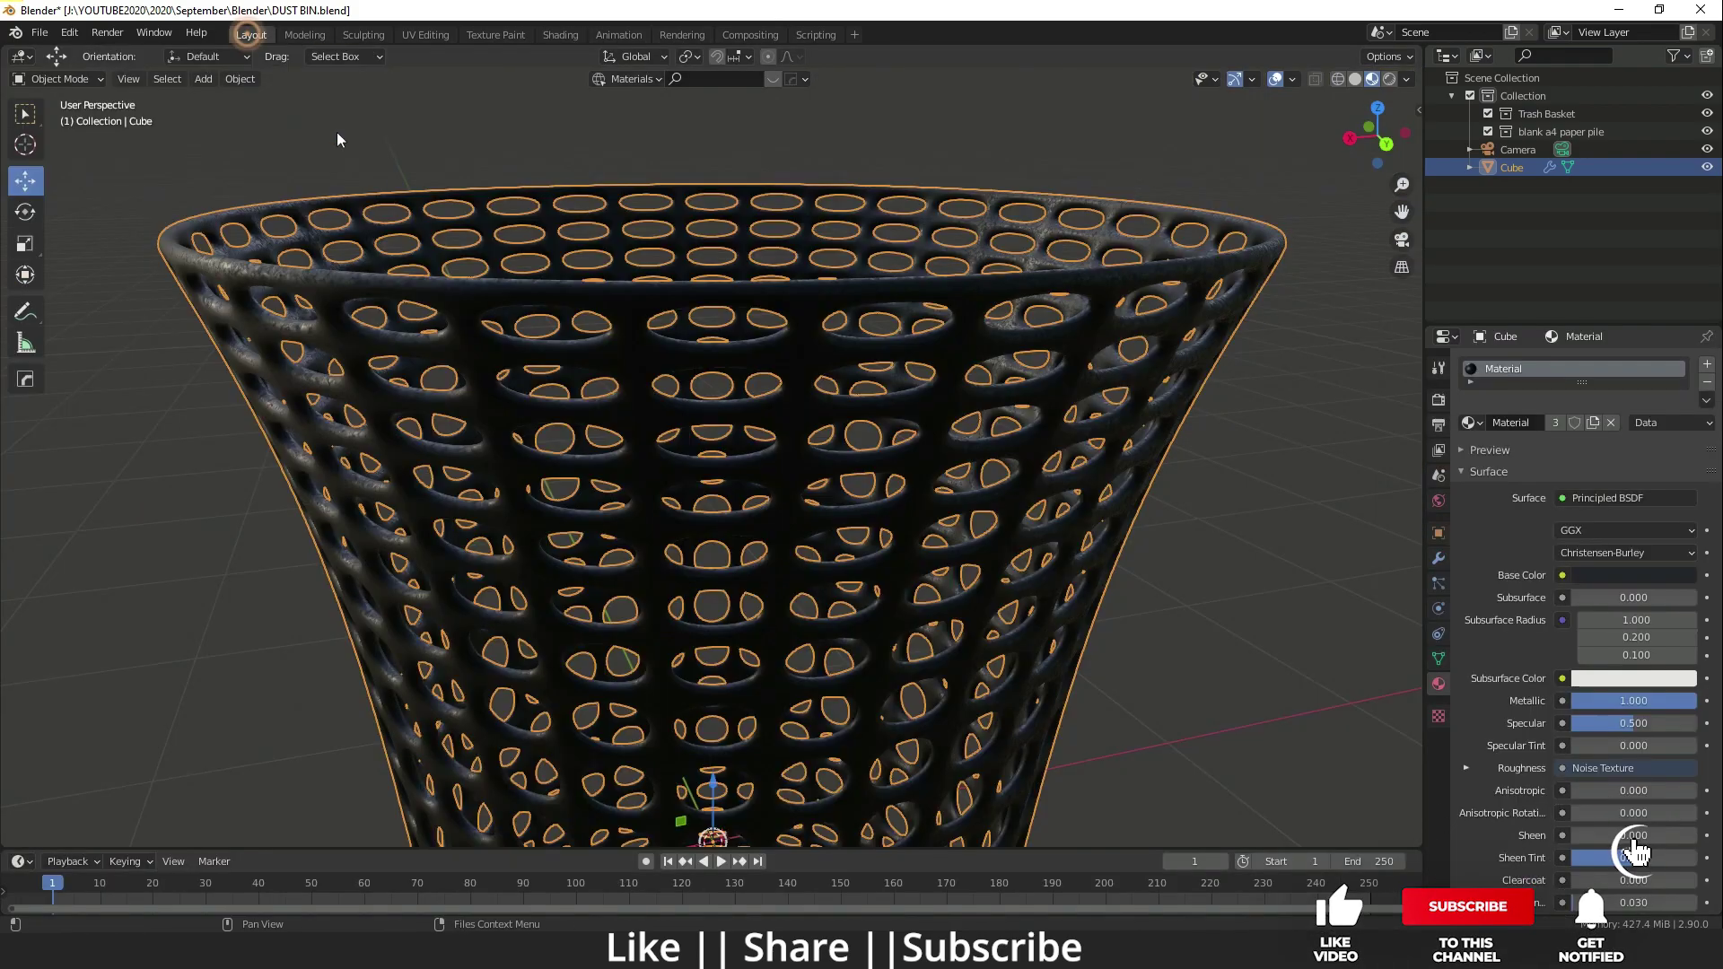
Add a UV sphere and move it about -2.73 m along X, out of the bin to its side.
{"action": "scroll", "coordinate": [745, 509], "scroll_direction": "down", "scroll_amount": 4}
{"action": "middle_click_drag", "start_coordinate": [745, 509], "coordinate": [682, 435]}
{"action": "middle_click_drag", "start_coordinate": [745, 557], "coordinate": [865, 358], "text": "shift"}
{"action": "key", "text": "shift+a"}
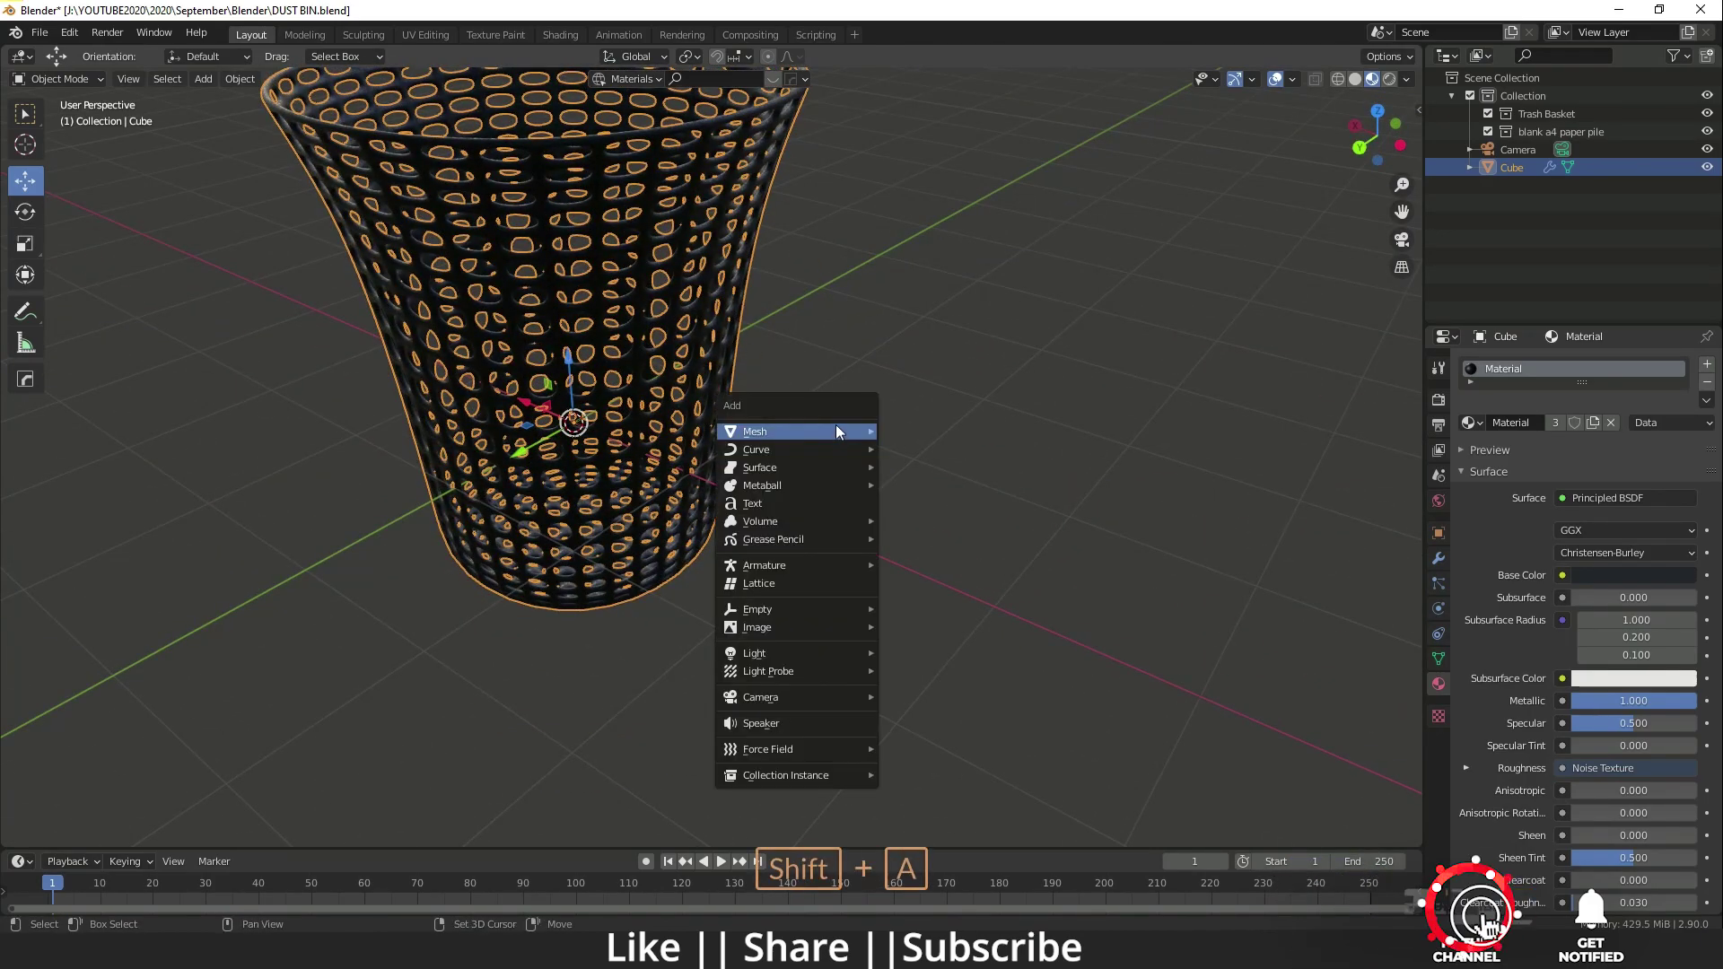
{"action": "mouse_move", "coordinate": [836, 430]}
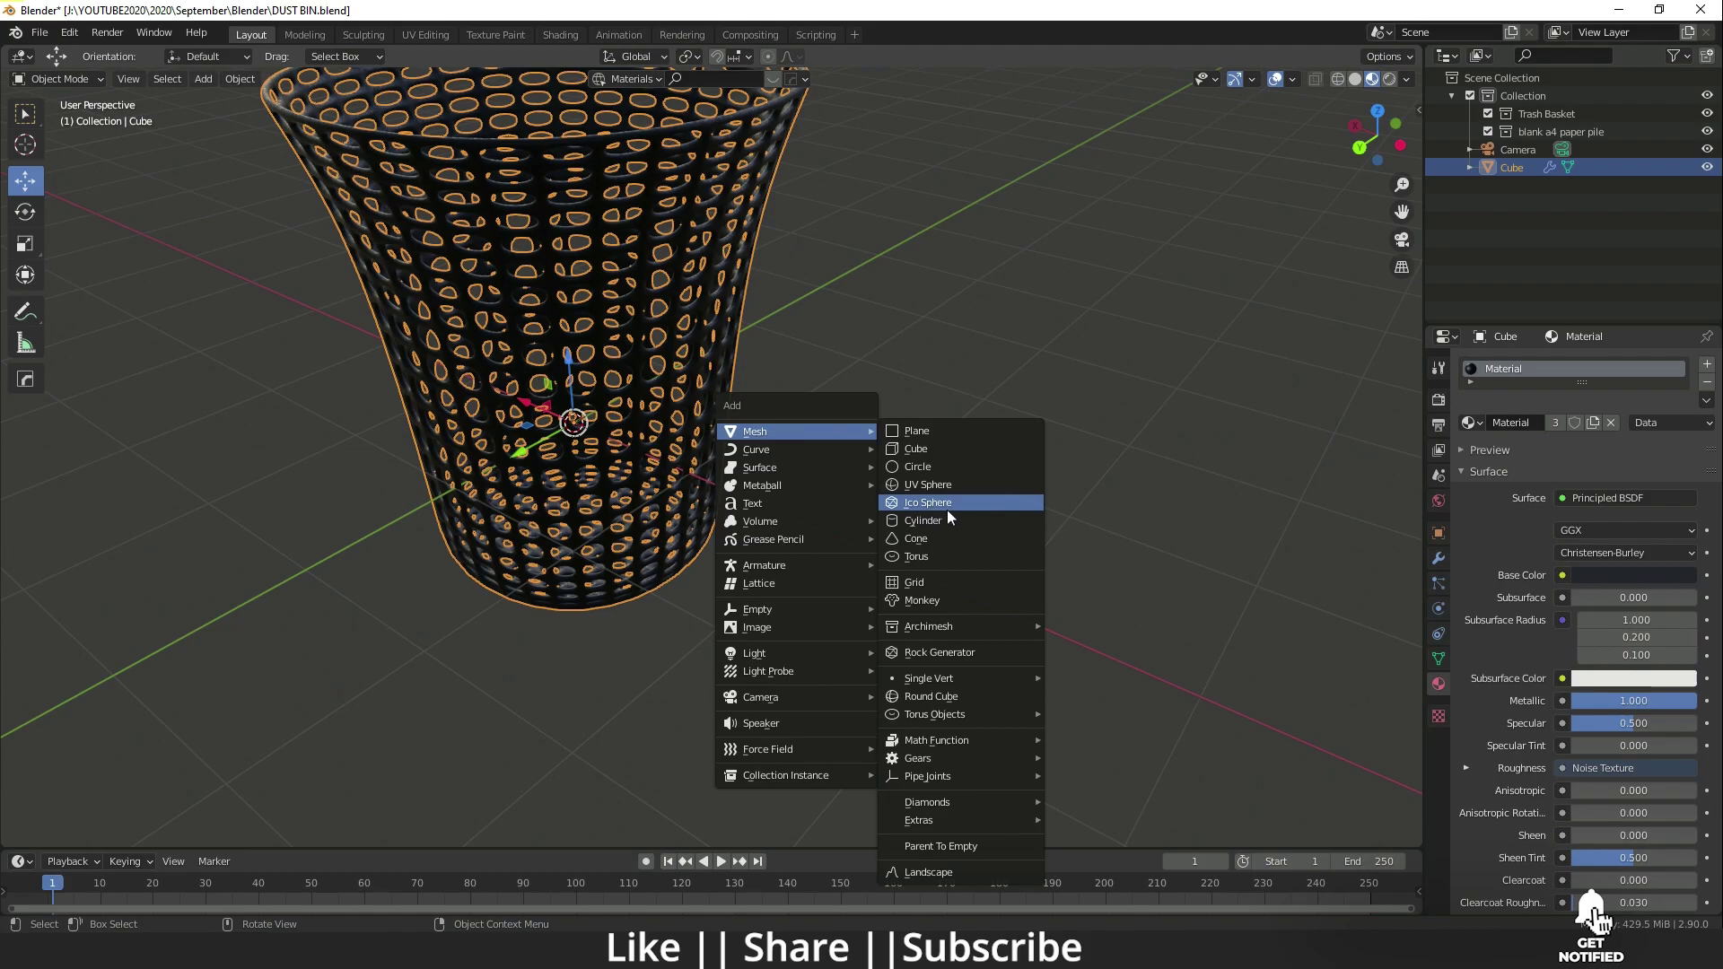
{"action": "left_click", "coordinate": [936, 487]}
{"action": "left_click_drag", "start_coordinate": [540, 408], "coordinate": [622, 443]}
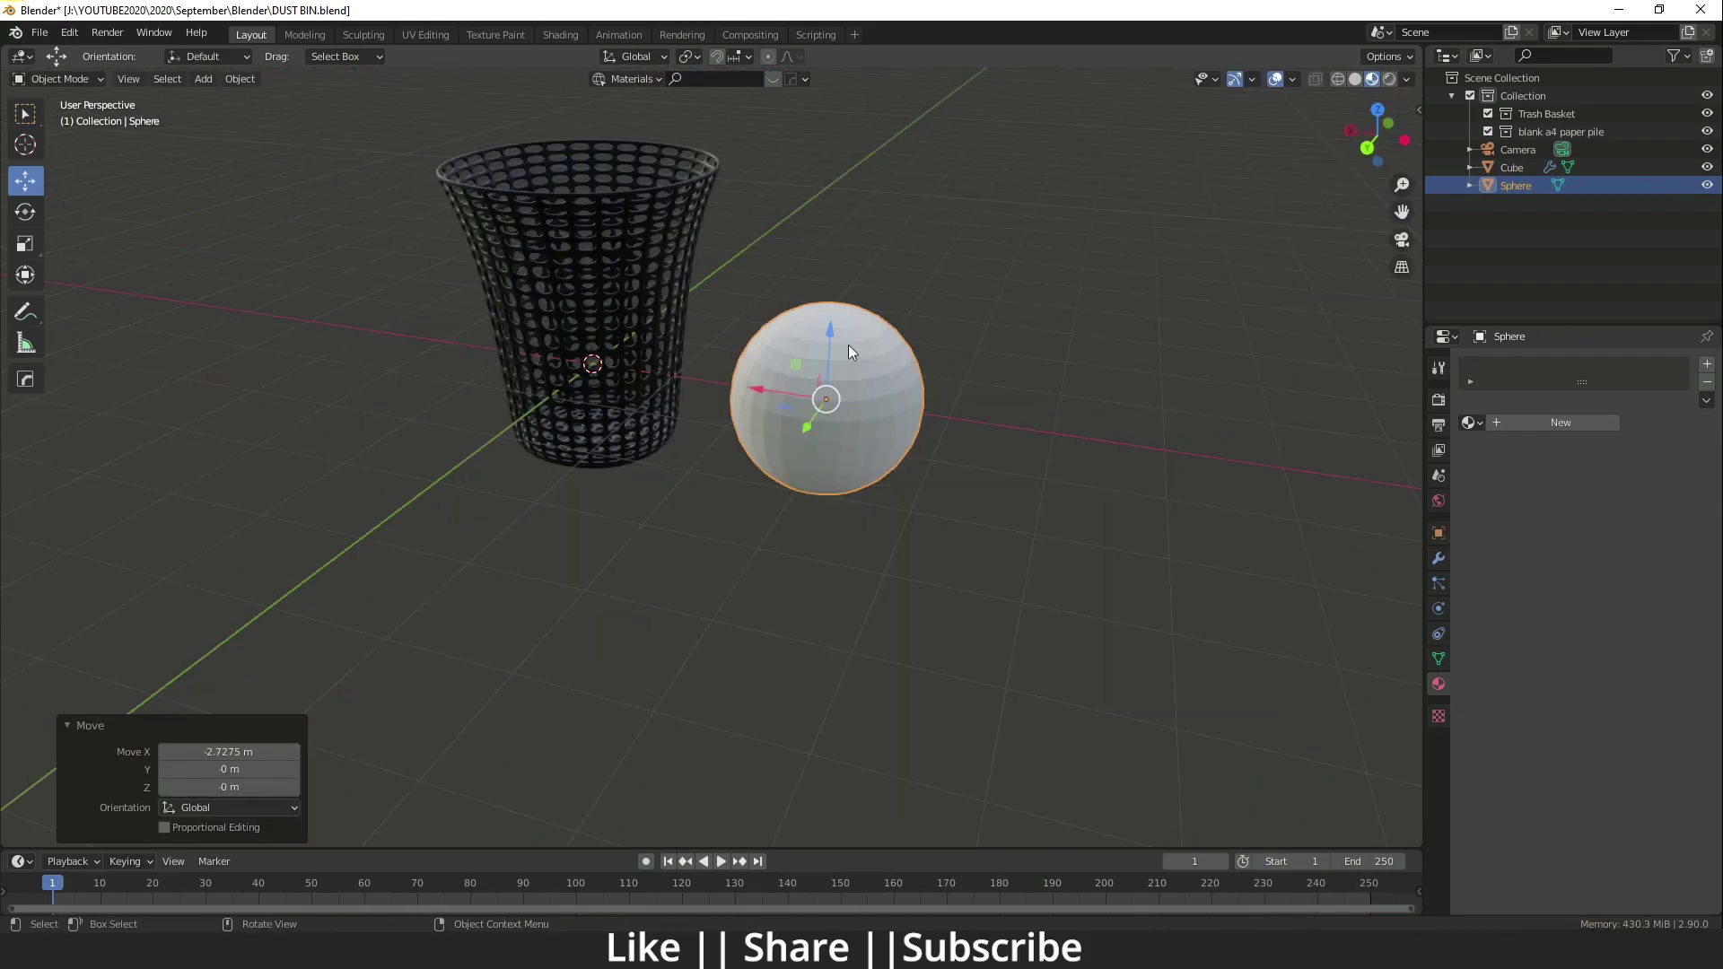
Apply the Randomize transform to all vertices of the sphere in Edit Mode.
{"action": "key", "text": "Tab"}
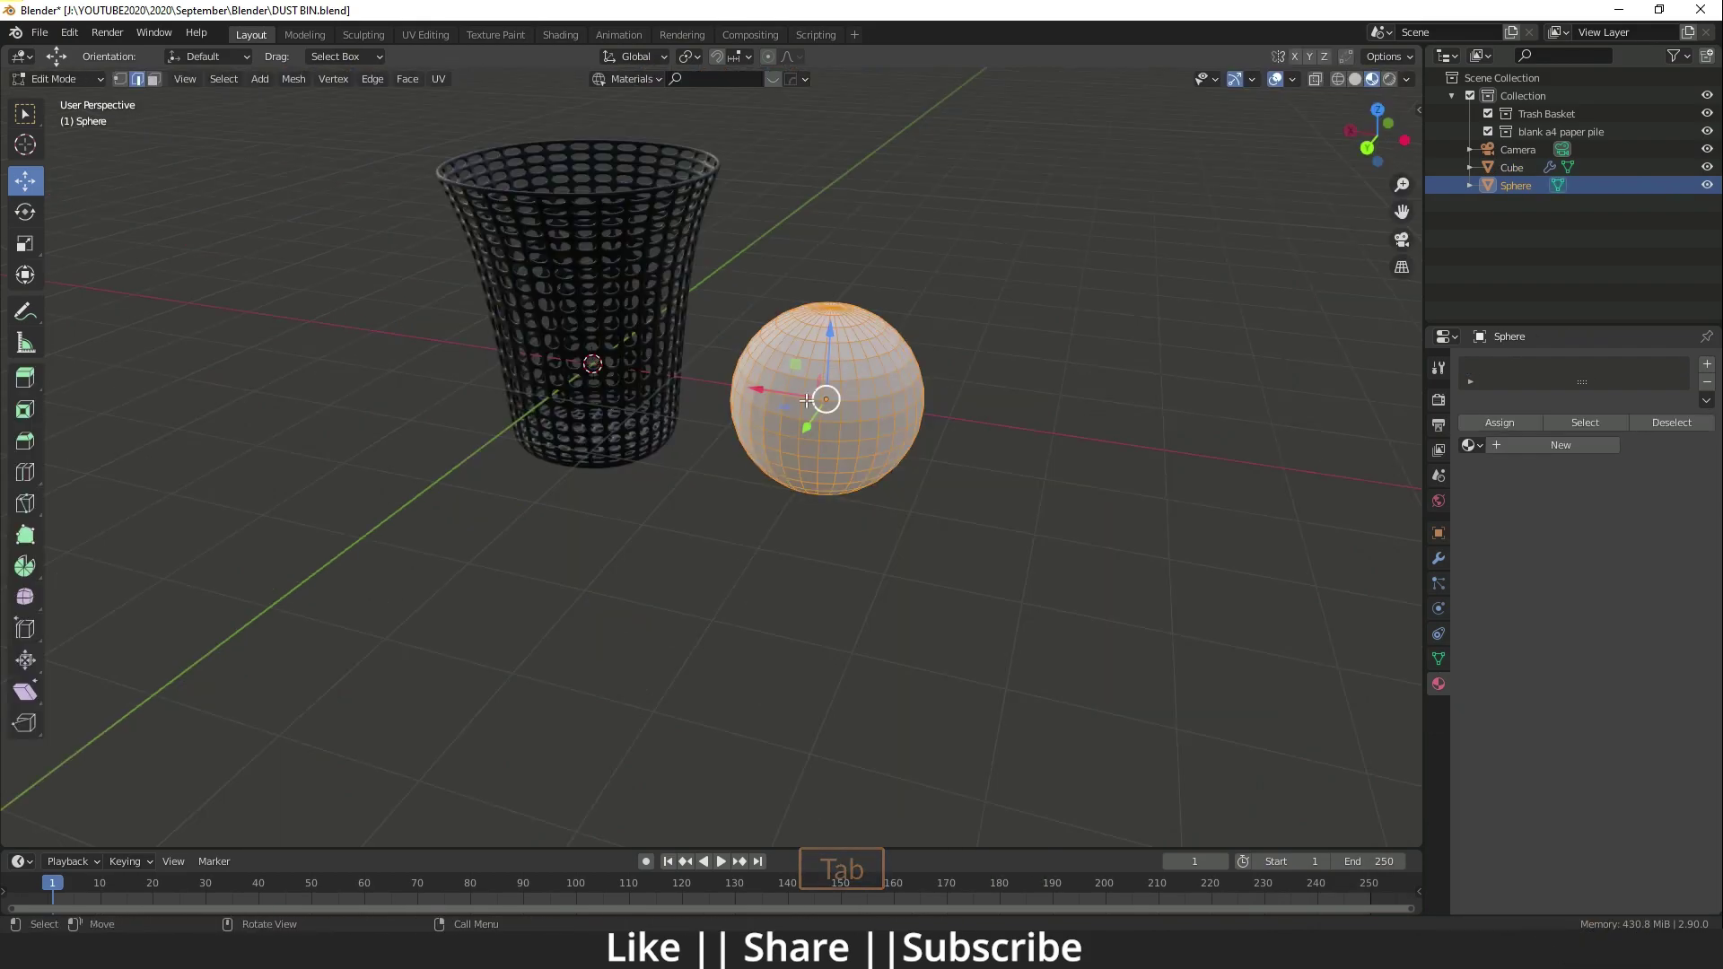
{"action": "key", "text": "1"}
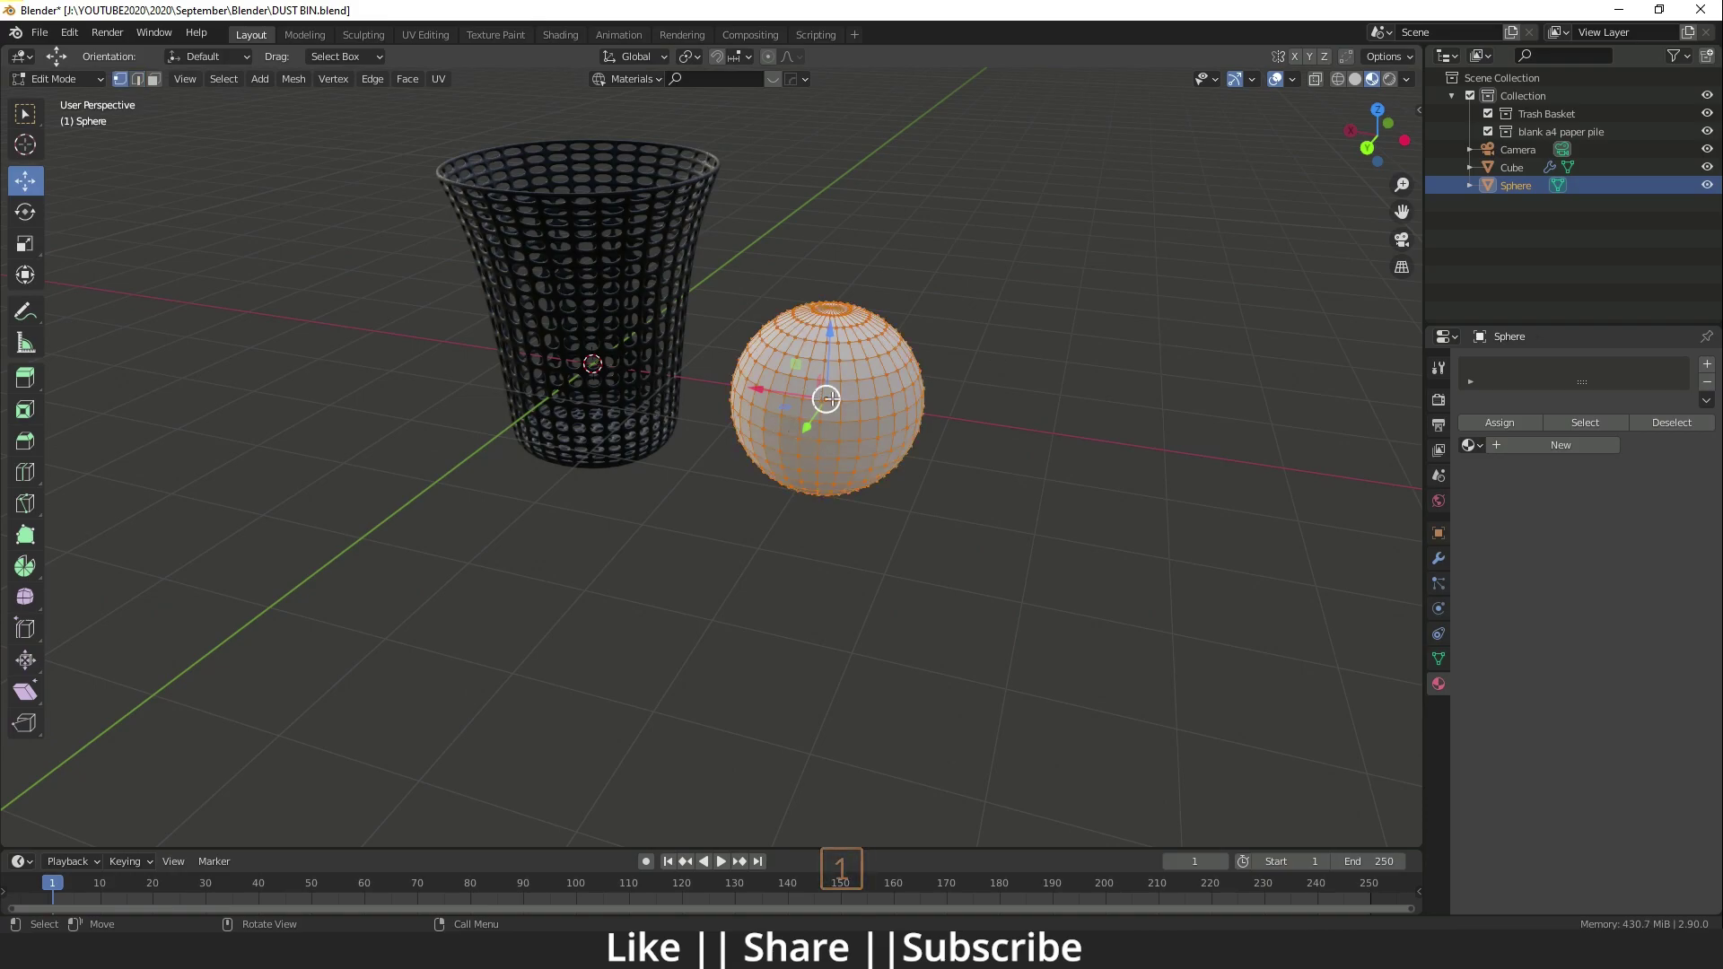
{"action": "left_click", "coordinate": [286, 78]}
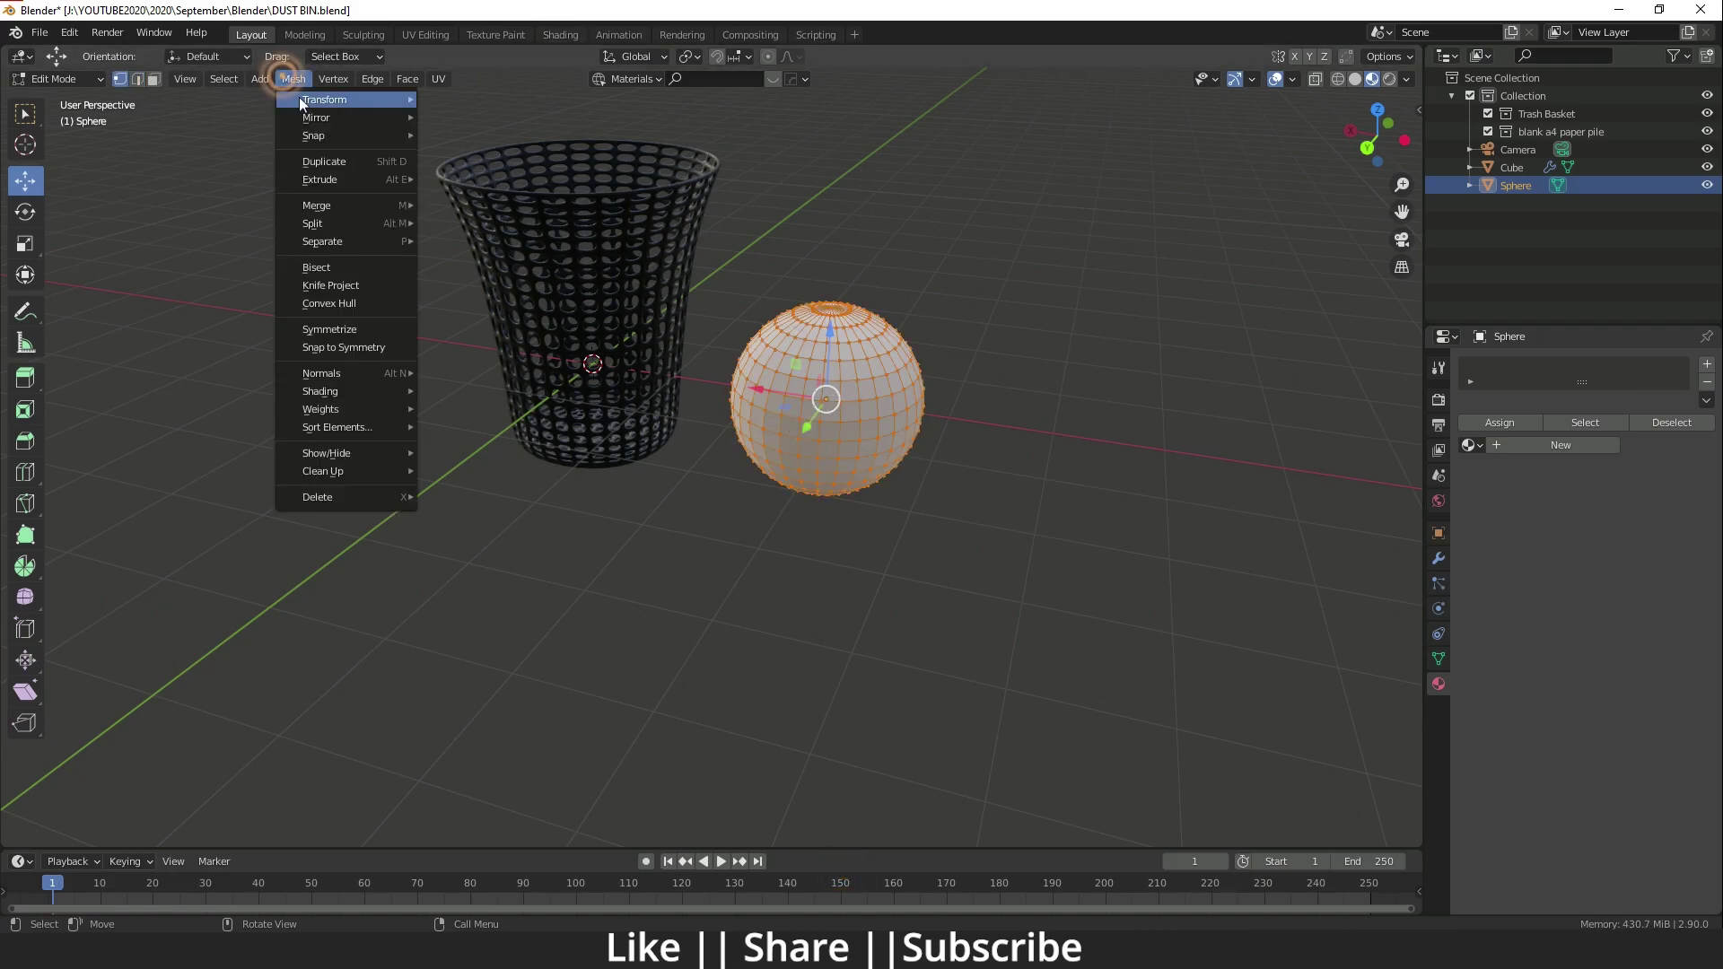
{"action": "mouse_move", "coordinate": [309, 101]}
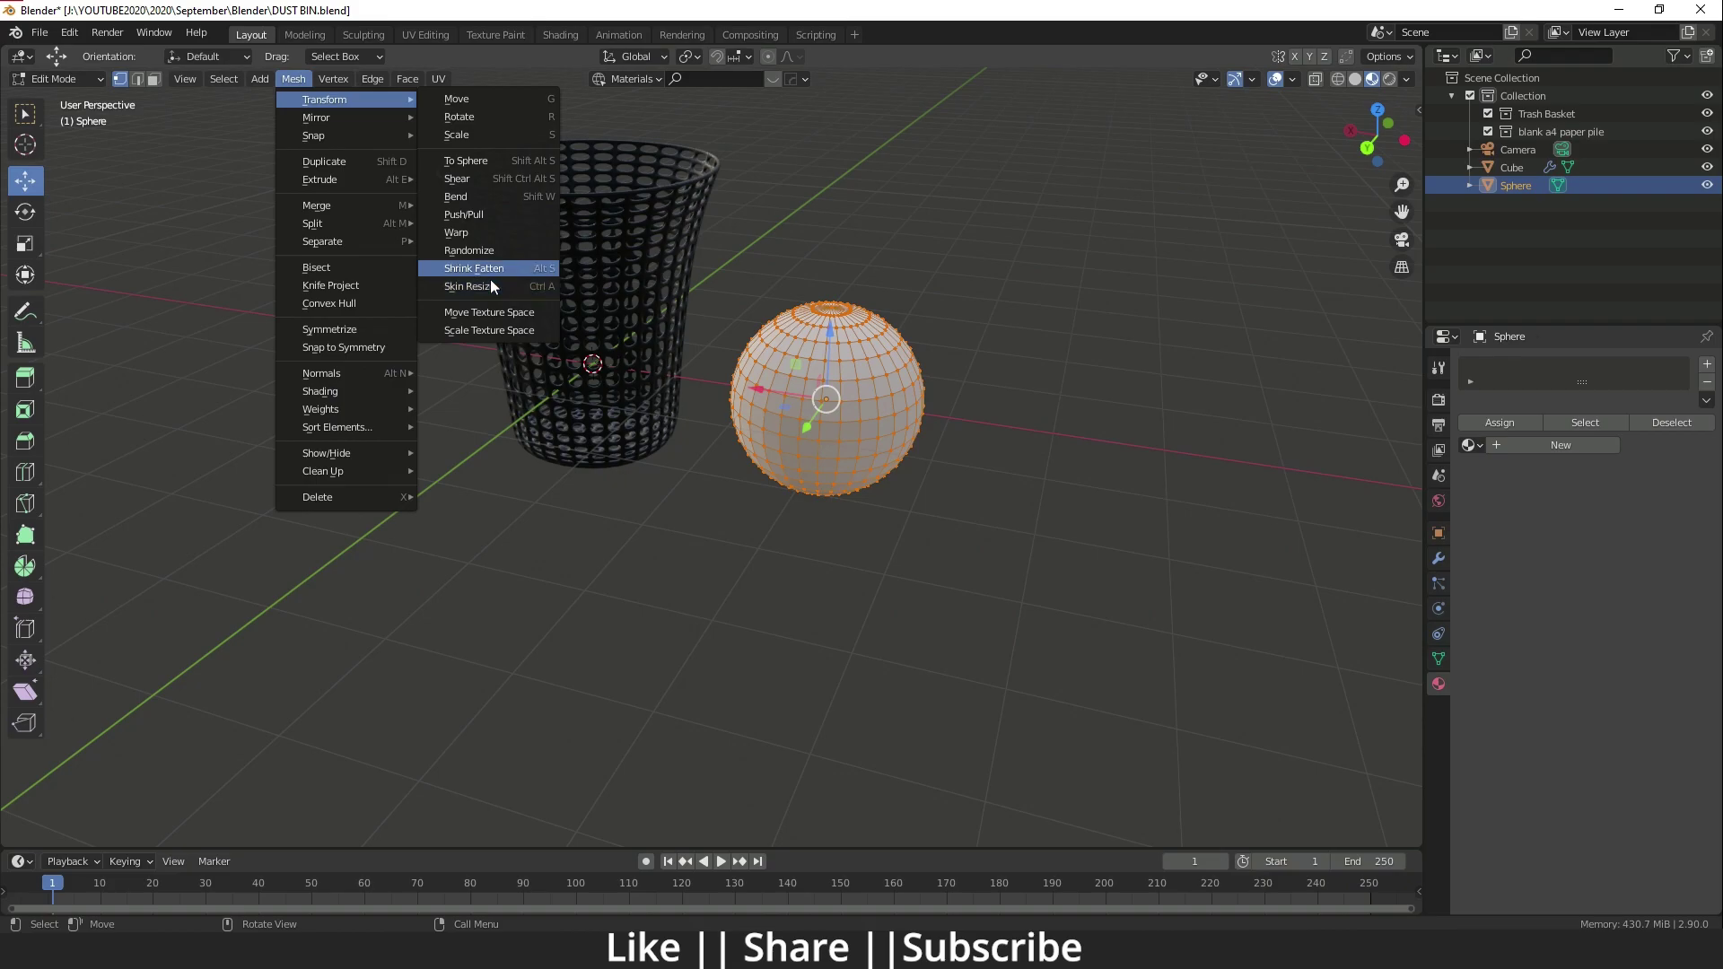
{"action": "left_click", "coordinate": [482, 252]}
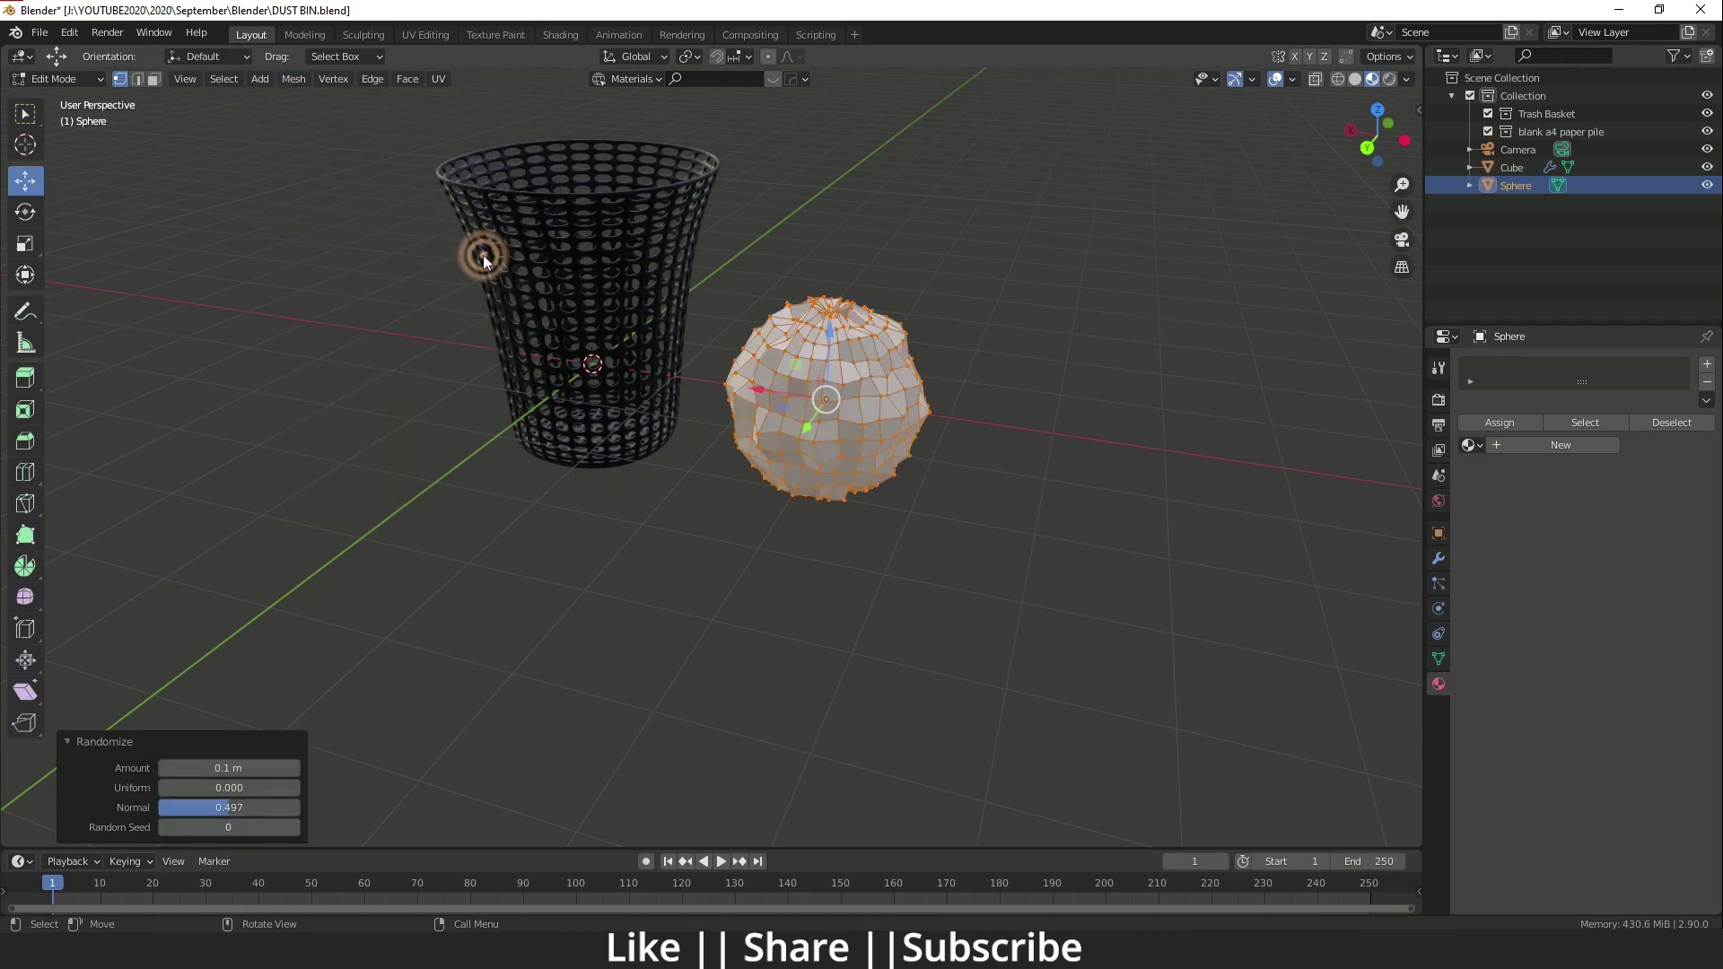
{"action": "scroll", "coordinate": [746, 381], "scroll_direction": "up", "scroll_amount": 1}
{"action": "middle_click_drag", "start_coordinate": [819, 453], "coordinate": [818, 418], "text": "shift"}
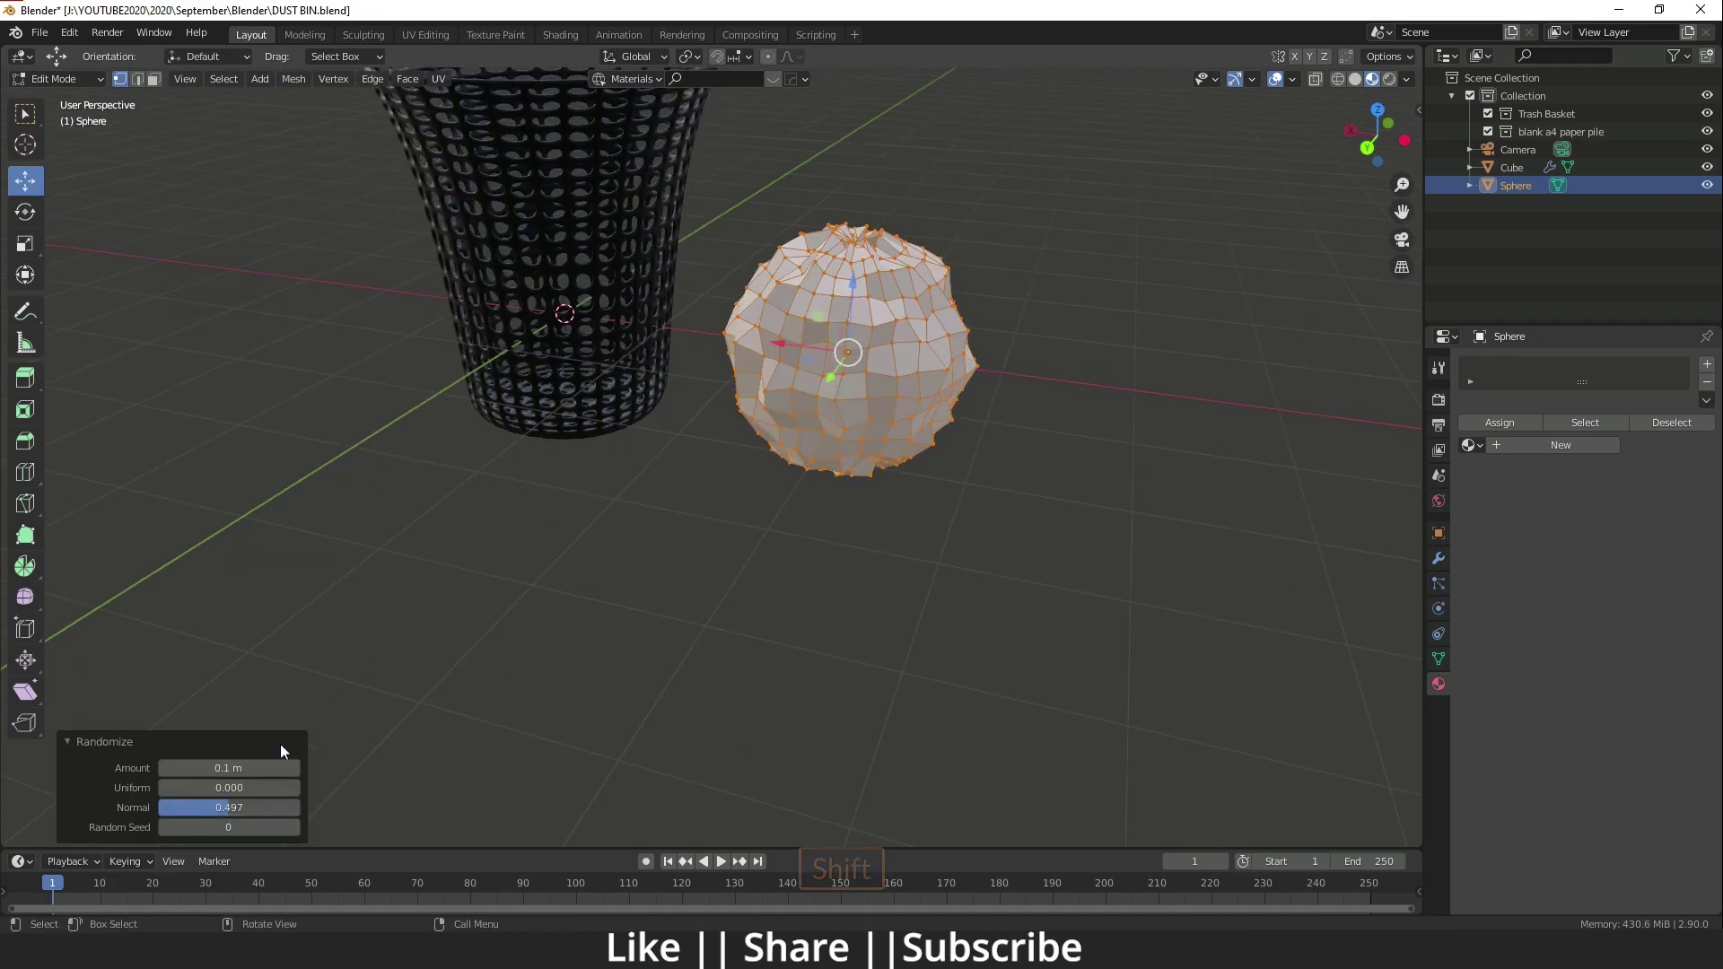
Set the sphere's Randomize amount to 0.3 m and the random seed to 3.
{"action": "left_click_drag", "start_coordinate": [218, 771], "coordinate": [271, 806]}
{"action": "key", "text": "Escape"}
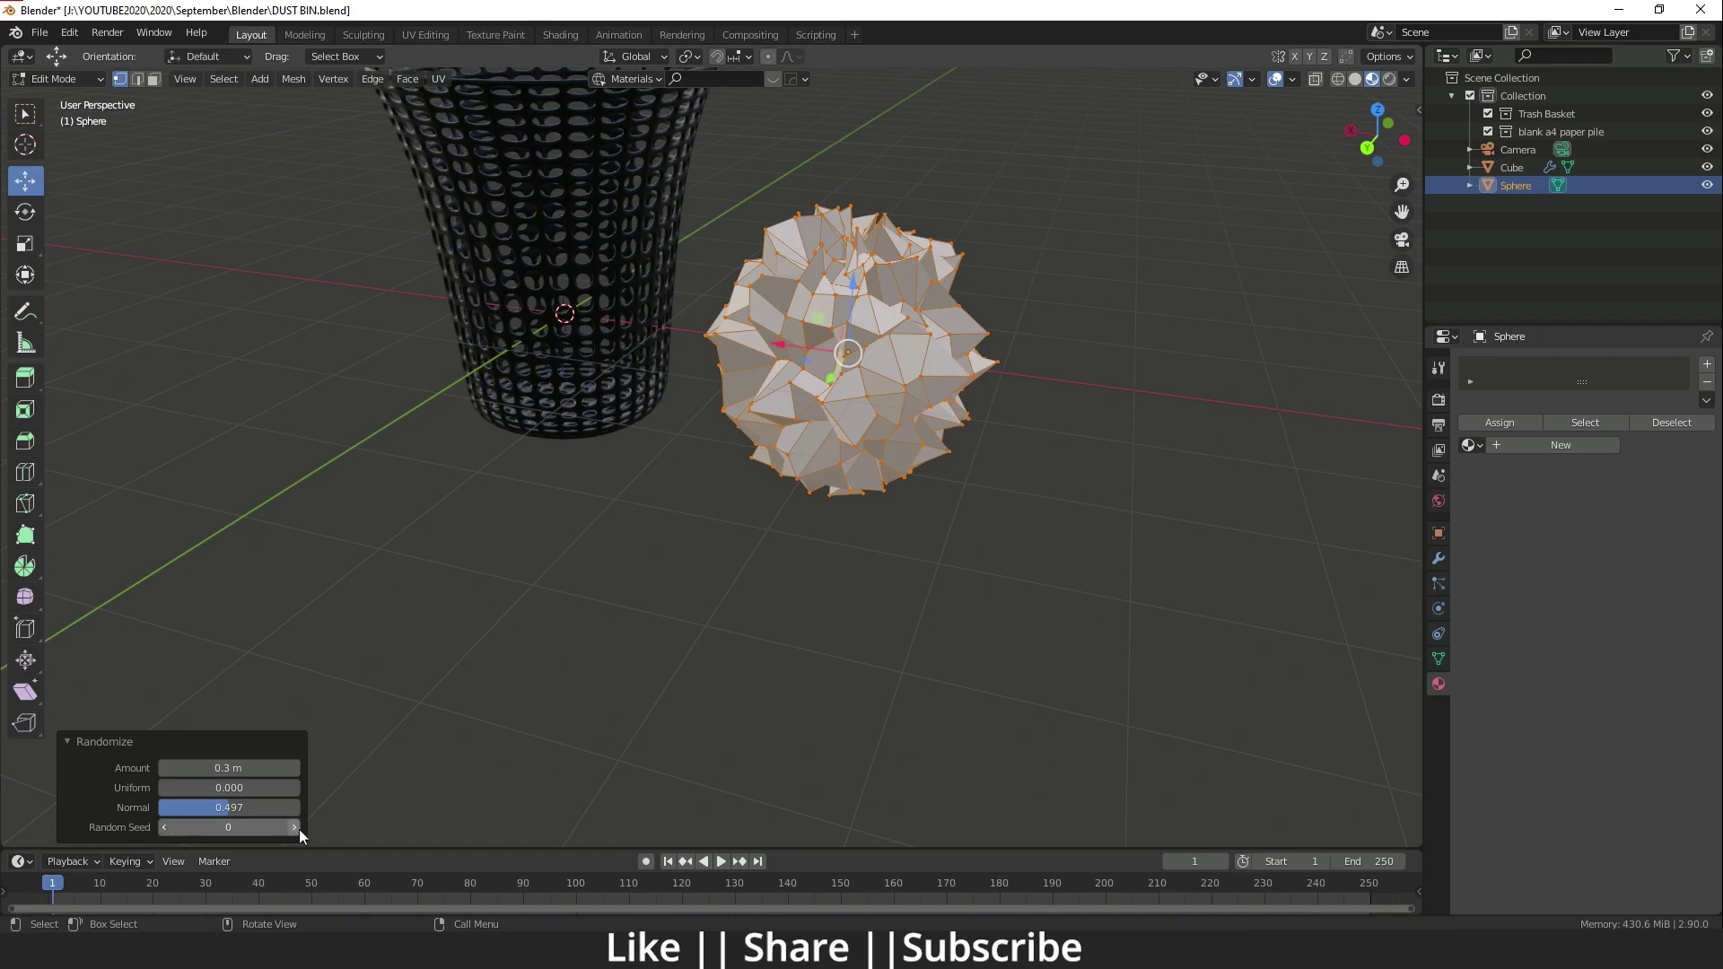
{"action": "left_click", "coordinate": [295, 827]}
{"action": "left_click", "coordinate": [294, 828]}
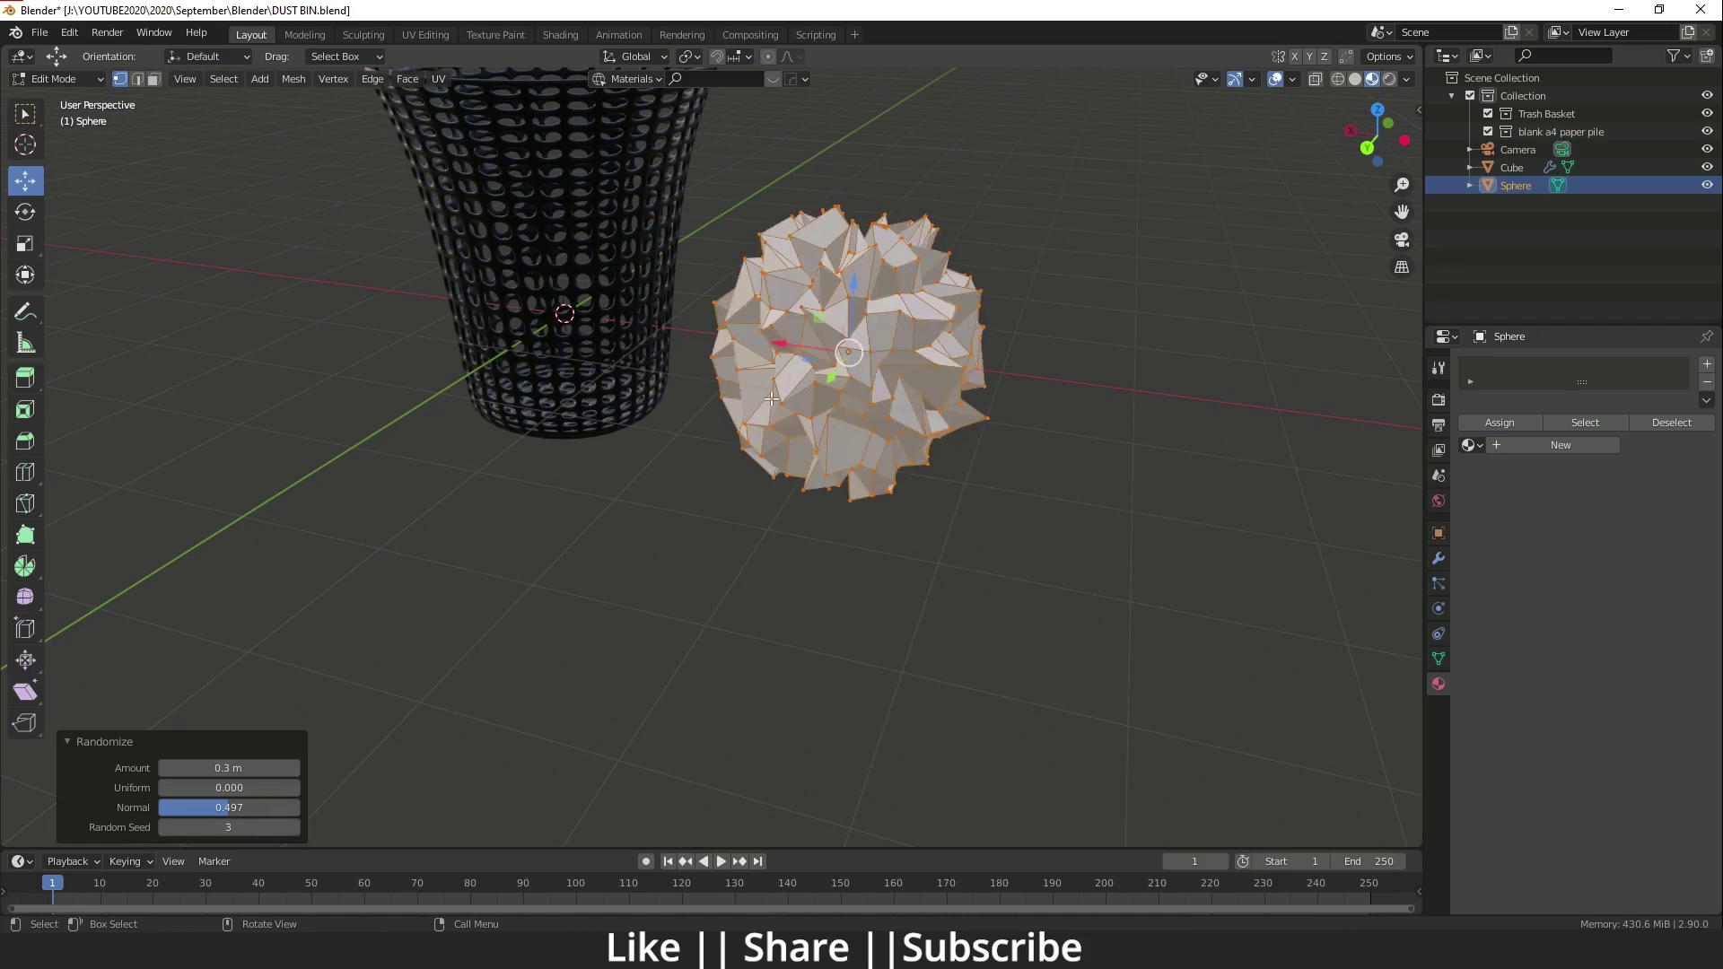
Return to Object Mode and add a Subdivision Surface modifier to the randomized sphere with a viewport level of 3.
{"action": "key", "text": "Tab"}
{"action": "middle_click_drag", "start_coordinate": [1377, 366], "coordinate": [1315, 376]}
{"action": "middle_click_drag", "start_coordinate": [1092, 507], "coordinate": [1140, 511]}
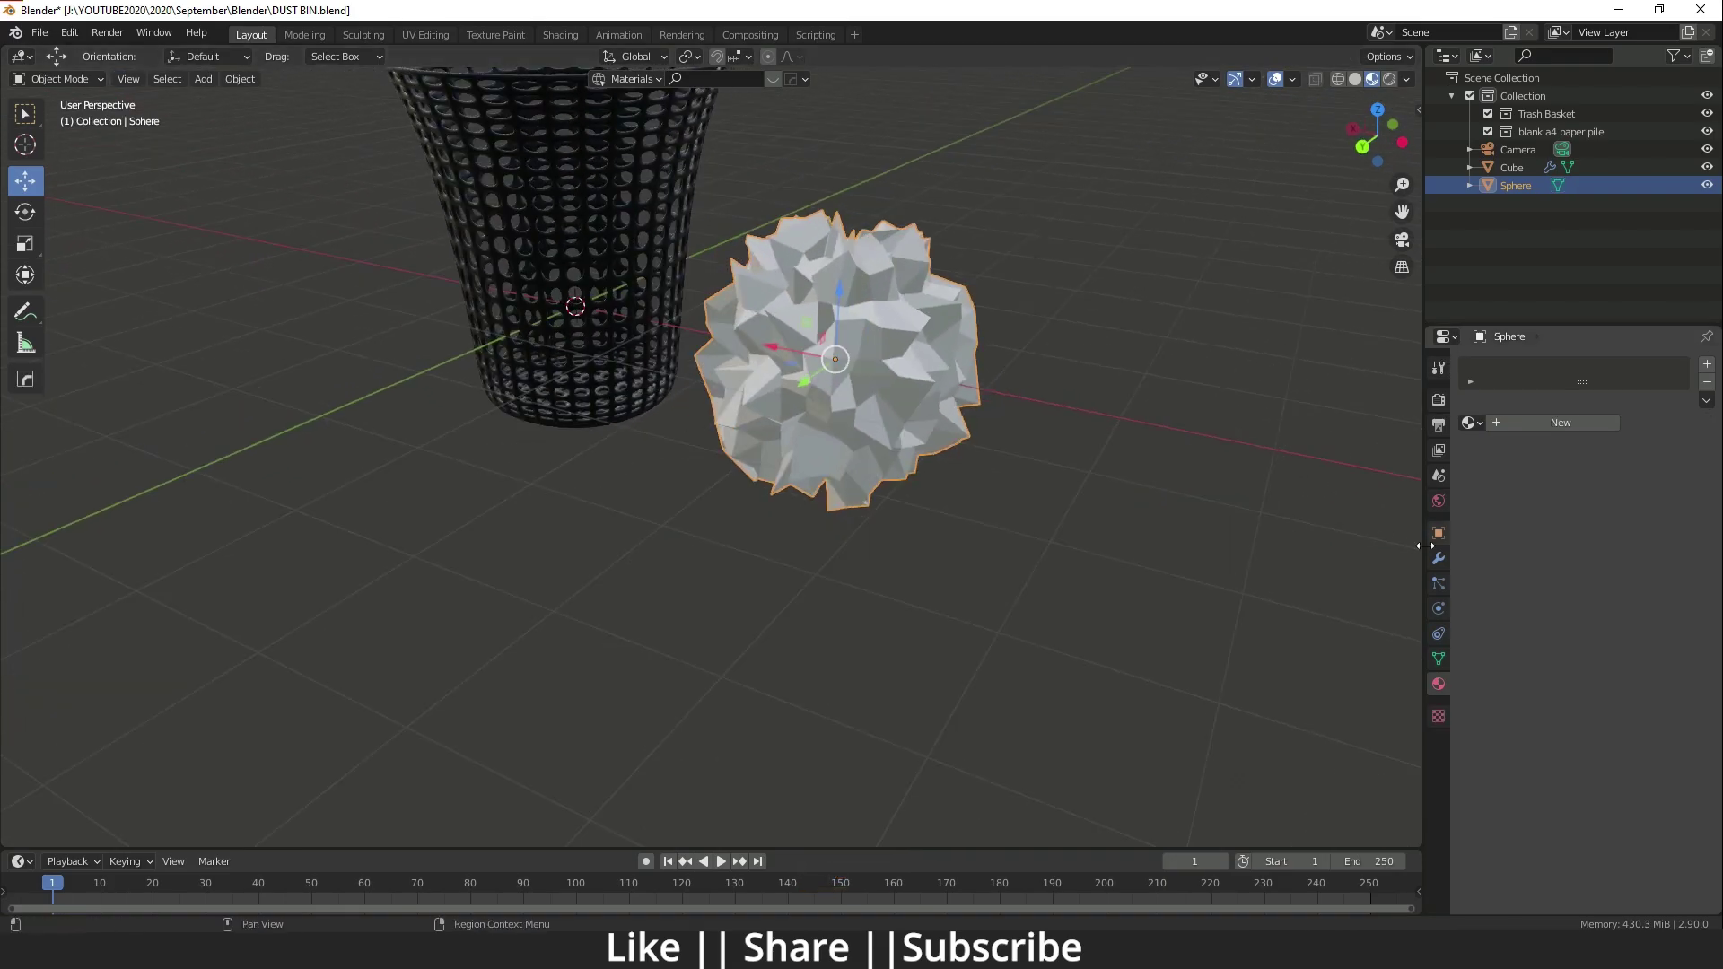
{"action": "left_click", "coordinate": [1438, 559]}
{"action": "left_click", "coordinate": [1511, 362]}
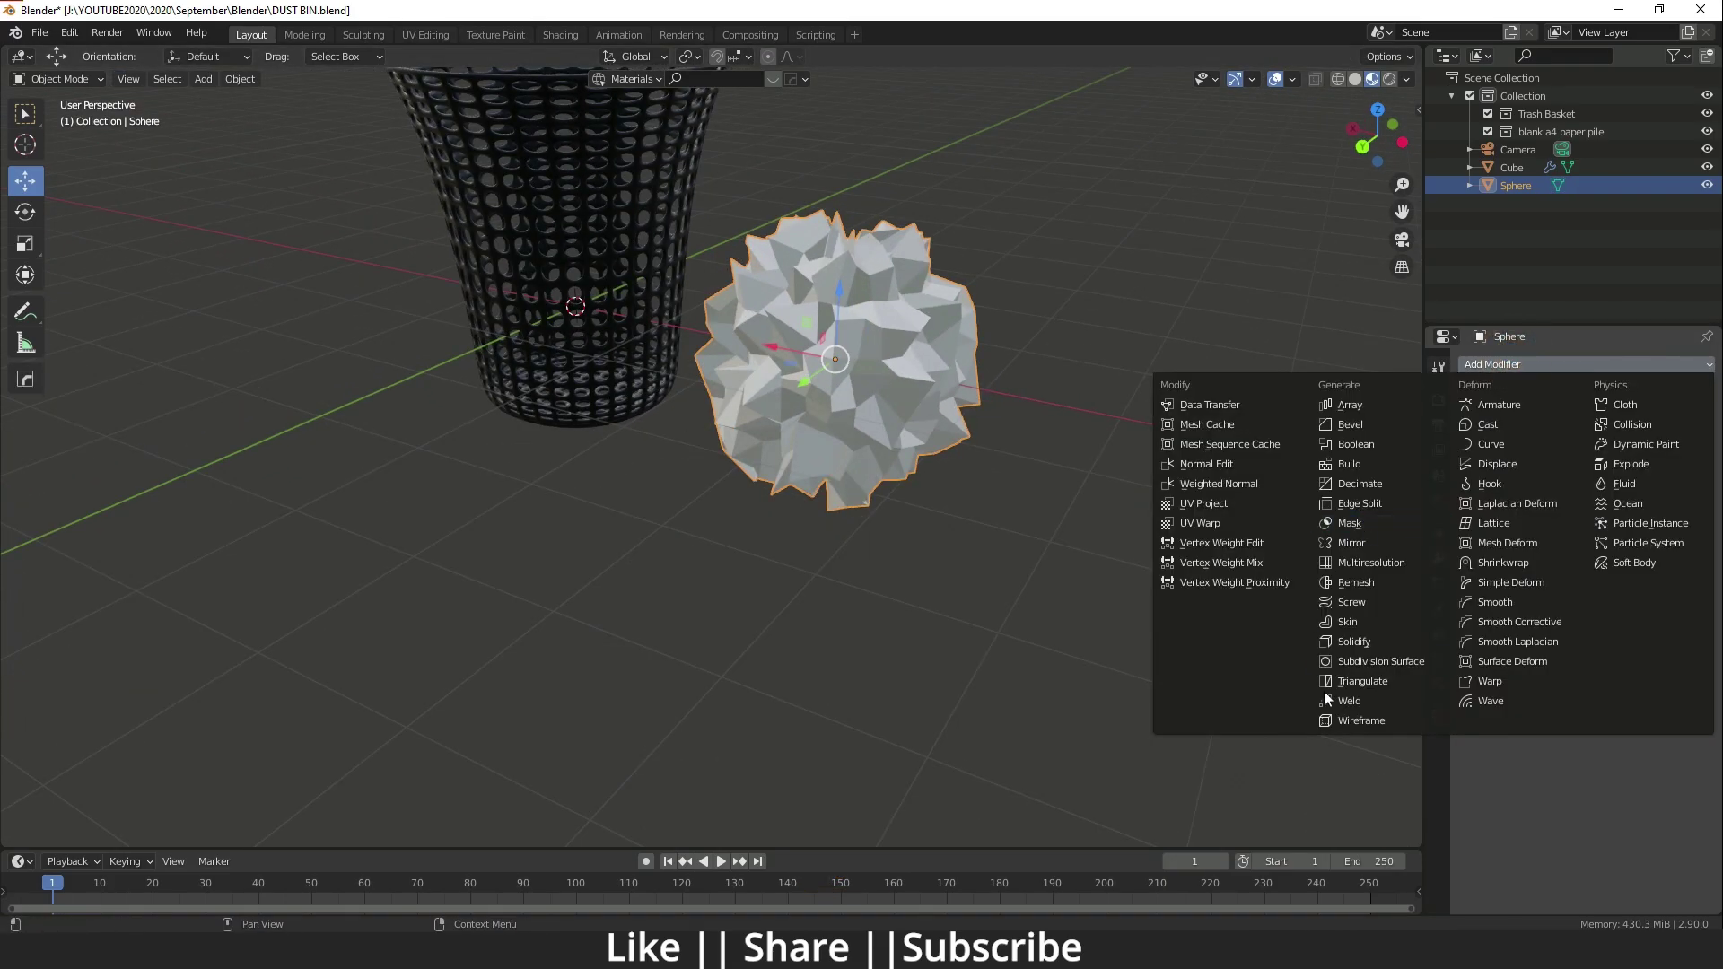
{"action": "left_click", "coordinate": [1364, 661]}
{"action": "middle_click_drag", "start_coordinate": [996, 567], "coordinate": [906, 550], "text": "shift"}
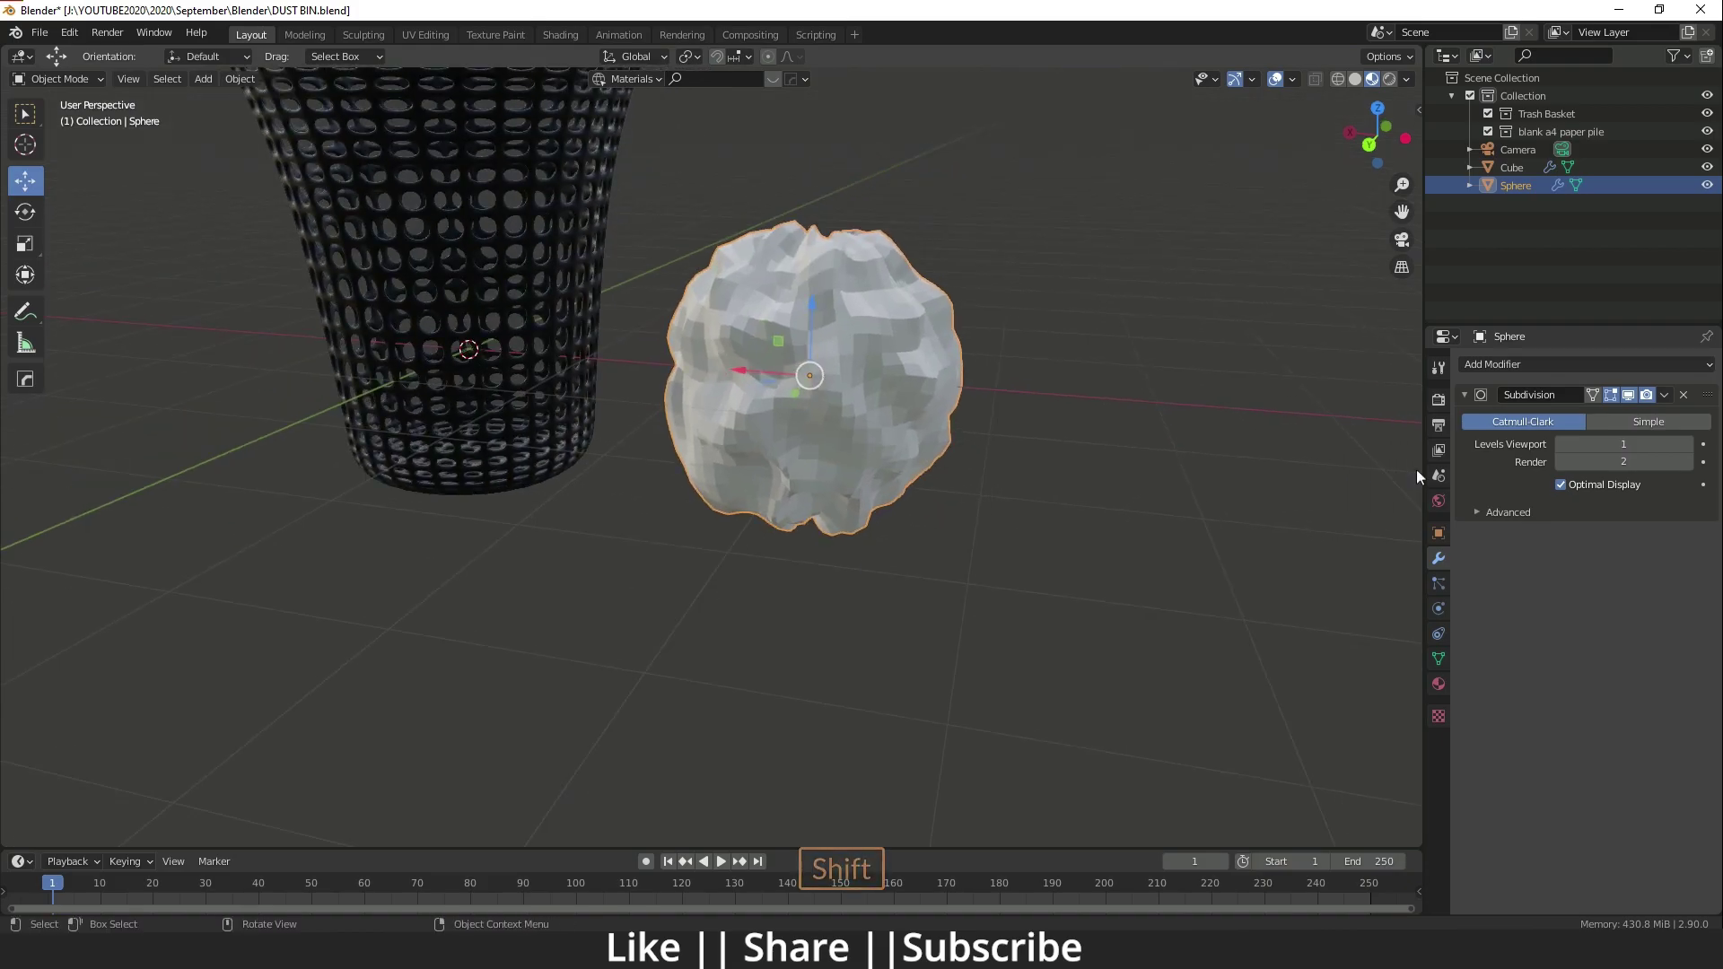
{"action": "left_click", "coordinate": [1688, 445]}
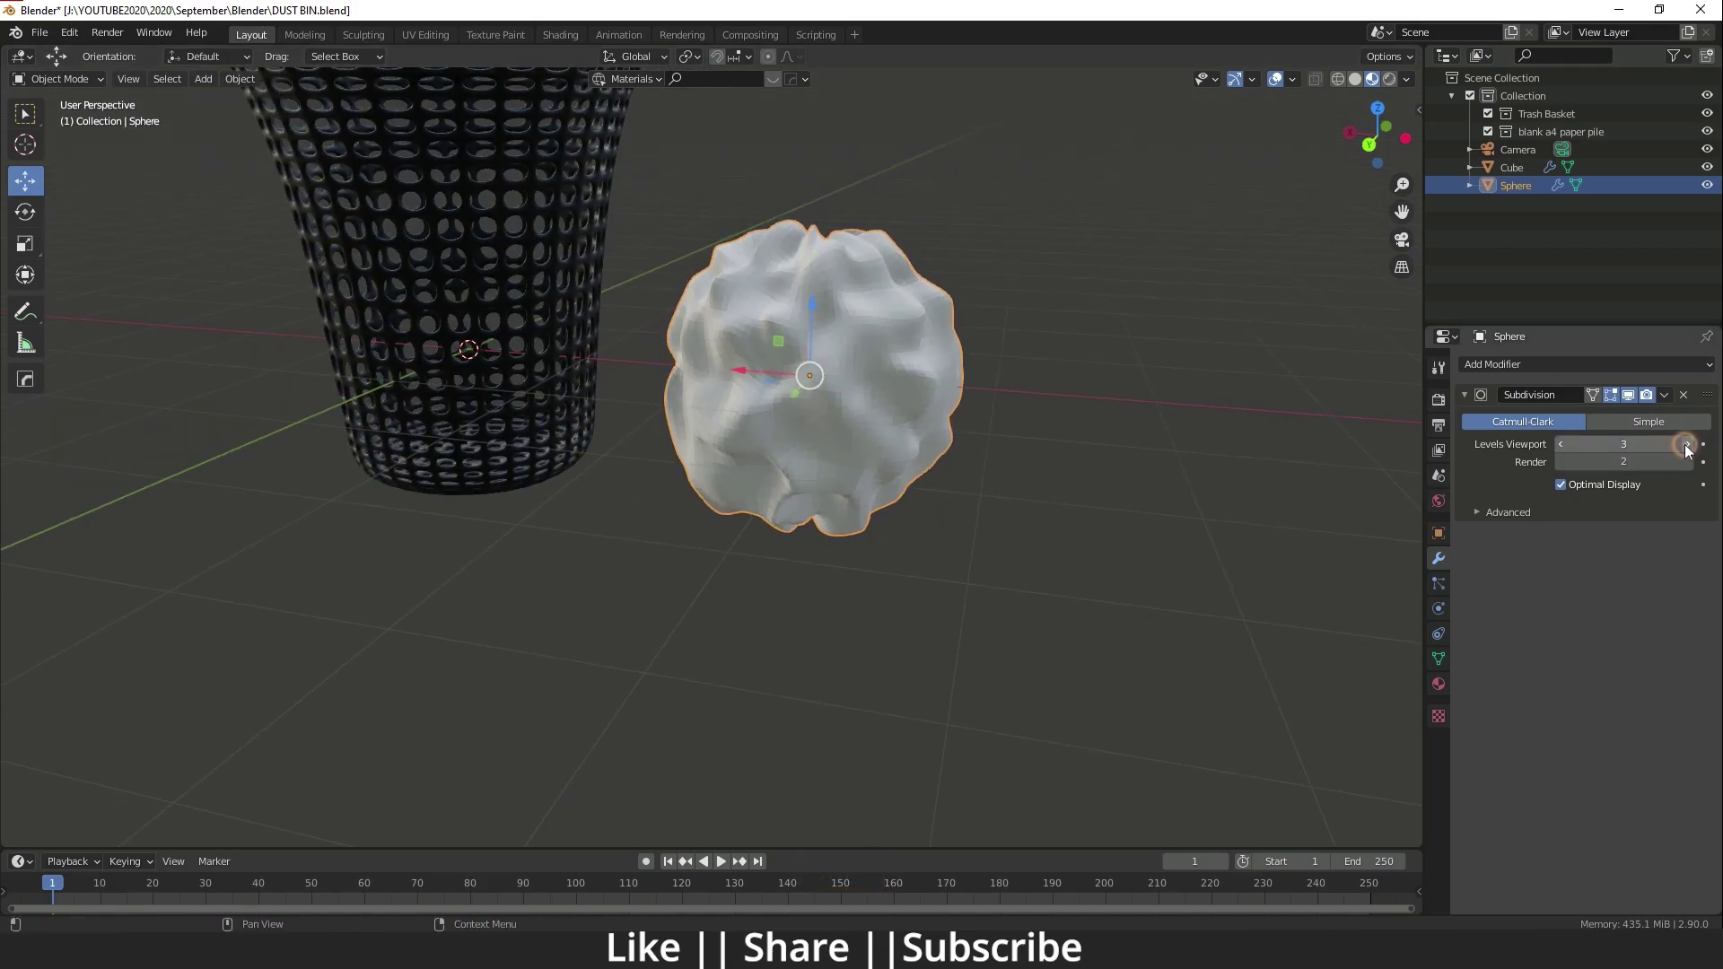
Apply smooth shading to the subdivided paper ball.
{"action": "left_click", "coordinate": [1689, 445]}
{"action": "right_click", "coordinate": [806, 346]}
{"action": "middle_click_drag", "start_coordinate": [768, 346], "coordinate": [737, 381], "text": "shift"}
{"action": "left_click", "coordinate": [806, 347]}
Scale the paper ball down to a size that fits inside the basket.
{"action": "scroll", "coordinate": [890, 360], "scroll_direction": "up", "scroll_amount": 2}
{"action": "middle_click_drag", "start_coordinate": [737, 380], "coordinate": [756, 423]}
{"action": "scroll", "coordinate": [756, 419], "scroll_direction": "down", "scroll_amount": 2}
{"action": "middle_click_drag", "start_coordinate": [752, 363], "coordinate": [761, 453], "text": "shift"}
{"action": "scroll", "coordinate": [763, 462], "scroll_direction": "down", "scroll_amount": 3}
{"action": "middle_click_drag", "start_coordinate": [762, 475], "coordinate": [852, 605]}
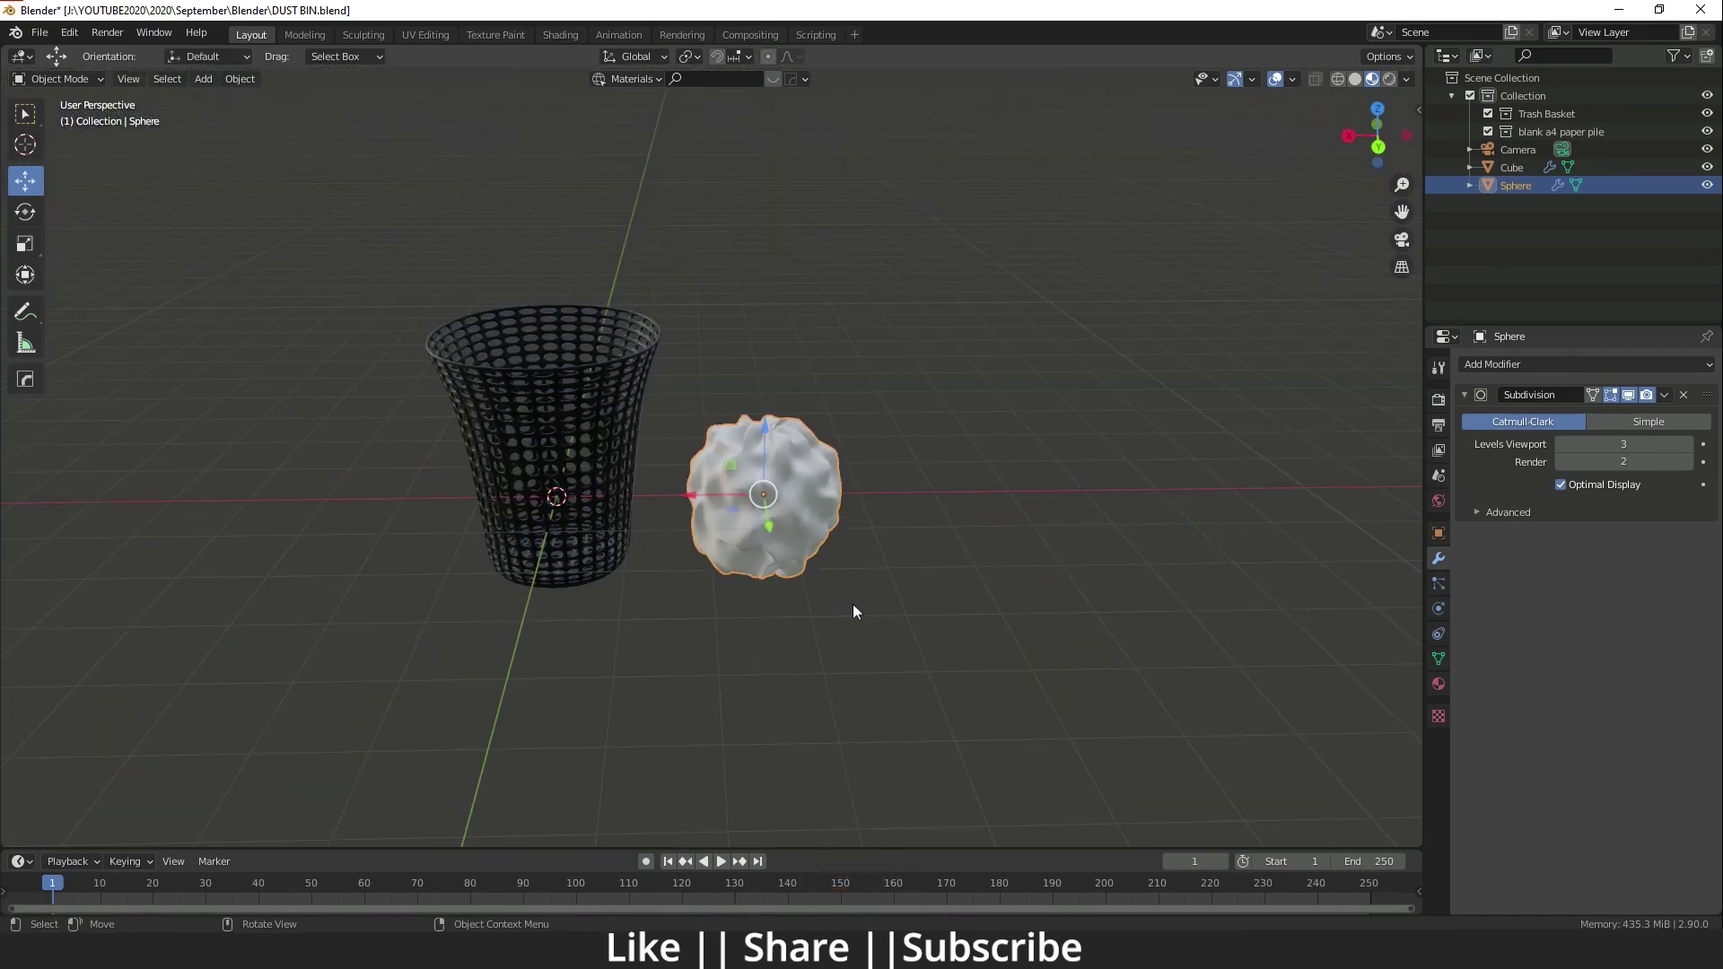
{"action": "key", "text": "s"}
{"action": "left_click", "coordinate": [858, 605]}
Move the paper ball into the lower part of the basket, about 2.91 m along X and -0.43 m along Z.
{"action": "left_click_drag", "start_coordinate": [691, 496], "coordinate": [471, 499]}
{"action": "scroll", "coordinate": [516, 538], "scroll_direction": "up", "scroll_amount": 2}
{"action": "middle_click_drag", "start_coordinate": [529, 556], "coordinate": [603, 531], "text": "shift"}
{"action": "scroll", "coordinate": [597, 531], "scroll_direction": "up", "scroll_amount": 1}
{"action": "middle_click_drag", "start_coordinate": [588, 538], "coordinate": [568, 488], "text": "shift"}
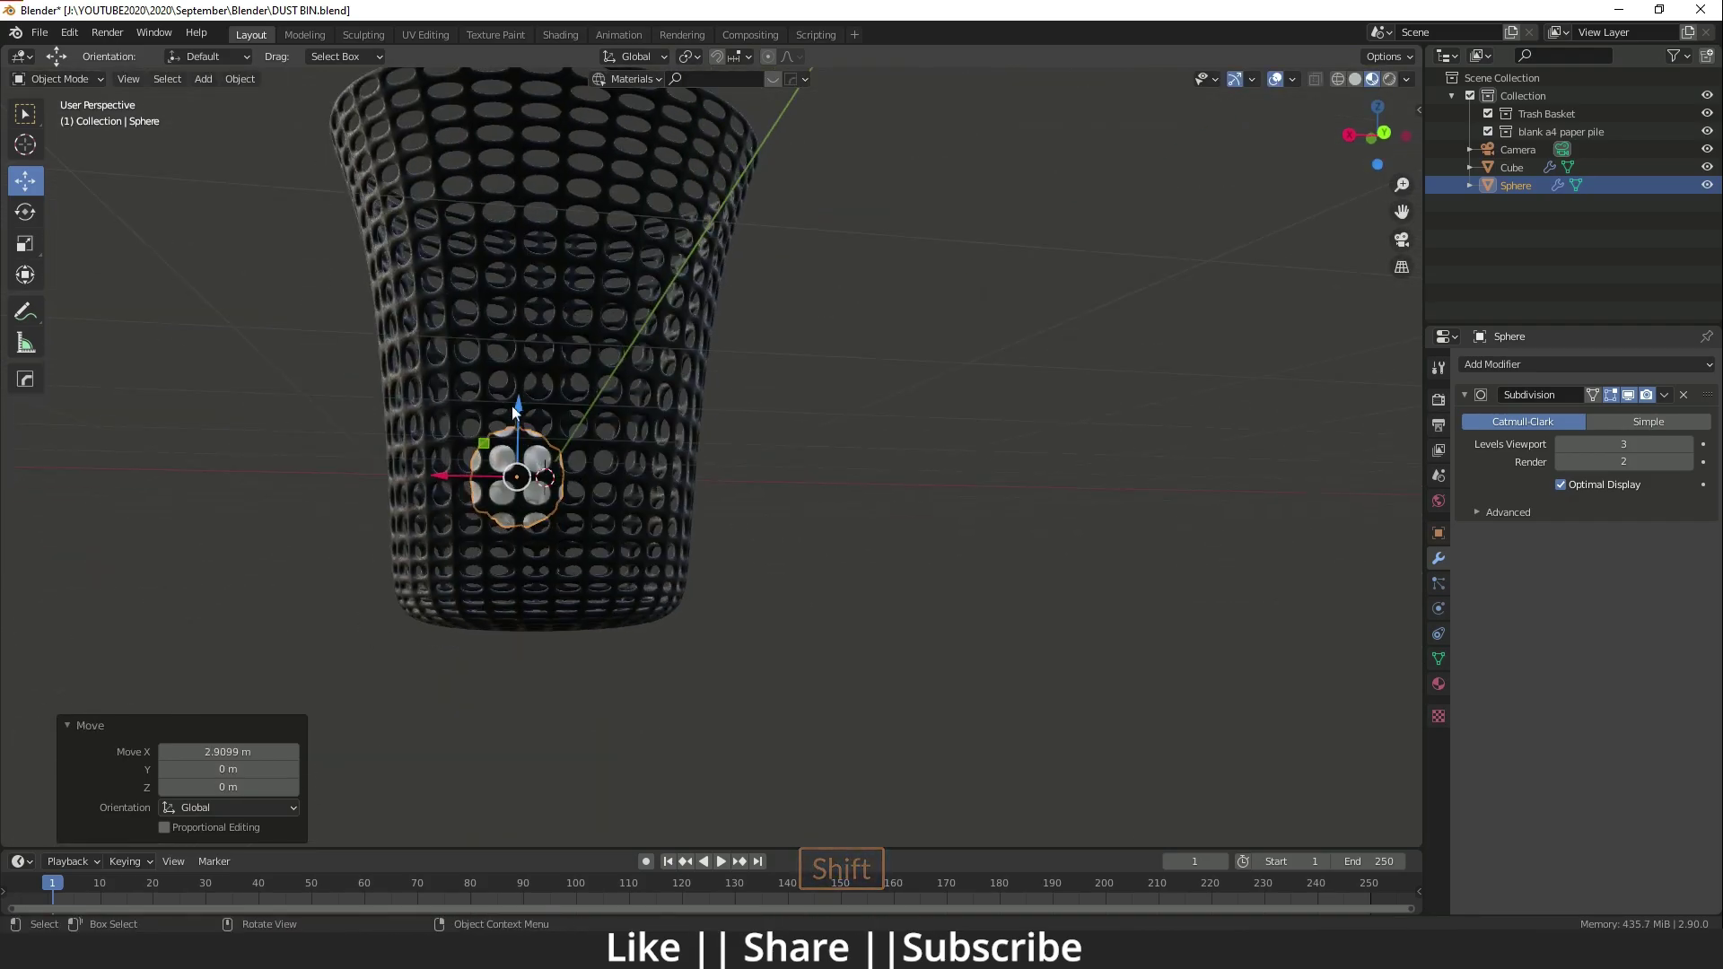
{"action": "left_click_drag", "start_coordinate": [513, 406], "coordinate": [513, 464]}
Duplicate the paper ball about -0.72 m along Y, then adjust the copy inside the basket, including about 0.29 m along Y.
{"action": "middle_click_drag", "start_coordinate": [521, 540], "coordinate": [459, 584]}
{"action": "key", "text": "shift+d"}
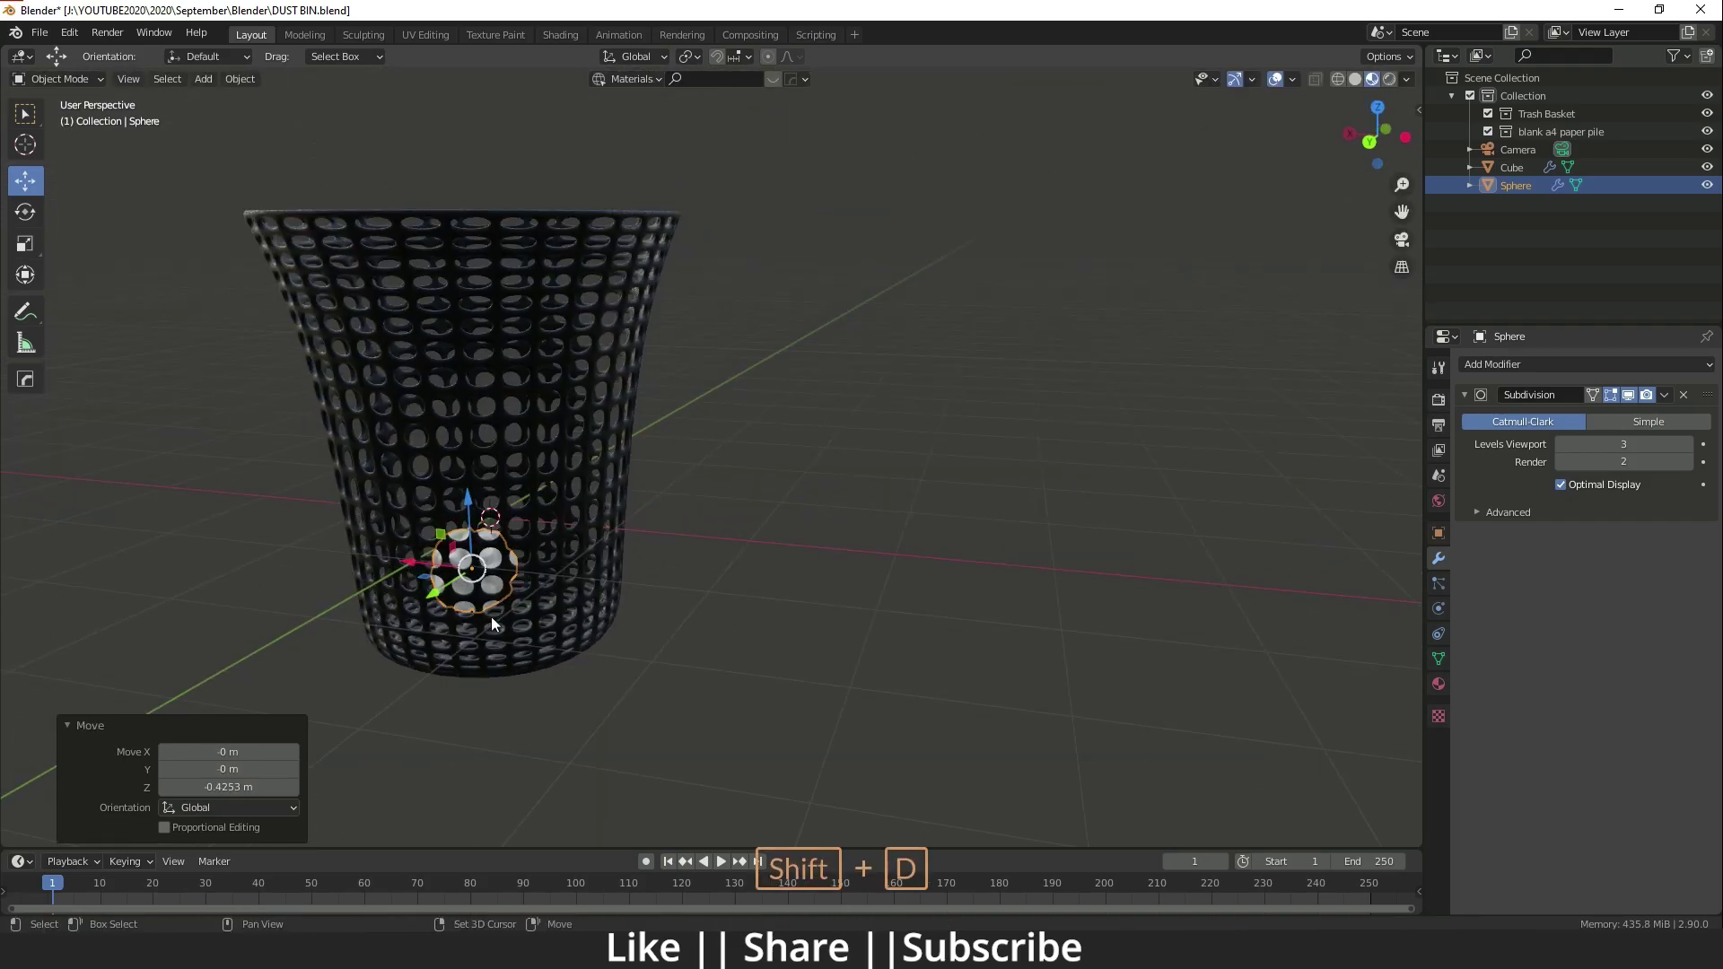
{"action": "key", "text": "y"}
{"action": "left_click", "coordinate": [496, 544]}
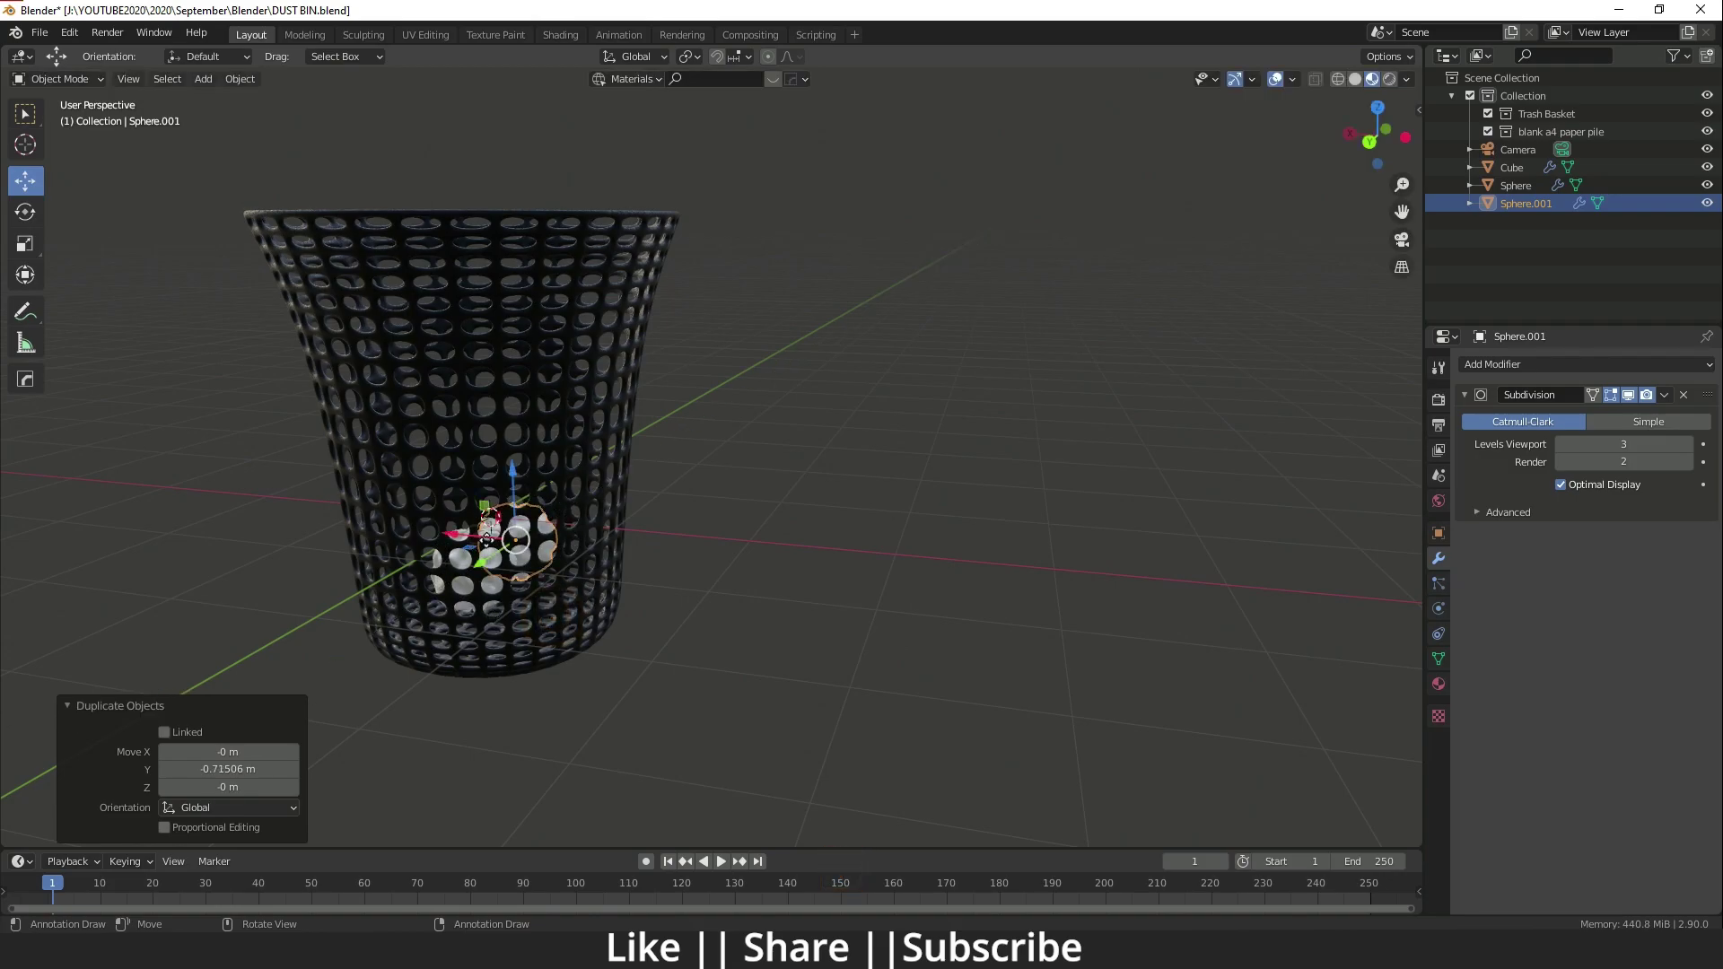
{"action": "left_click_drag", "start_coordinate": [486, 539], "coordinate": [513, 544]}
{"action": "middle_click_drag", "start_coordinate": [519, 583], "coordinate": [486, 602]}
{"action": "left_click_drag", "start_coordinate": [536, 536], "coordinate": [515, 545]}
Add another UV sphere, place it beside the basket and enter Edit Mode with all its vertices selected.
{"action": "middle_click_drag", "start_coordinate": [674, 544], "coordinate": [1008, 493], "text": "shift"}
{"action": "key", "text": "shift+a"}
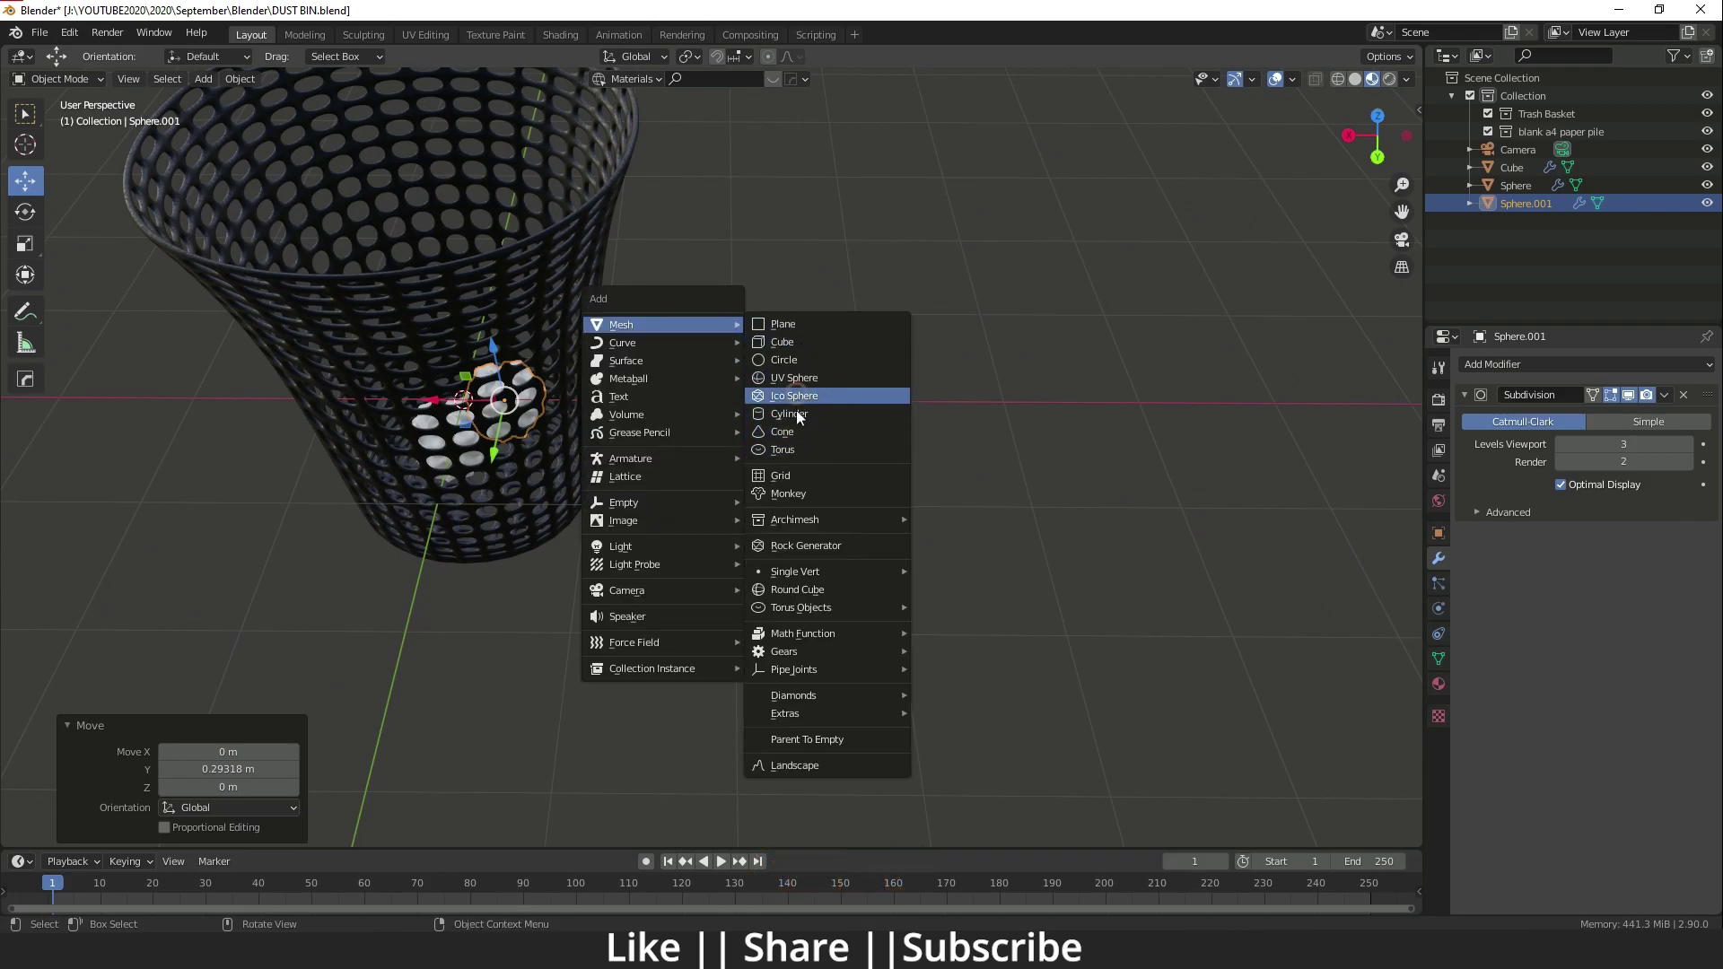
{"action": "left_click", "coordinate": [793, 377]}
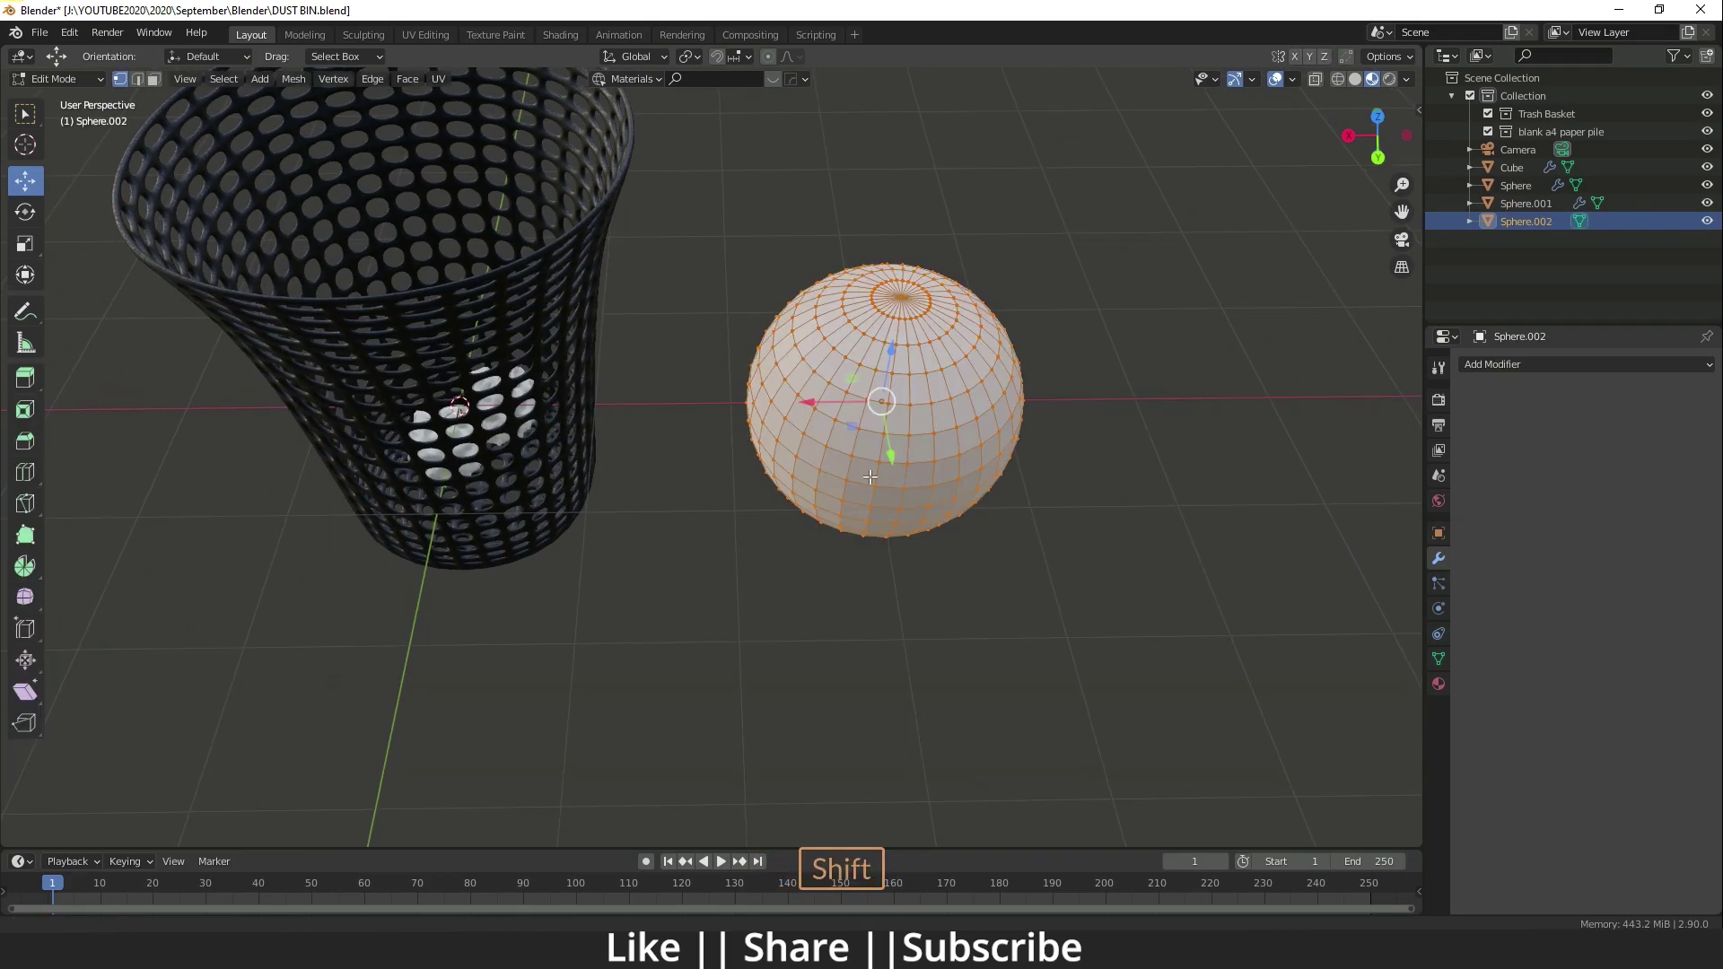
{"action": "middle_click_drag", "start_coordinate": [832, 463], "coordinate": [765, 469], "text": "shift"}
Randomize the new sphere's vertices with an amount of 0.27 m, change the random seed, and return to Object Mode.
{"action": "left_click", "coordinate": [293, 81]}
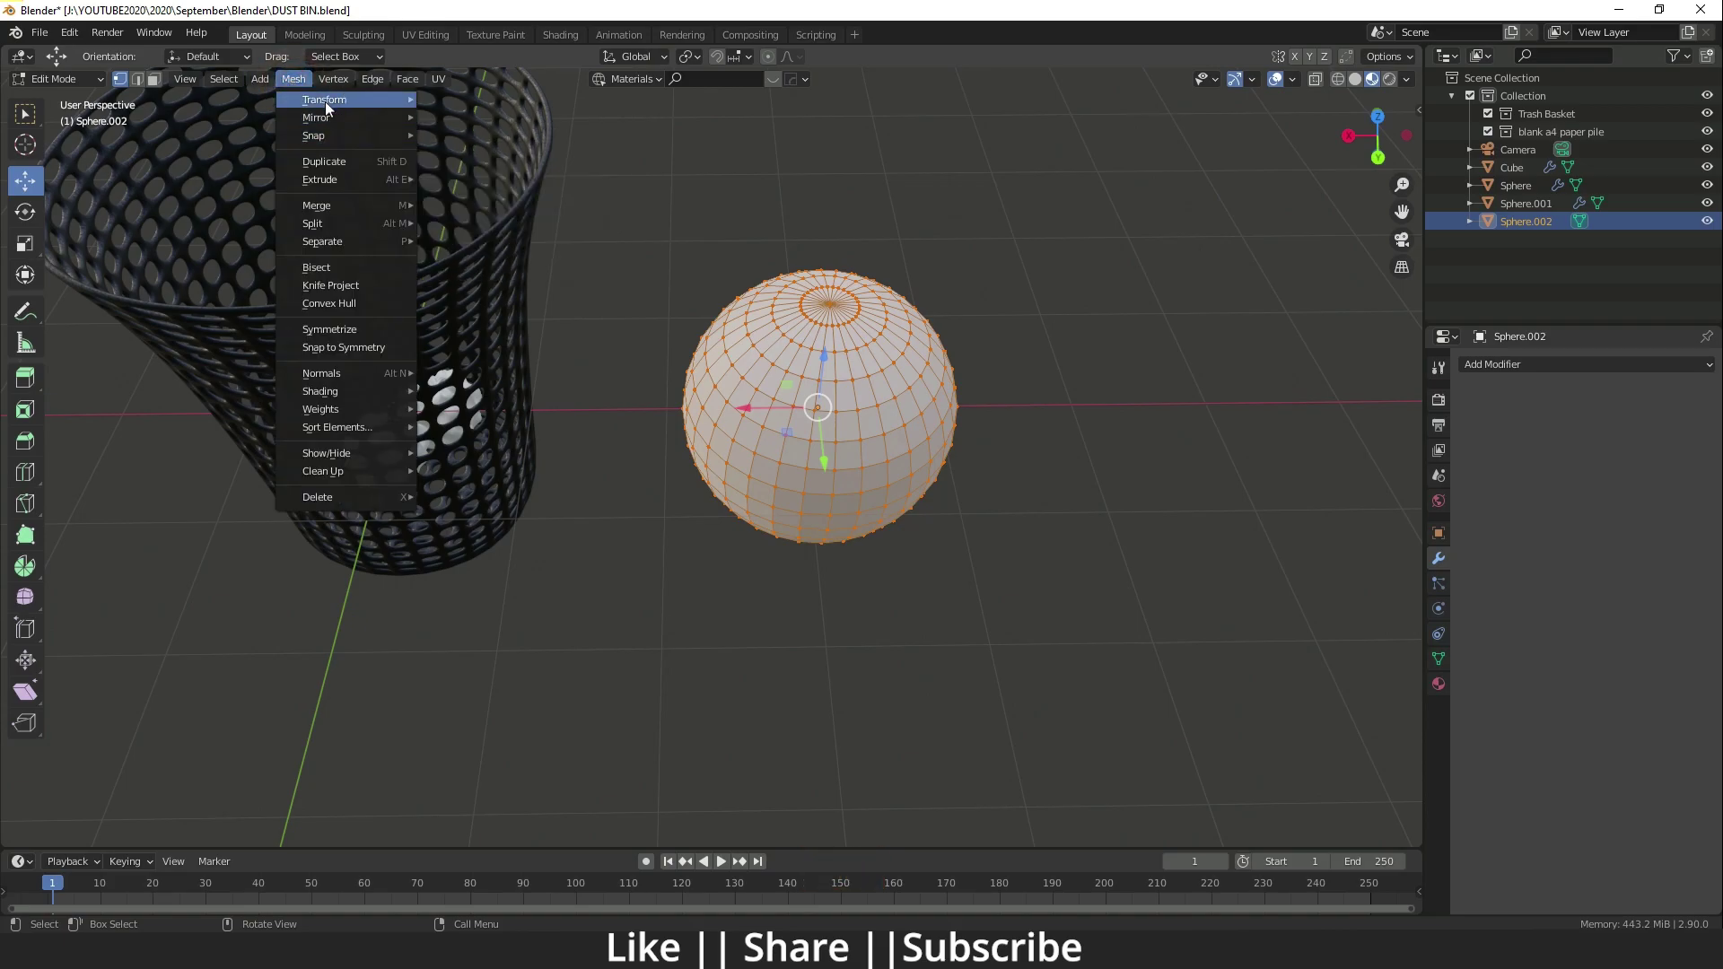
{"action": "mouse_move", "coordinate": [329, 100]}
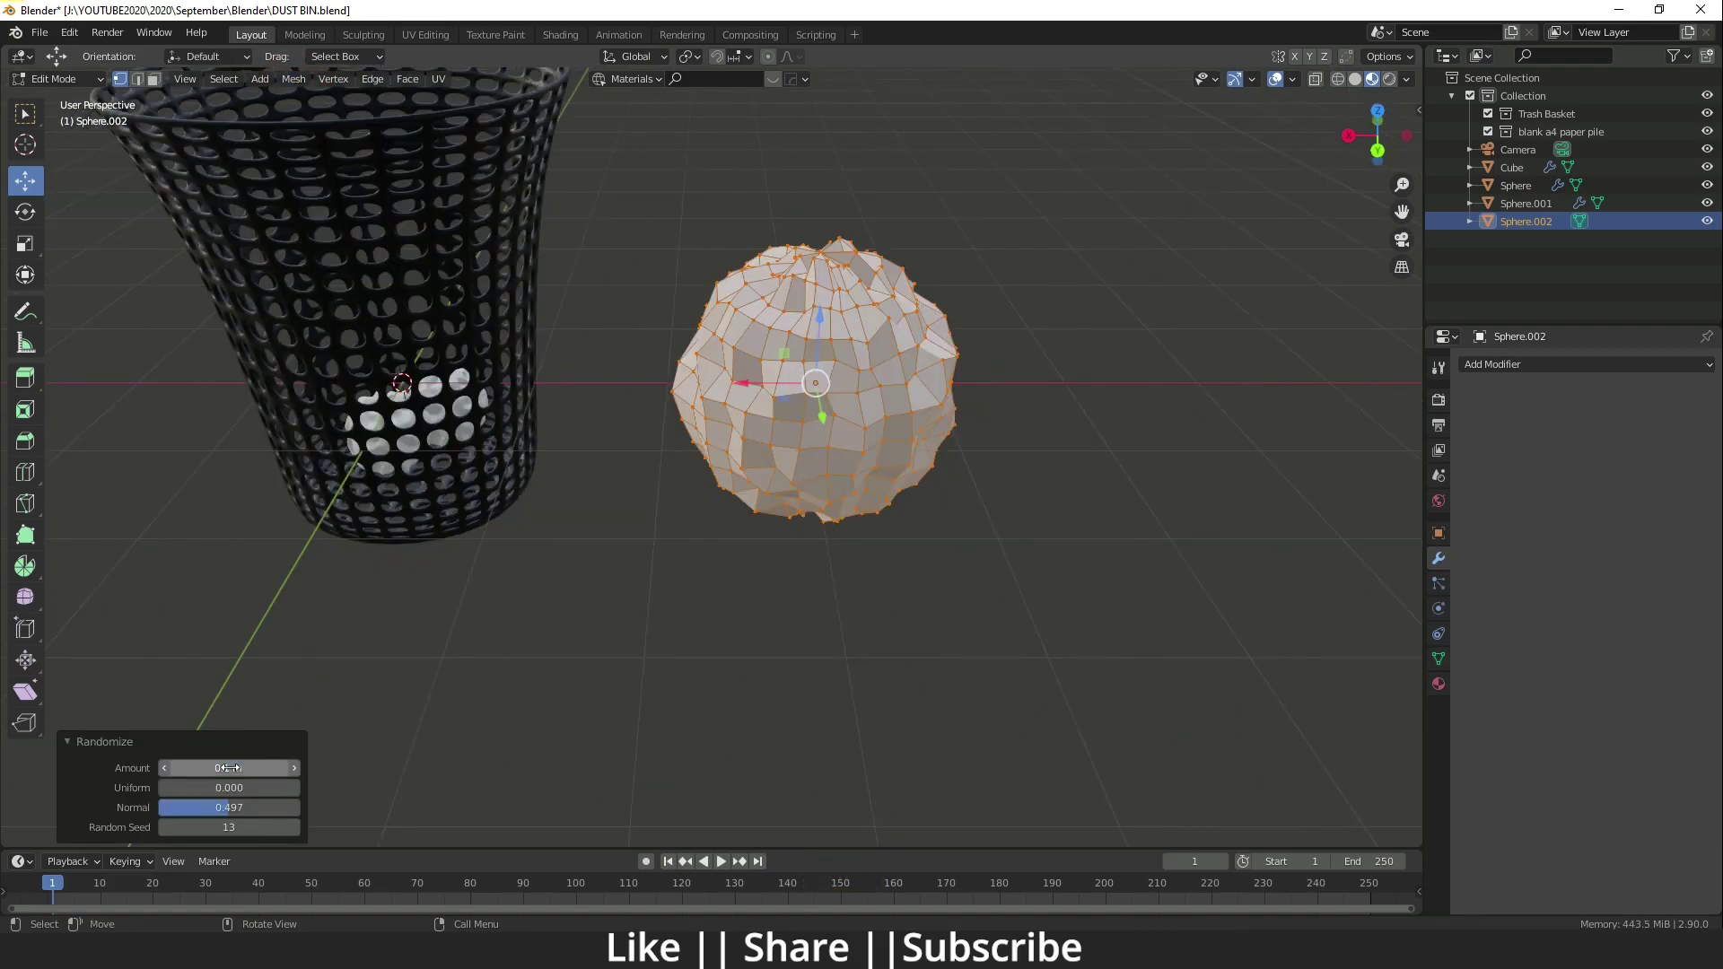
{"action": "mouse_move", "coordinate": [228, 768]}
{"action": "left_mouse_down"}
{"action": "mouse_move", "coordinate": [250, 768]}
{"action": "mouse_move", "coordinate": [228, 768]}
{"action": "left_mouse_up"}
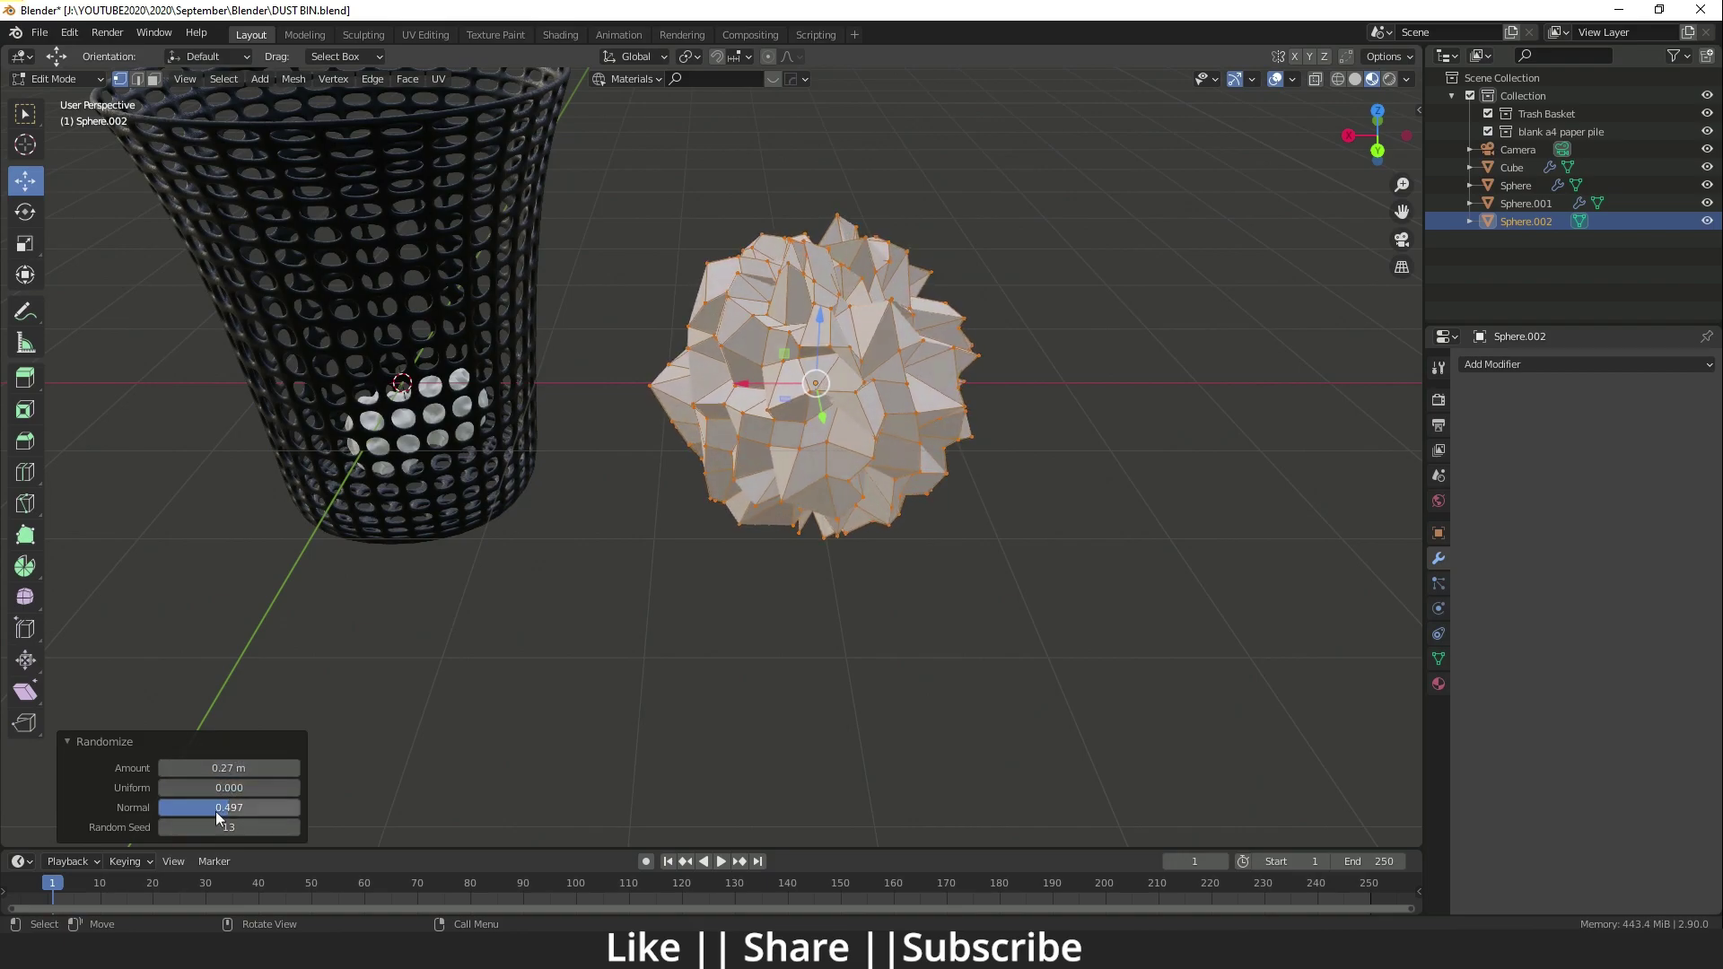
{"action": "left_click_drag", "start_coordinate": [226, 827], "coordinate": [226, 826]}
{"action": "key", "text": "Tab"}
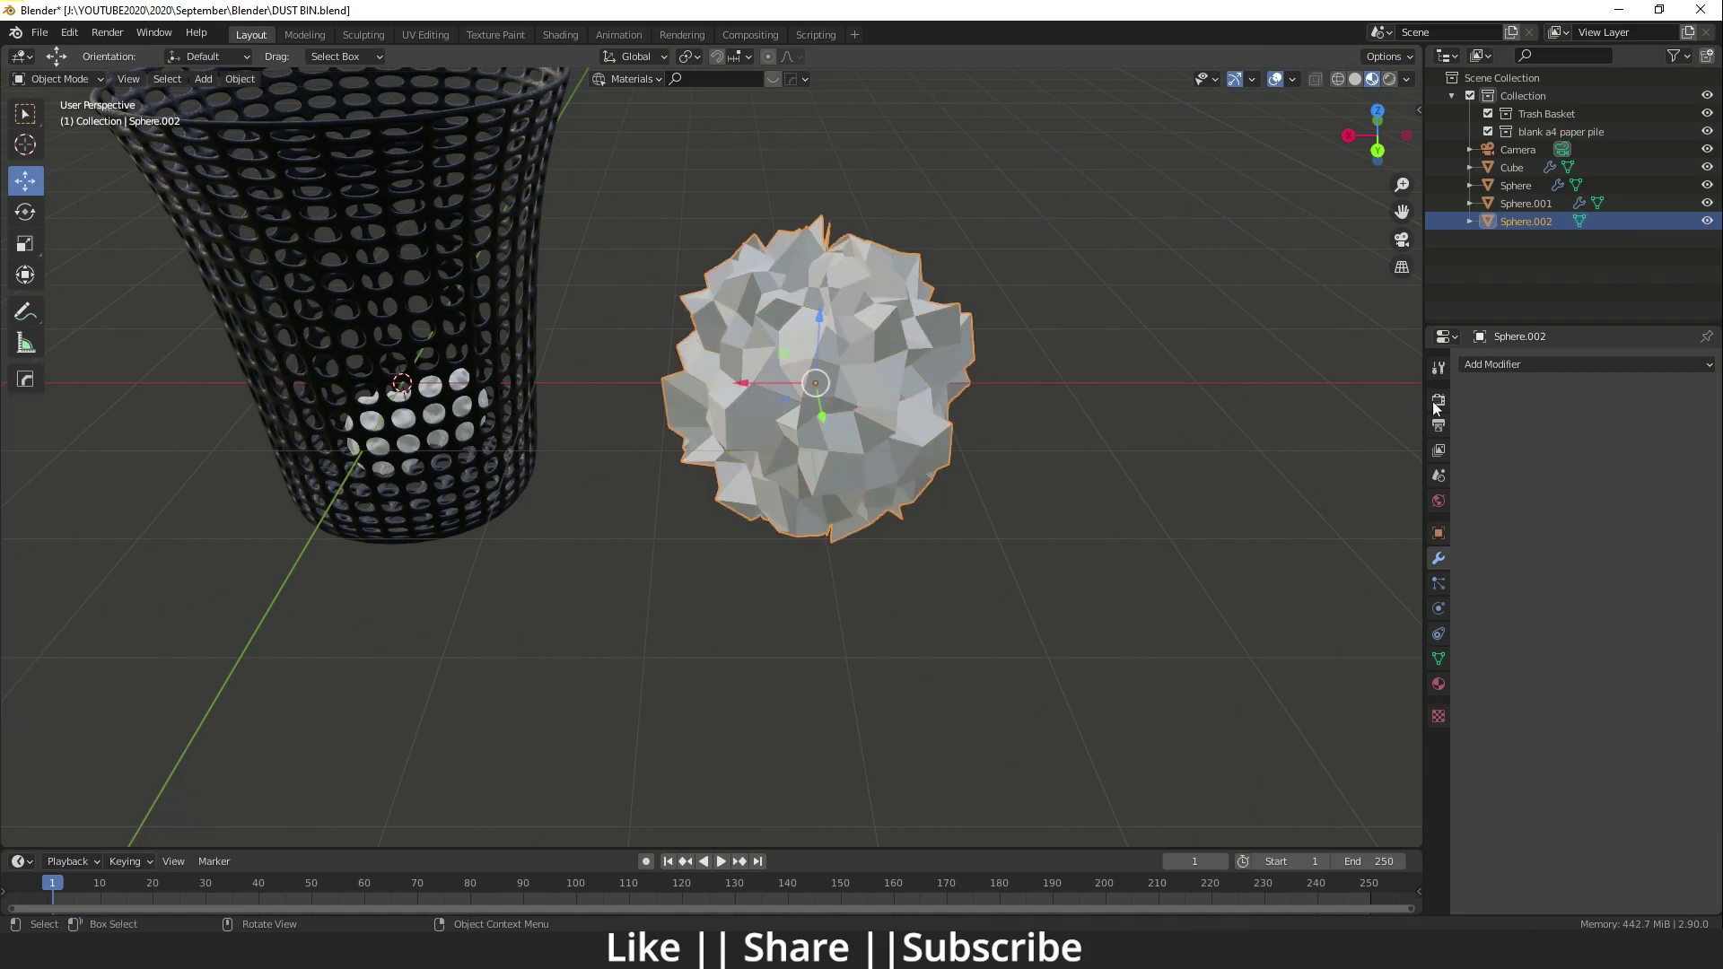
Add a Subdivision Surface modifier with viewport level 3 to the new ball and scale the ball to 0.245.
{"action": "left_click", "coordinate": [1517, 364]}
{"action": "left_click", "coordinate": [1274, 661]}
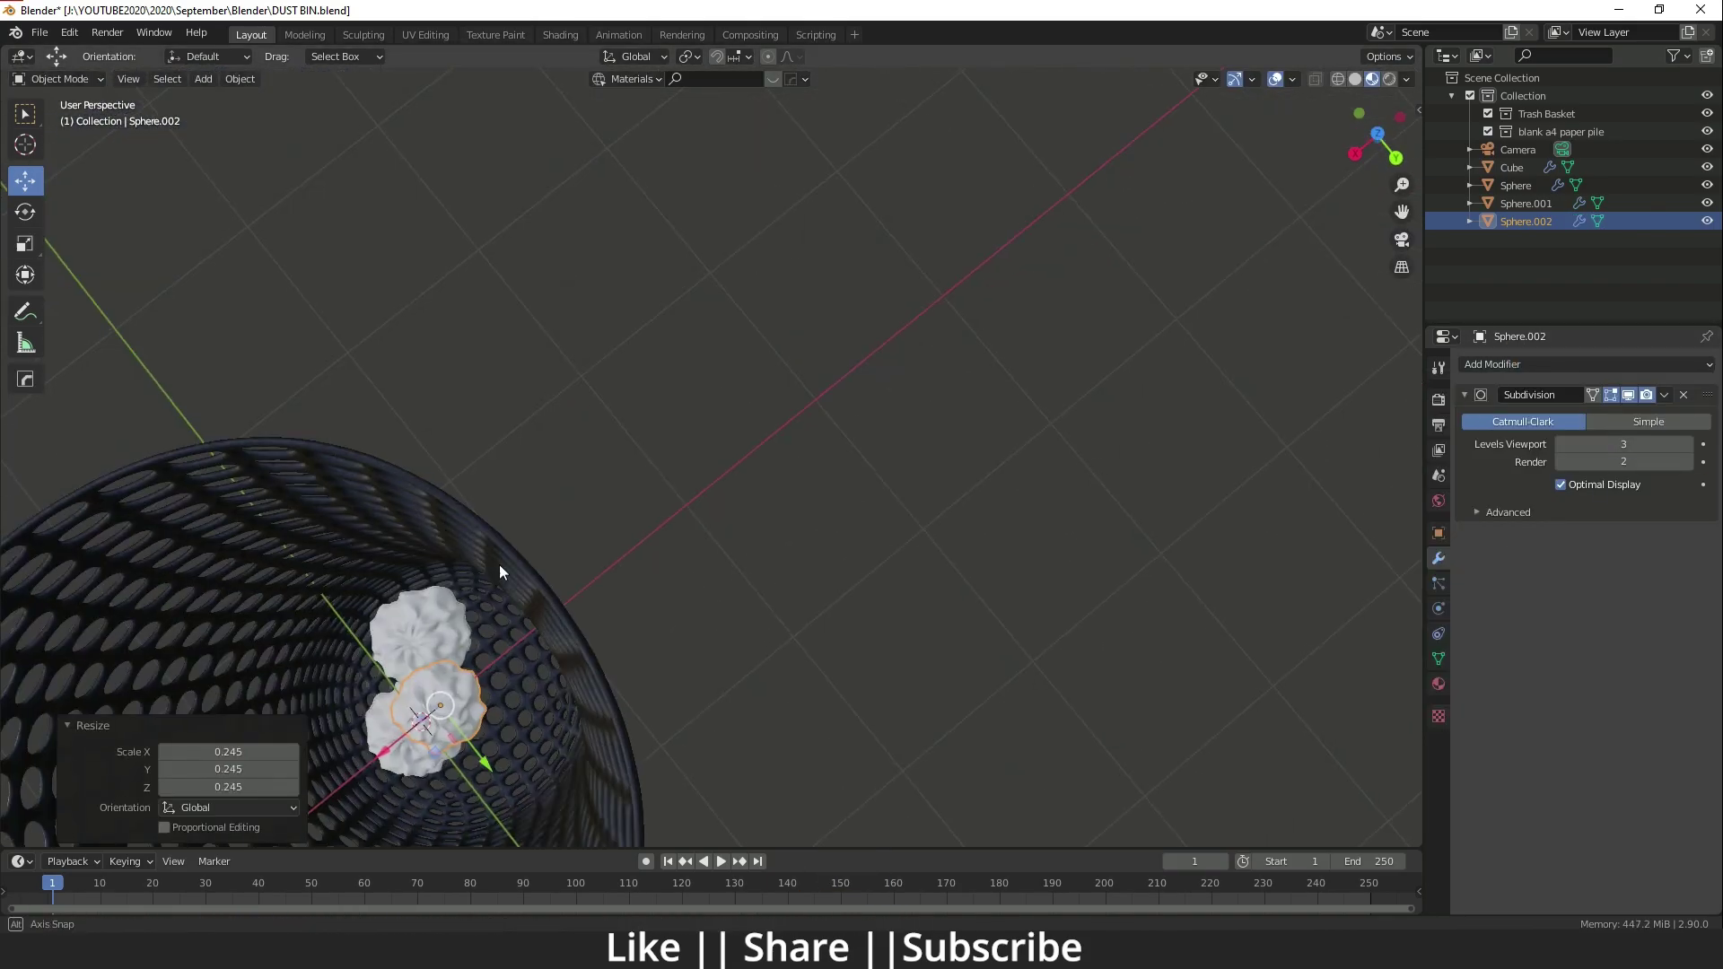
Position the third paper ball beside the other two inside the basket, including a move of about 0.30 m along X.
{"action": "middle_click_drag", "start_coordinate": [499, 563], "coordinate": [764, 572]}
{"action": "scroll", "coordinate": [744, 503], "scroll_direction": "up", "scroll_amount": 4}
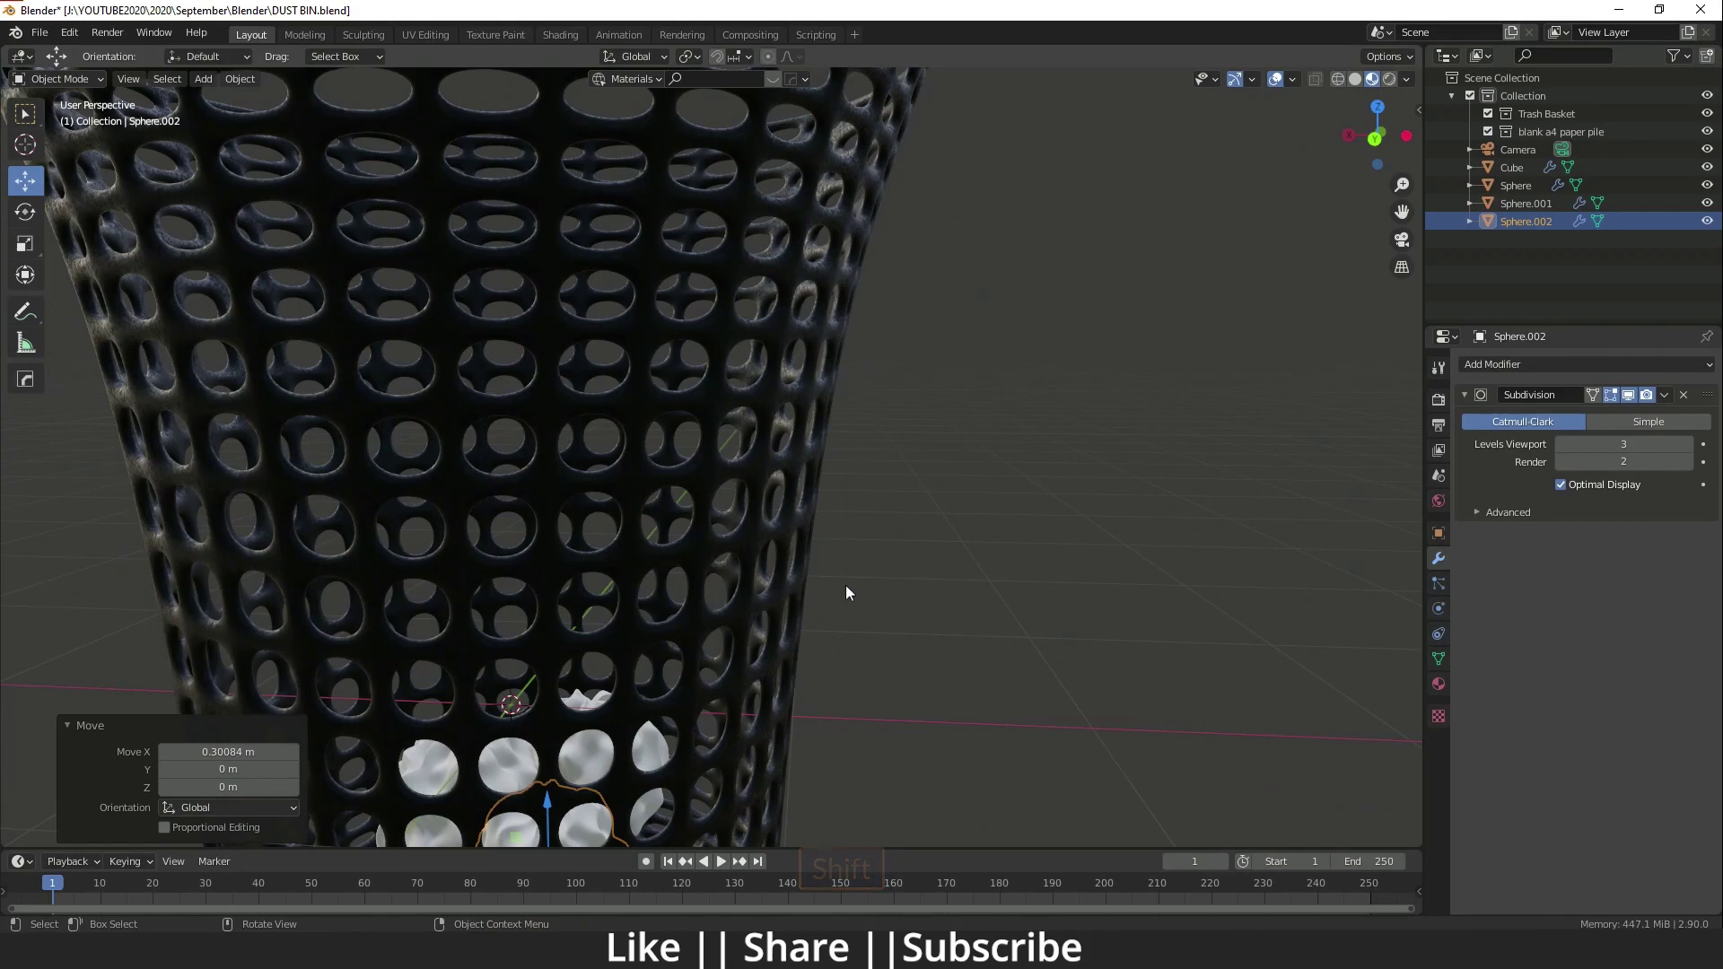
{"action": "scroll", "coordinate": [896, 458], "scroll_direction": "down", "scroll_amount": 4}
{"action": "middle_click_drag", "start_coordinate": [714, 499], "coordinate": [698, 540]}
{"action": "middle_click_drag", "start_coordinate": [680, 667], "coordinate": [671, 731]}
{"action": "middle_click_drag", "start_coordinate": [671, 731], "coordinate": [671, 551], "text": "shift"}
{"action": "middle_click_drag", "start_coordinate": [670, 551], "coordinate": [735, 583]}
Duplicate the third paper ball about -0.28 m along X, -0.38 m along Y and 0.1 m along Z, and rotate the copy about X.
{"action": "key", "text": "shift+d"}
{"action": "left_click", "coordinate": [733, 561]}
{"action": "key", "text": "r"}
{"action": "key", "text": "x"}
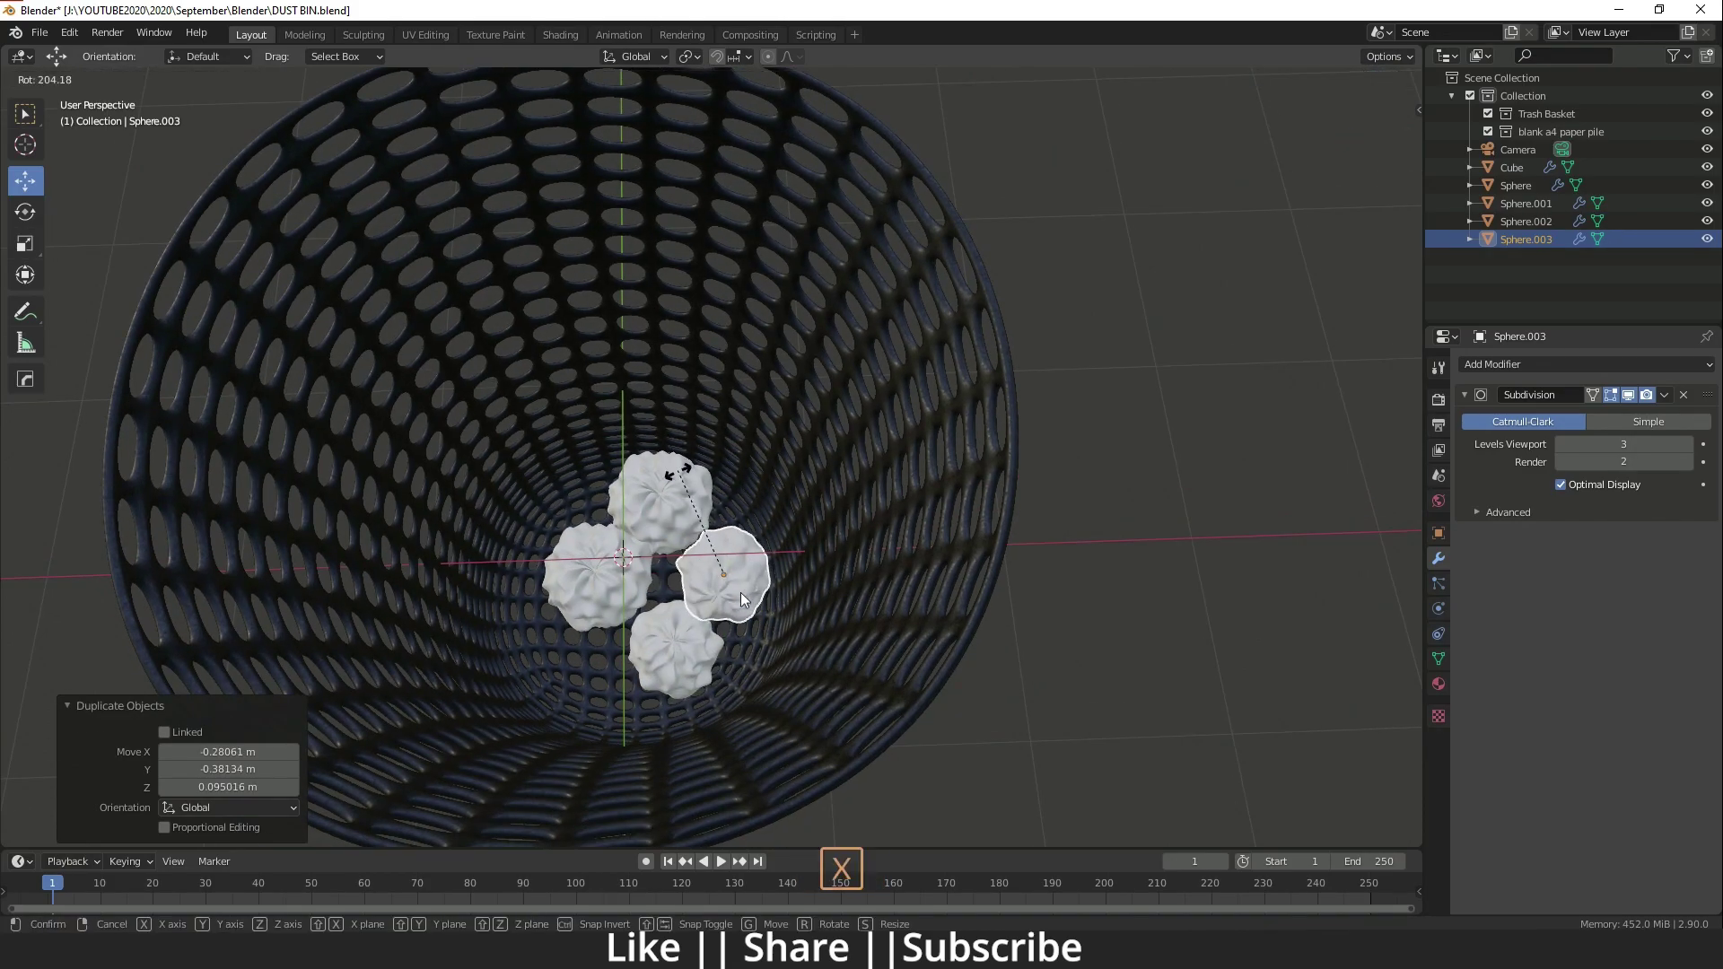